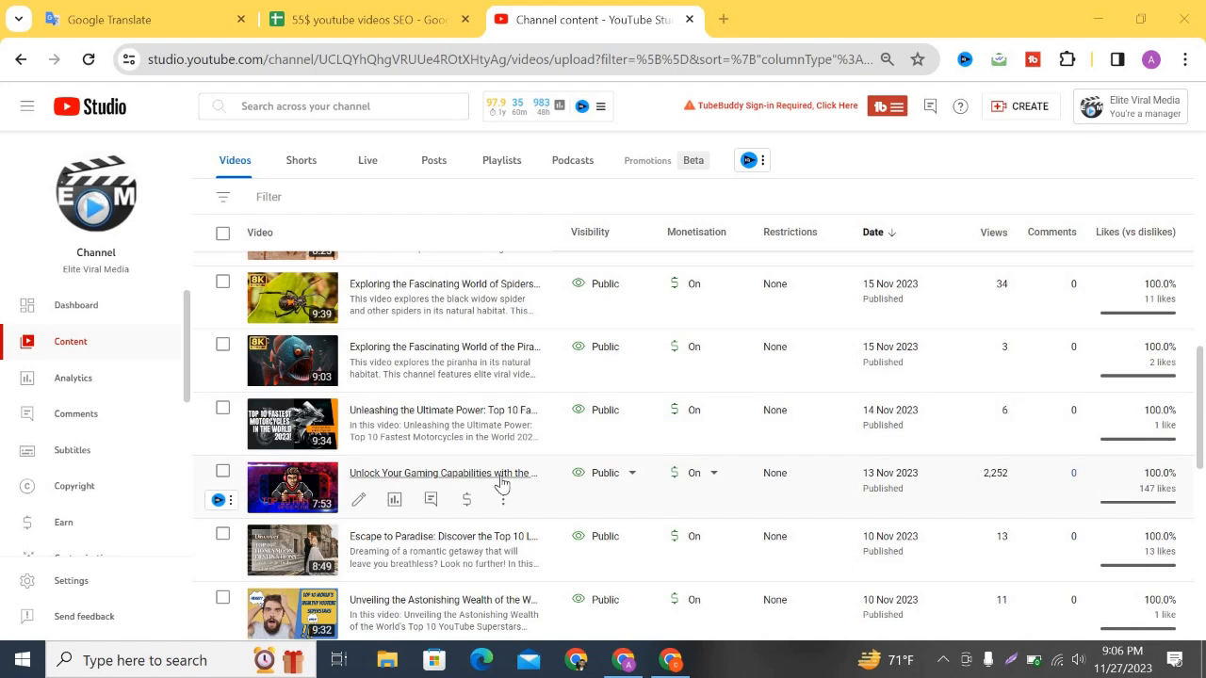
Scroll the Channel content list down to the Escape to Paradise honeymoon video.
scroll(502, 483, down, 1)
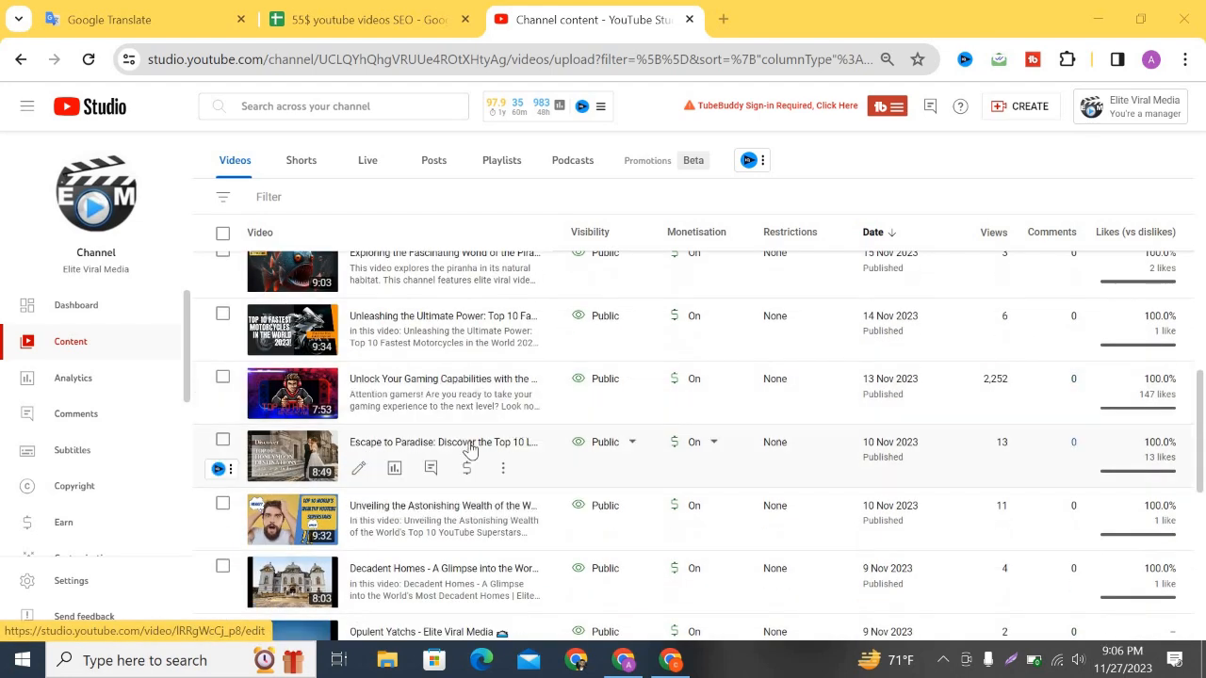
Open the Escape to Paradise video details, then check its youtu.be row in the SEO tracker sheet.
click(430, 443)
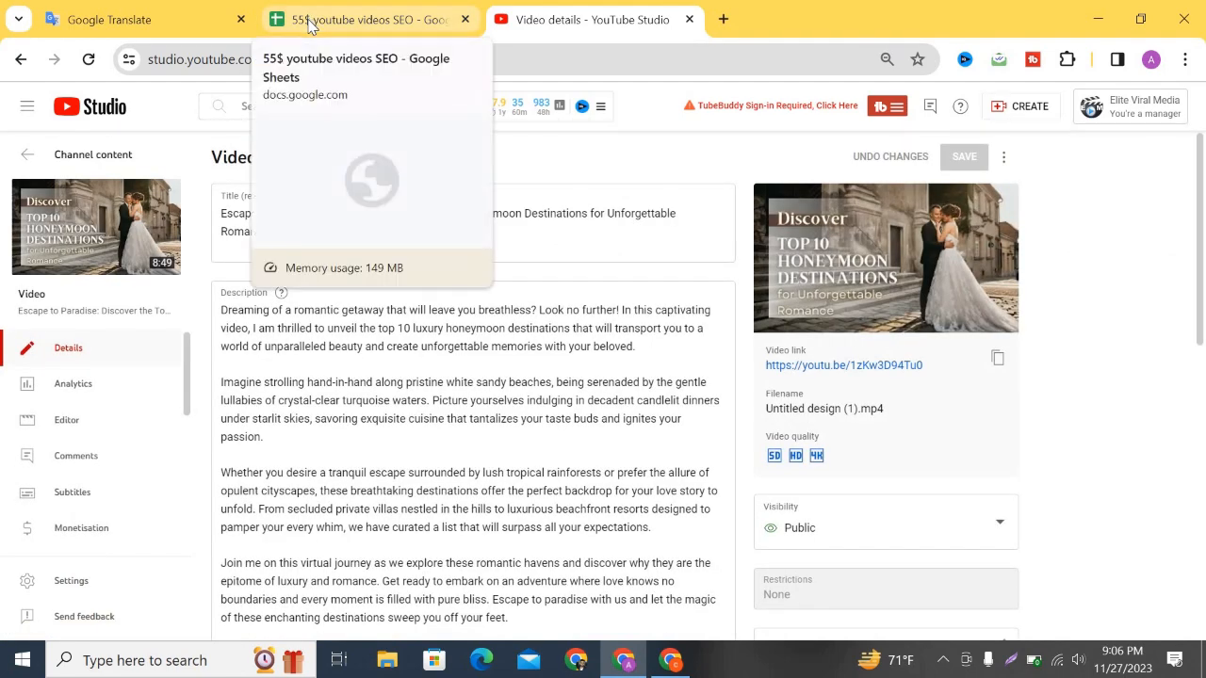
click(311, 23)
scroll(659, 386, down, 4)
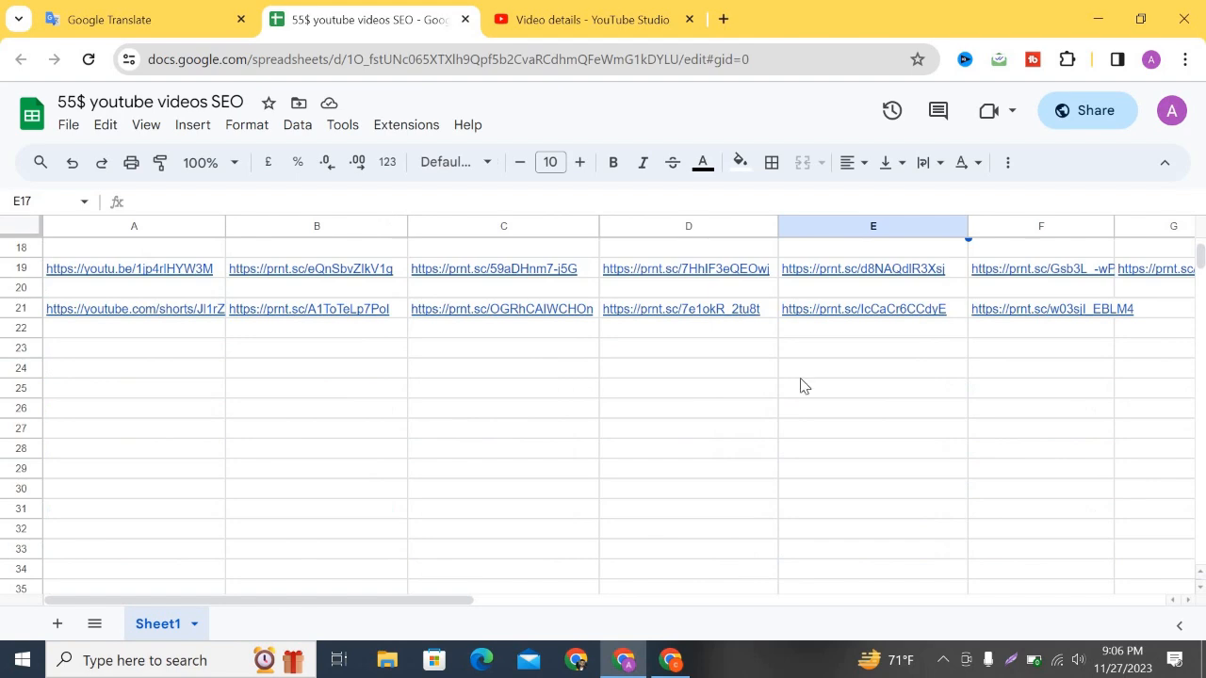
scroll(799, 385, up, 5)
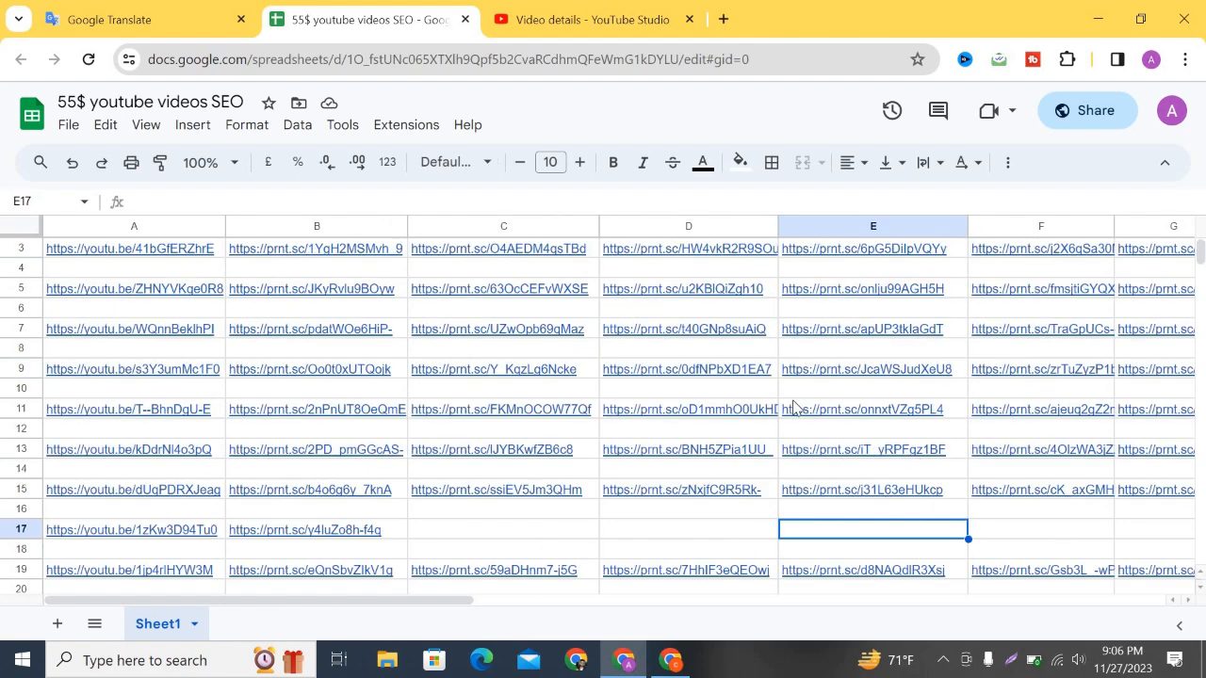
Copy the full 97-character Escape to Paradise title and place the cursor at the description's start.
click(629, 19)
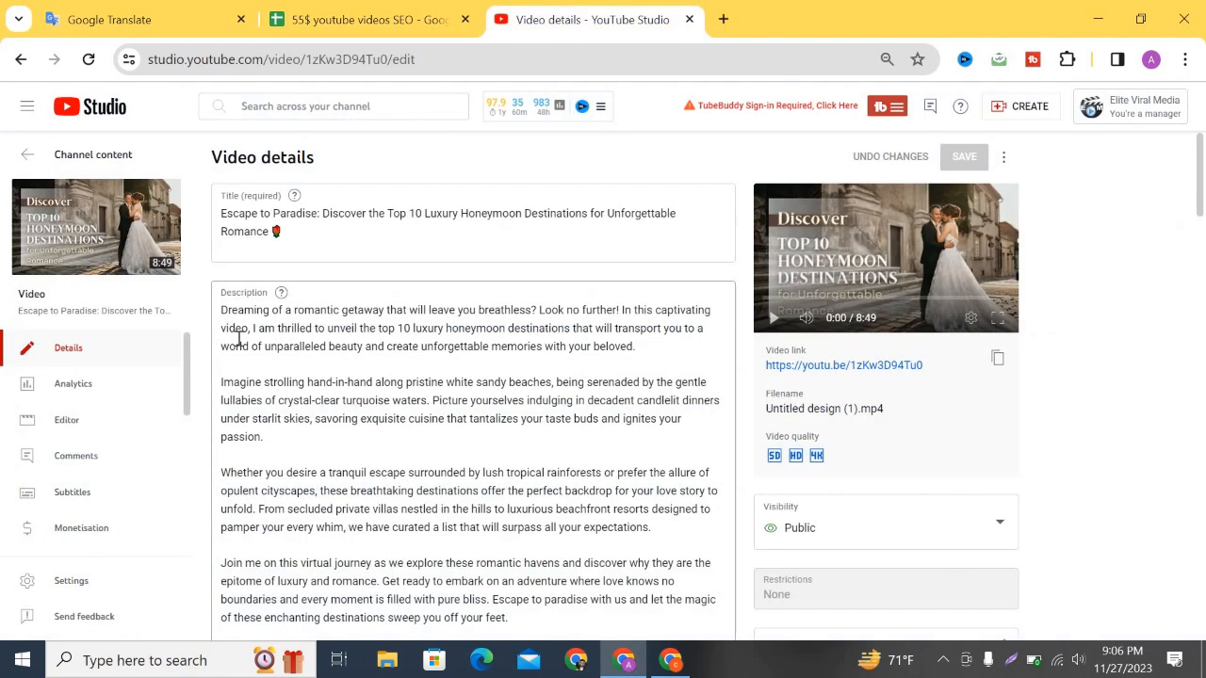
click(286, 231)
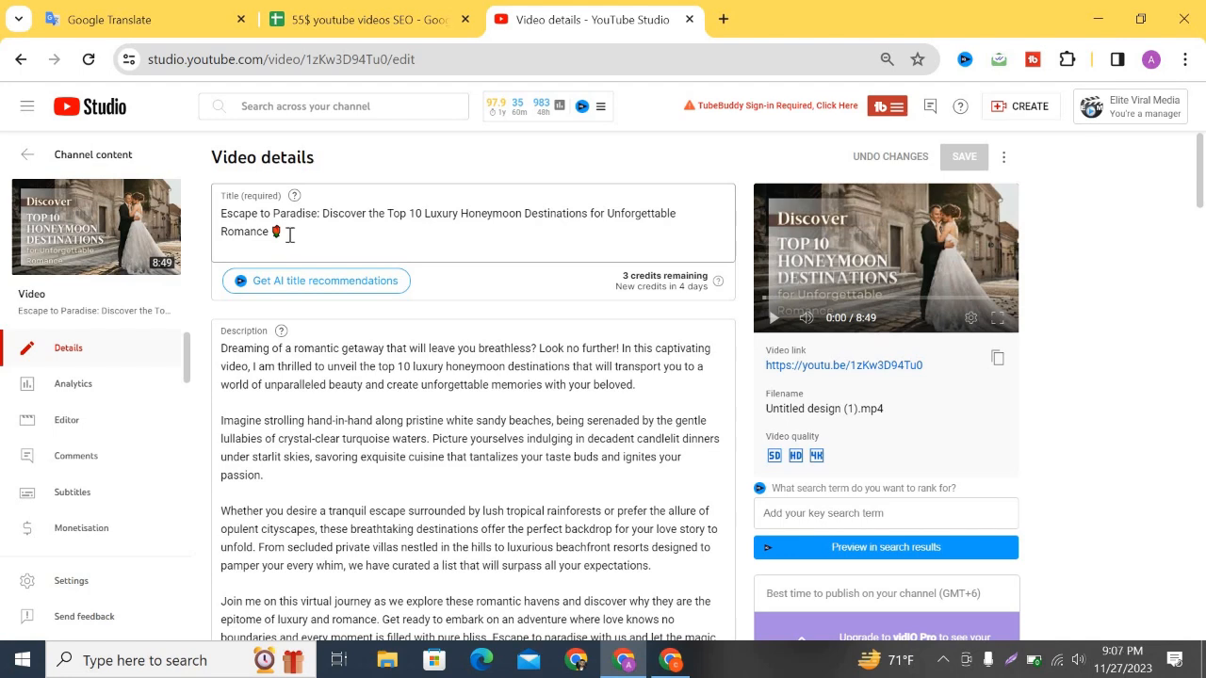
scroll(291, 237, up, 3)
scroll(346, 238, left, 1)
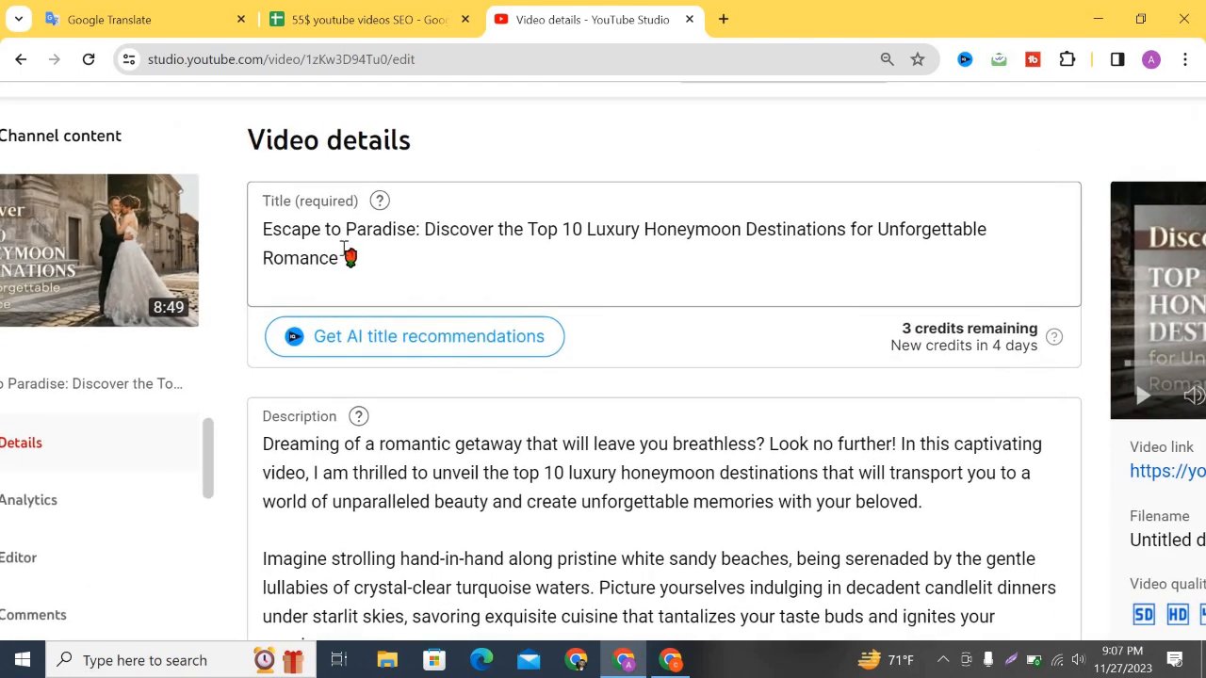
scroll(345, 249, up, 1)
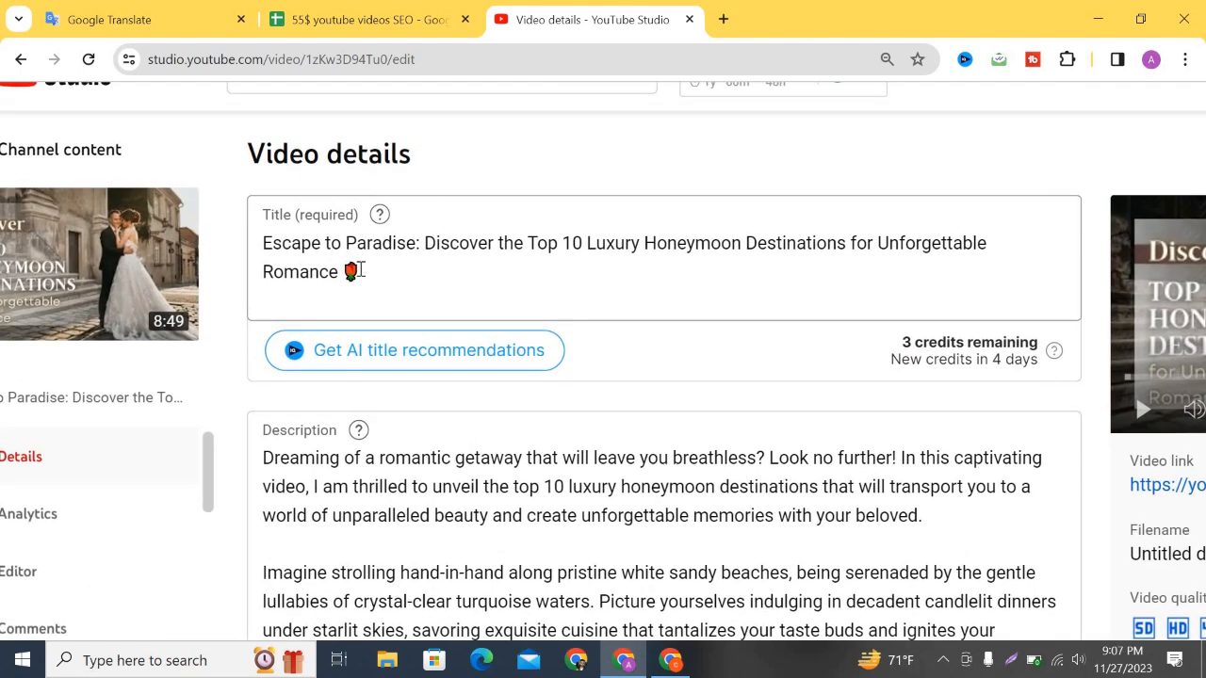
triple_click(265, 244)
key(ctrl+c)
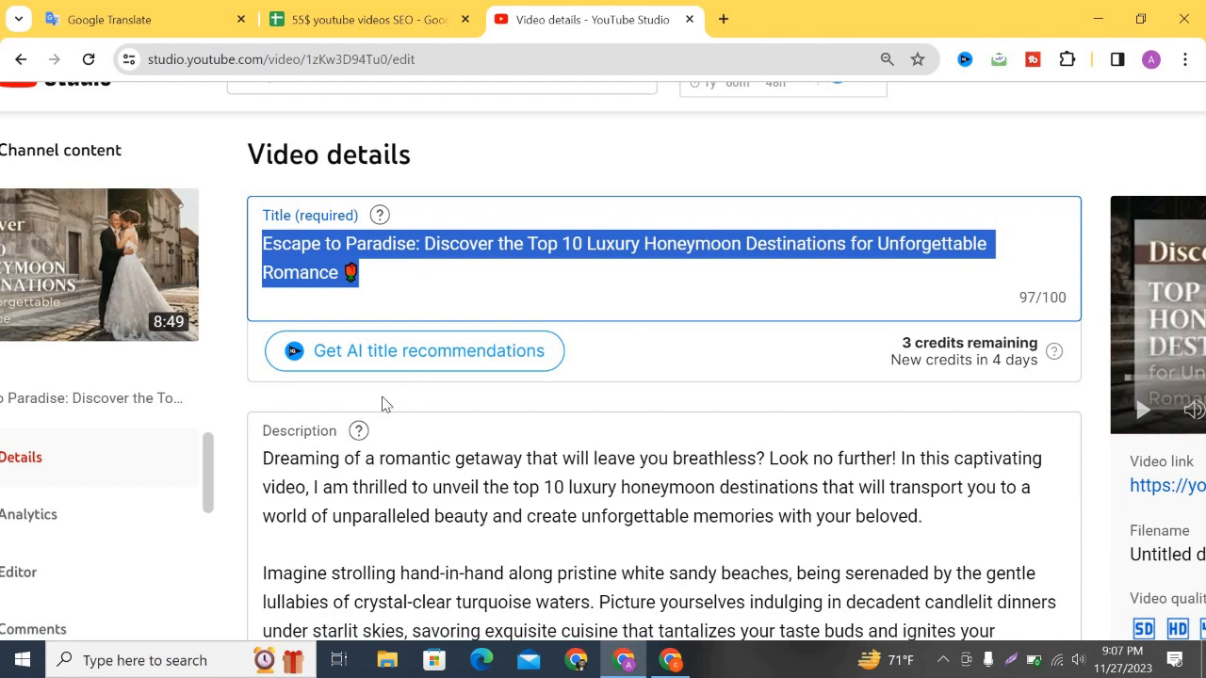
click(334, 442)
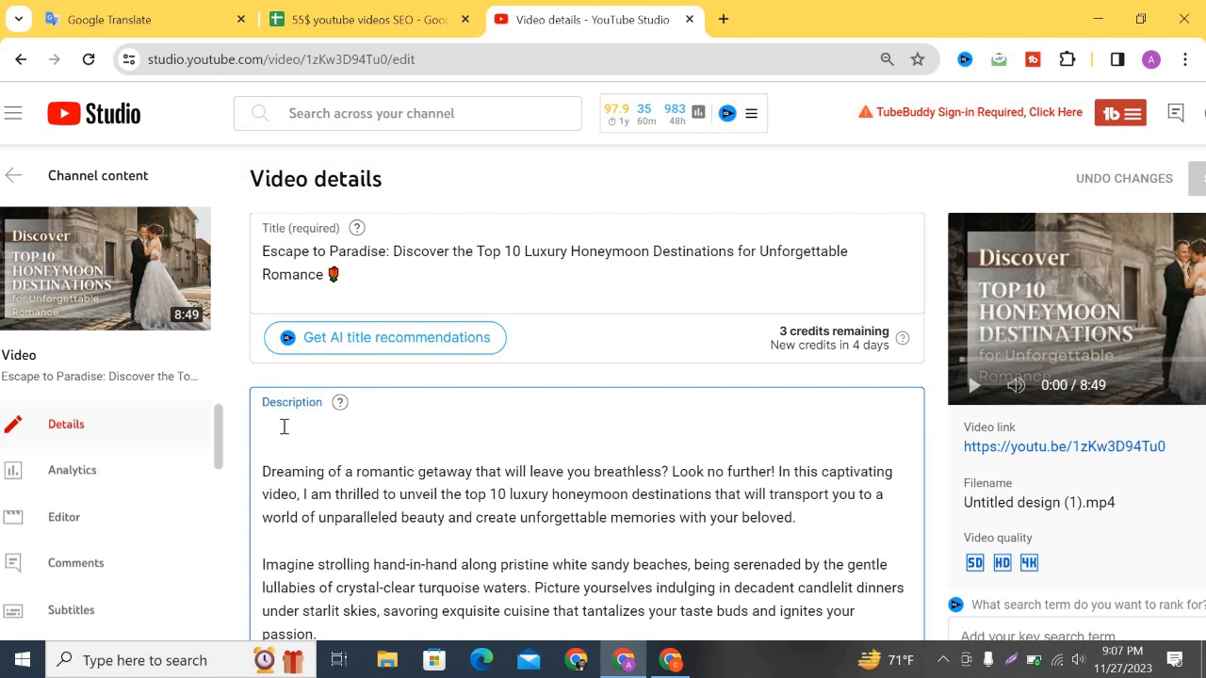
Paste the video title as the first line of the description.
key(ctrl+v)
scroll(481, 453, down, 3)
scroll(474, 456, down, 3)
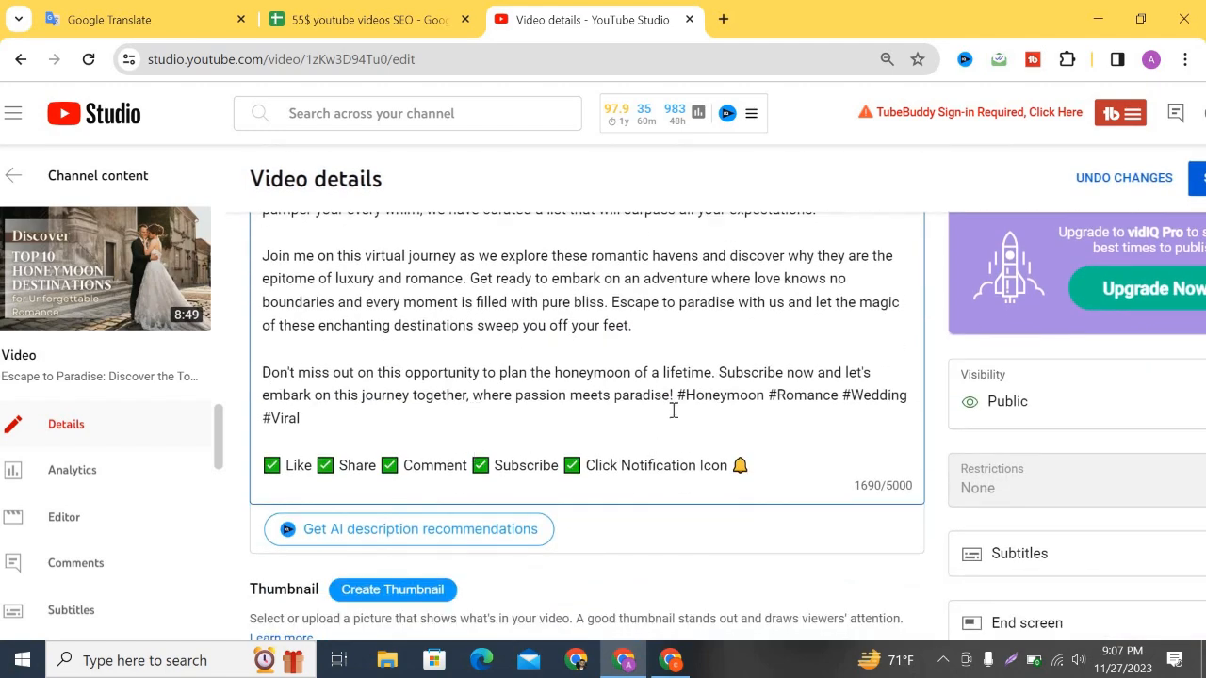
Move #Honeymoon #Romance #Wedding #Viral onto their own line below the bell line, then select the title's main phrase.
drag(677, 396, 580, 414)
key(ctrl+c)
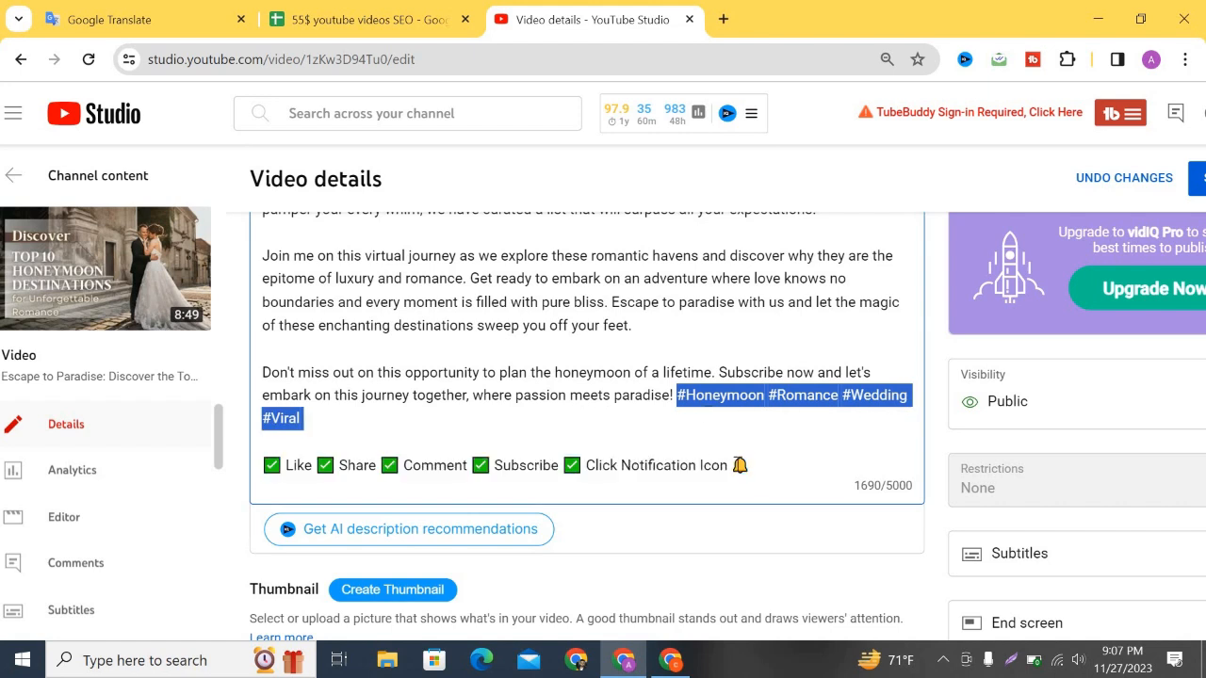
click(760, 474)
key(Return)
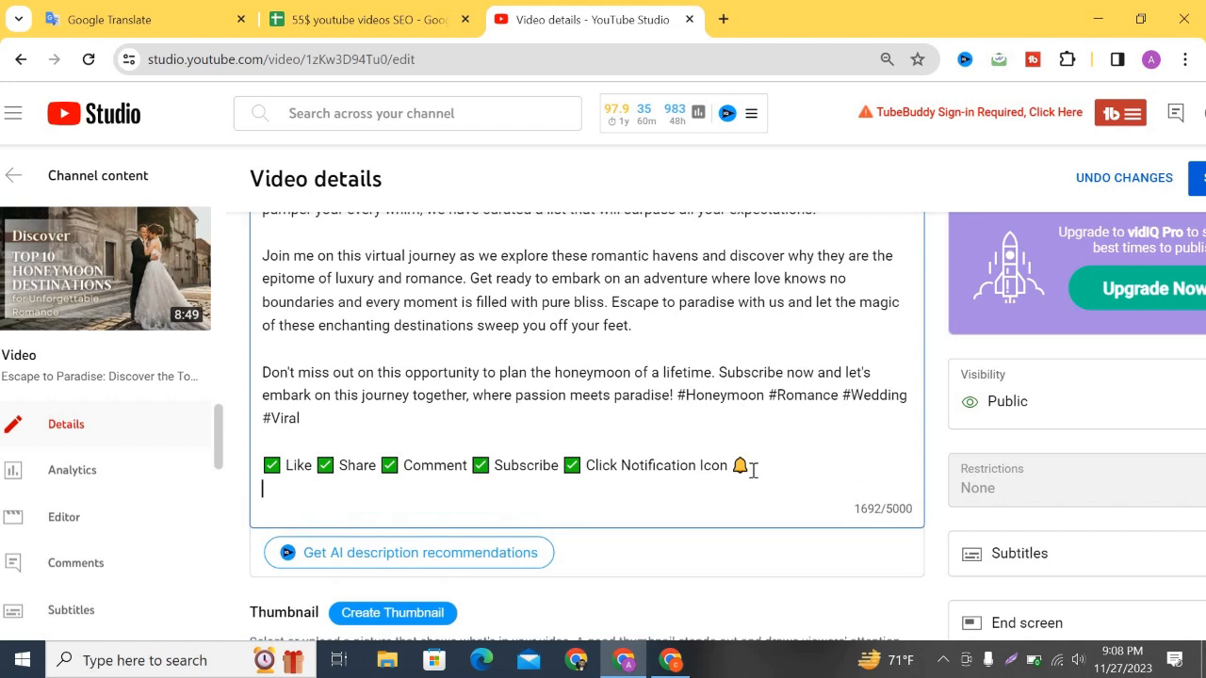
key(Return)
key(ctrl+v)
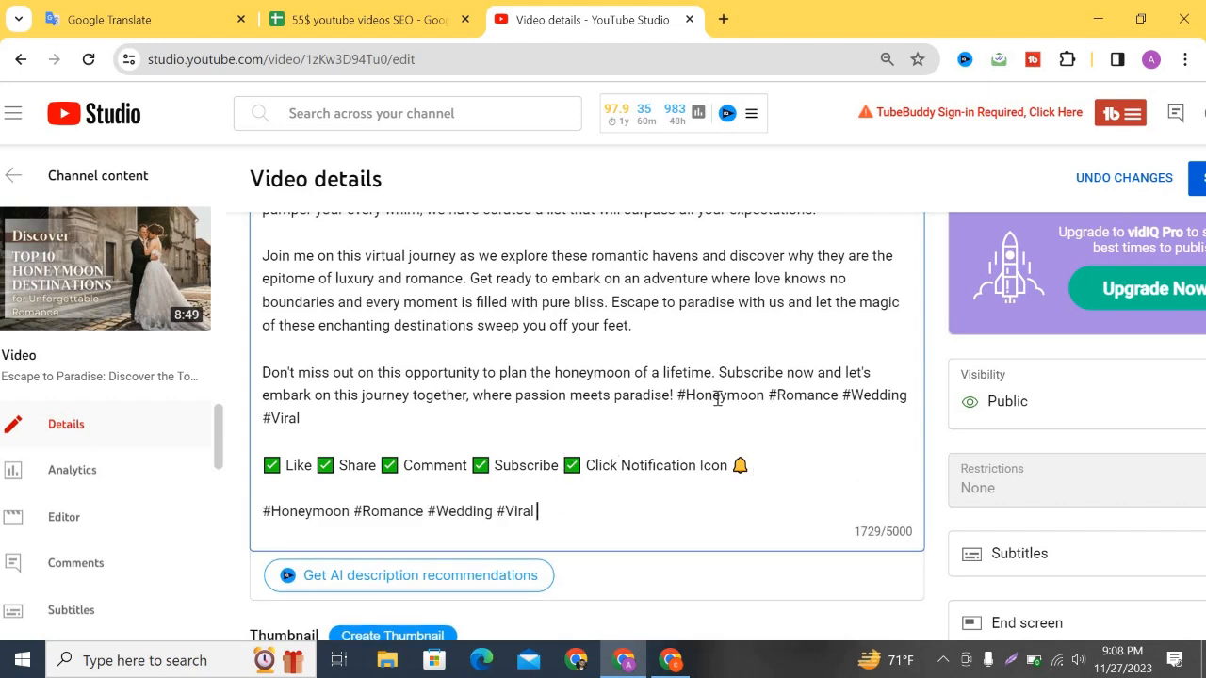
drag(676, 396, 657, 418)
key(BackSpace)
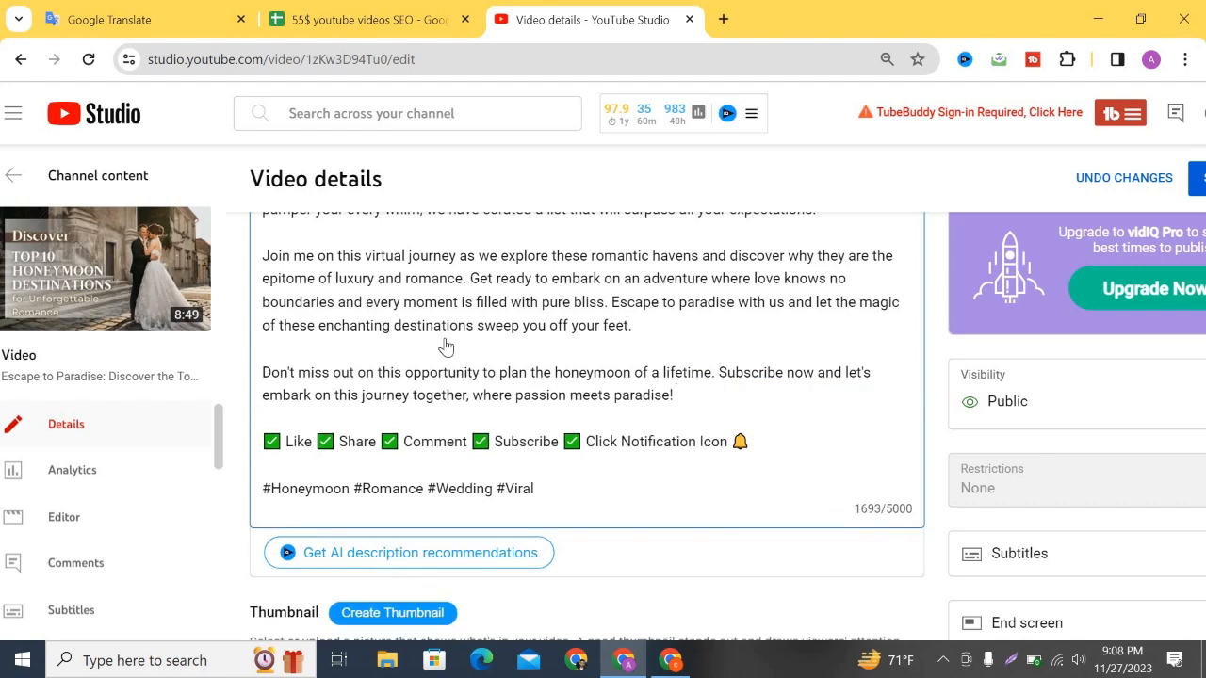
scroll(444, 345, up, 7)
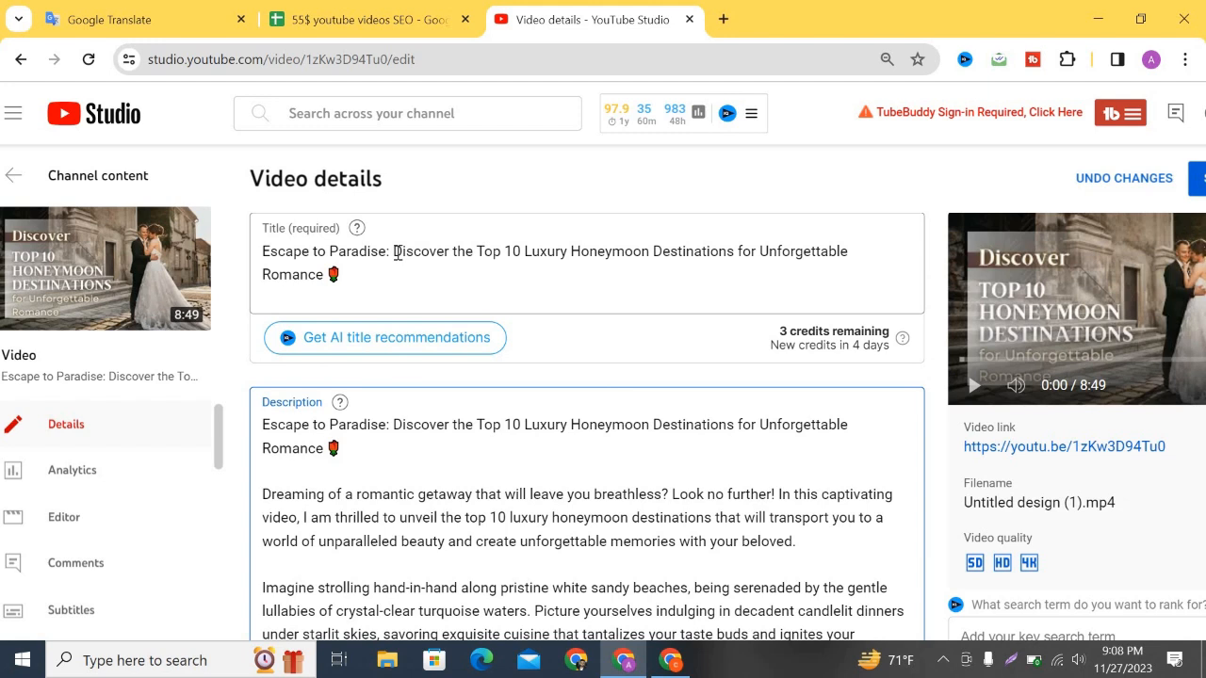
drag(393, 251, 851, 253)
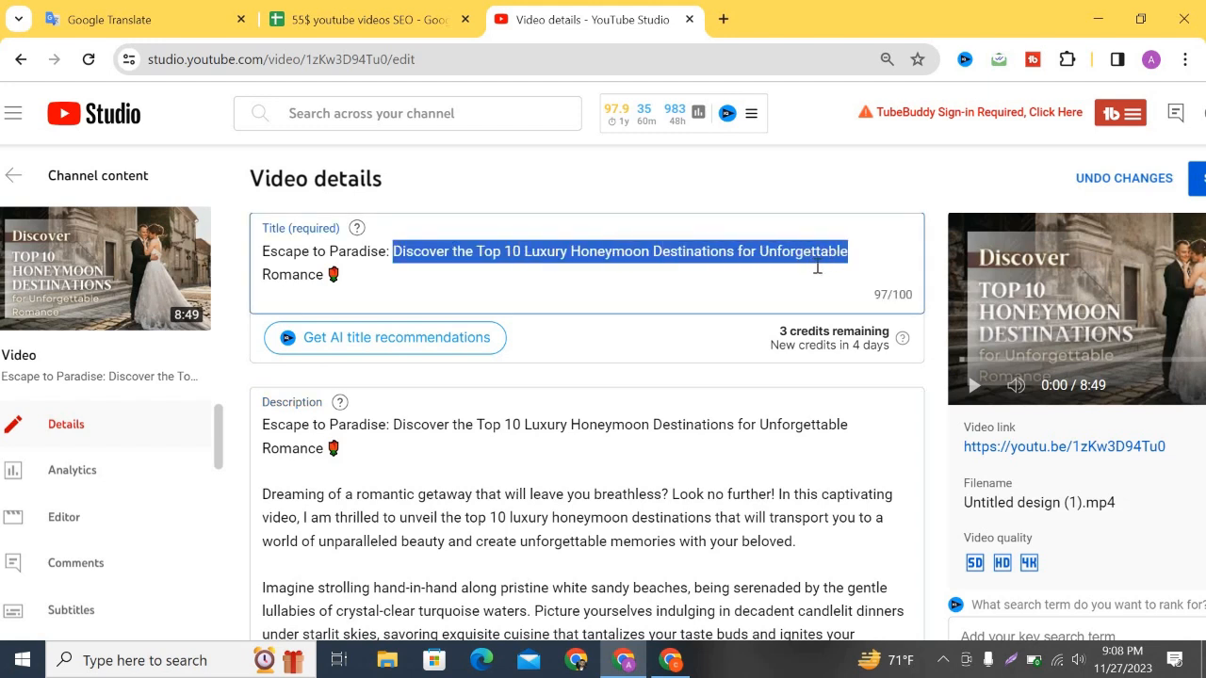
Copy the 30 honeymoon hashtags ChatGPT suggested for the title and return to YouTube Studio.
click(670, 663)
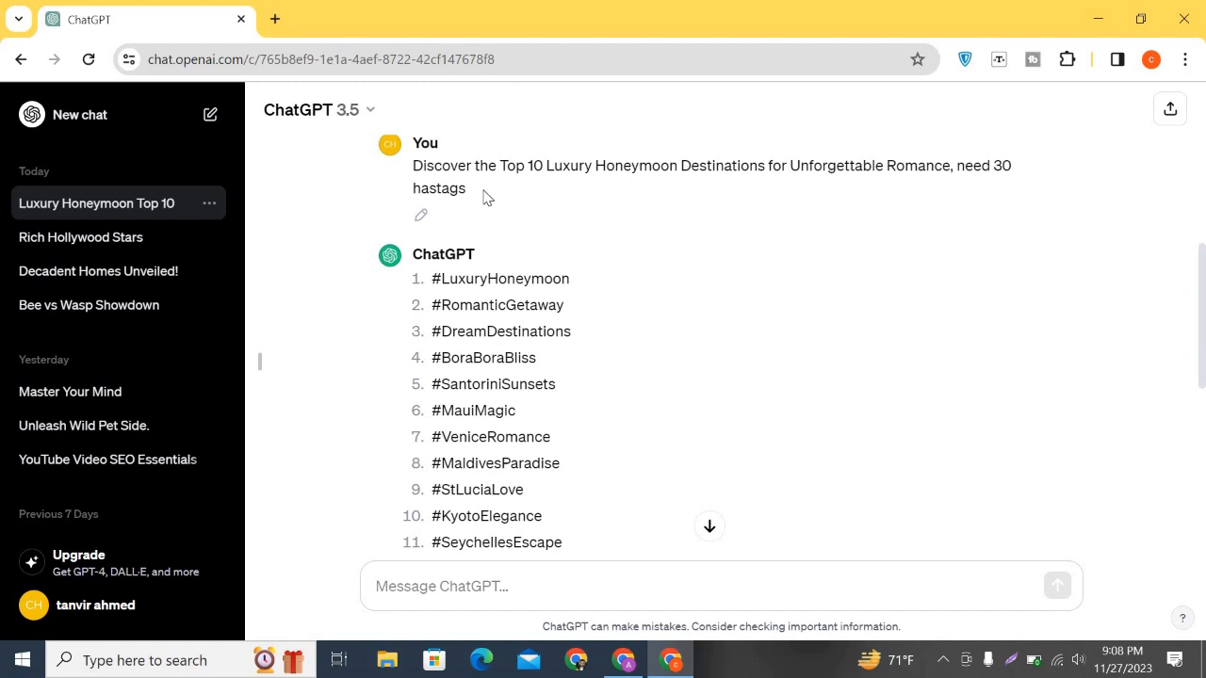
scroll(490, 247, down, 2)
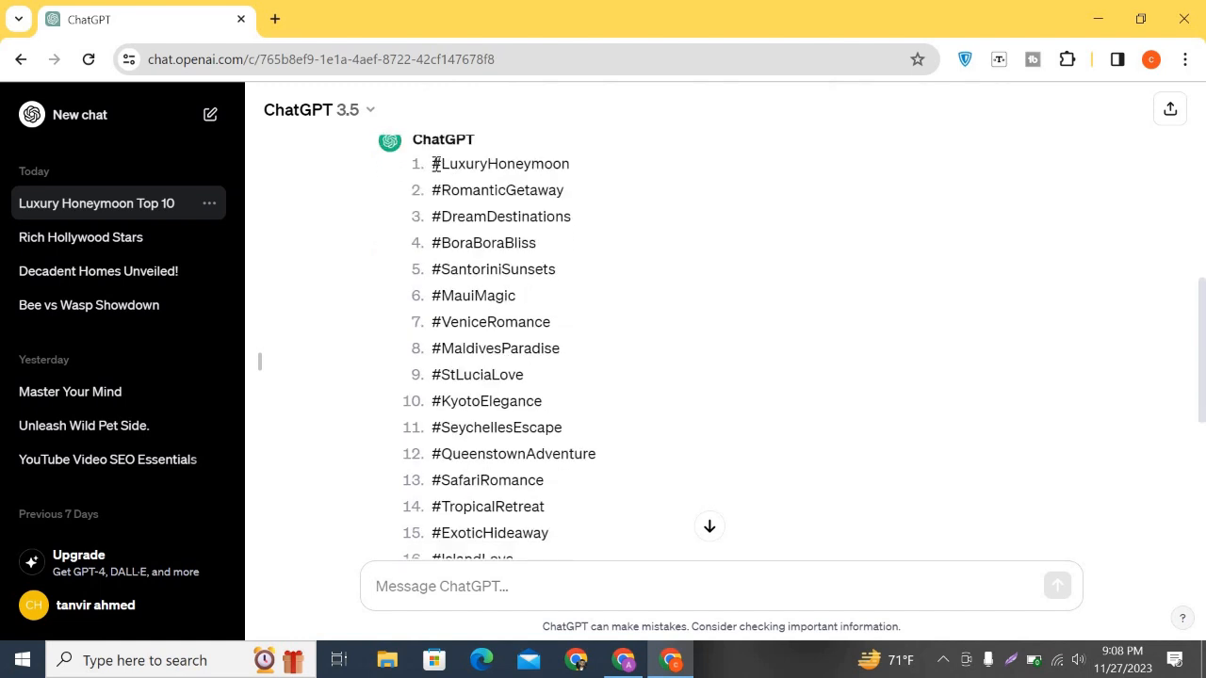
drag(434, 164, 564, 480)
scroll(556, 457, down, 5)
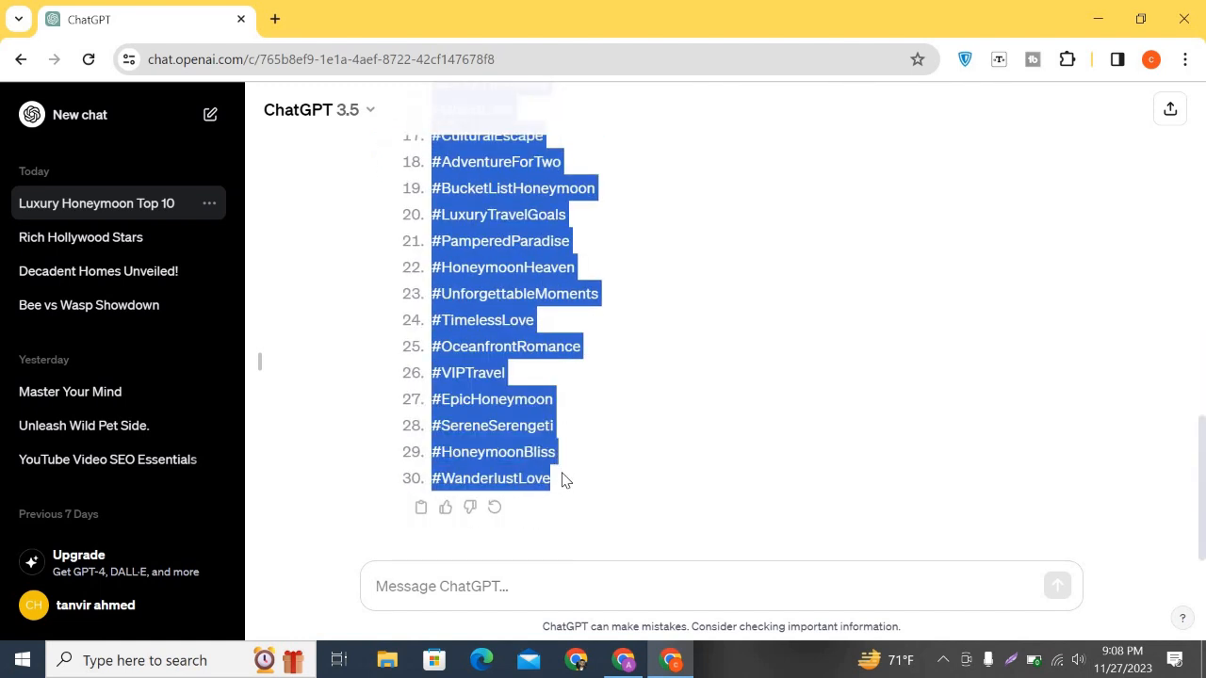
click(623, 660)
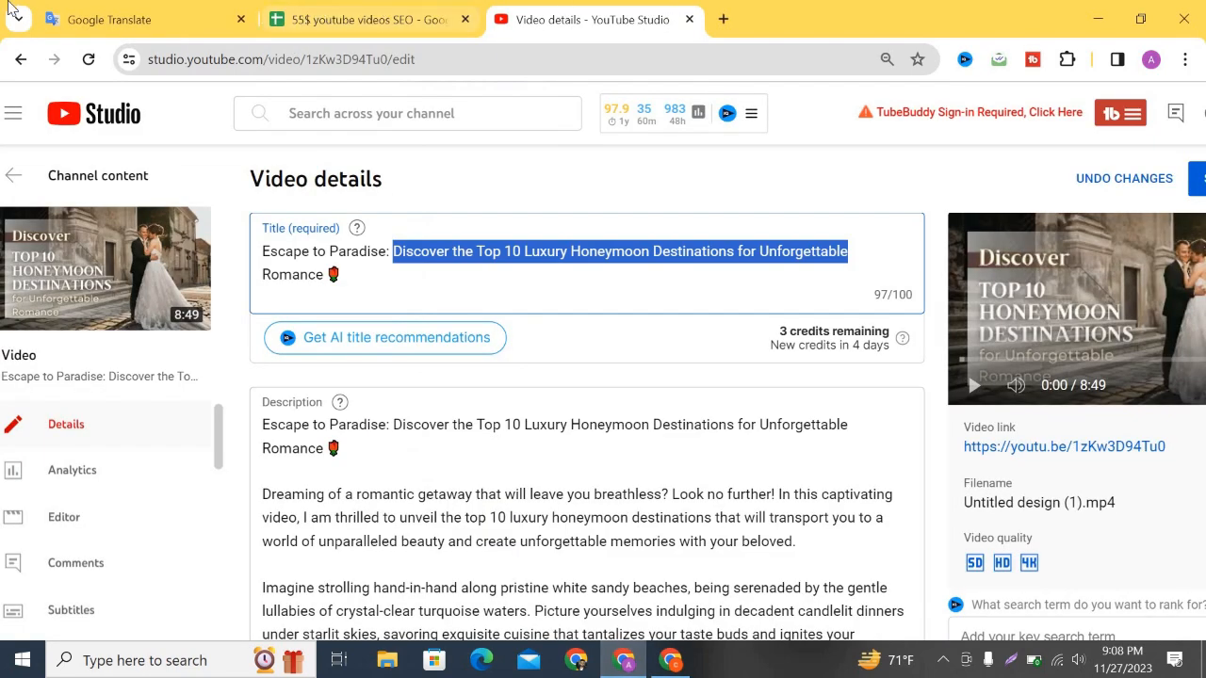
Paste the hashtag list into Google Translate below Elite Viral Media, reformat it space-separated and copy it.
click(114, 19)
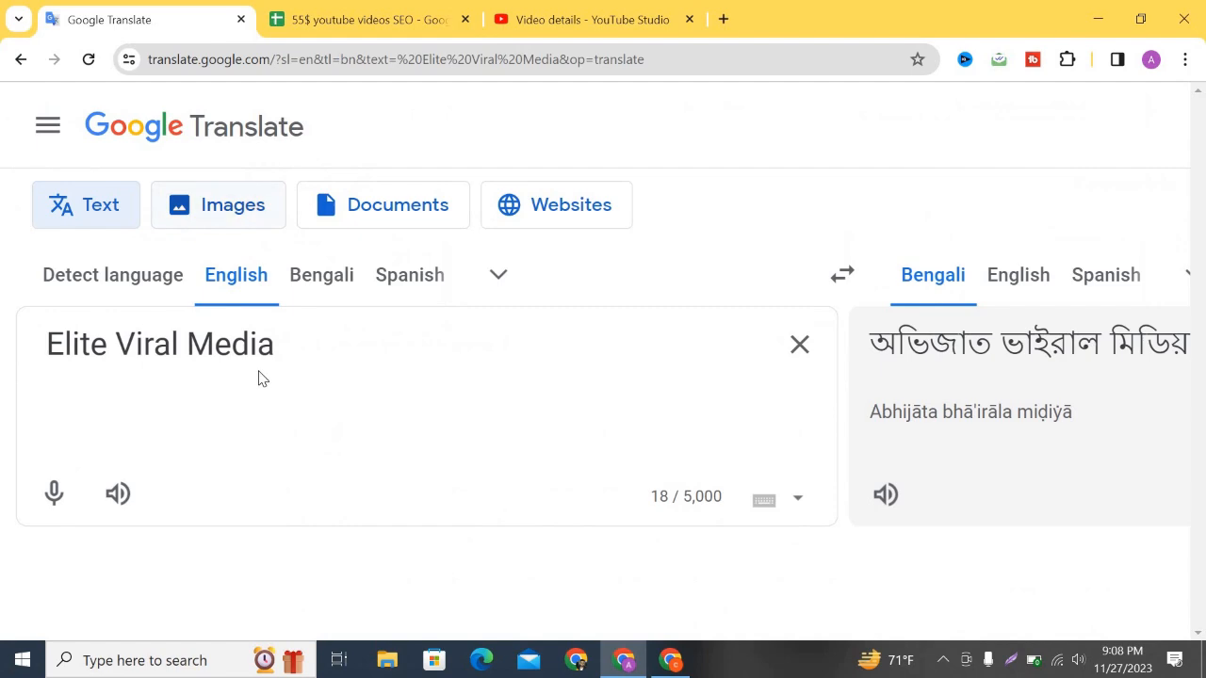
click(296, 345)
key(Return)
key(Return)
key(ctrl+v)
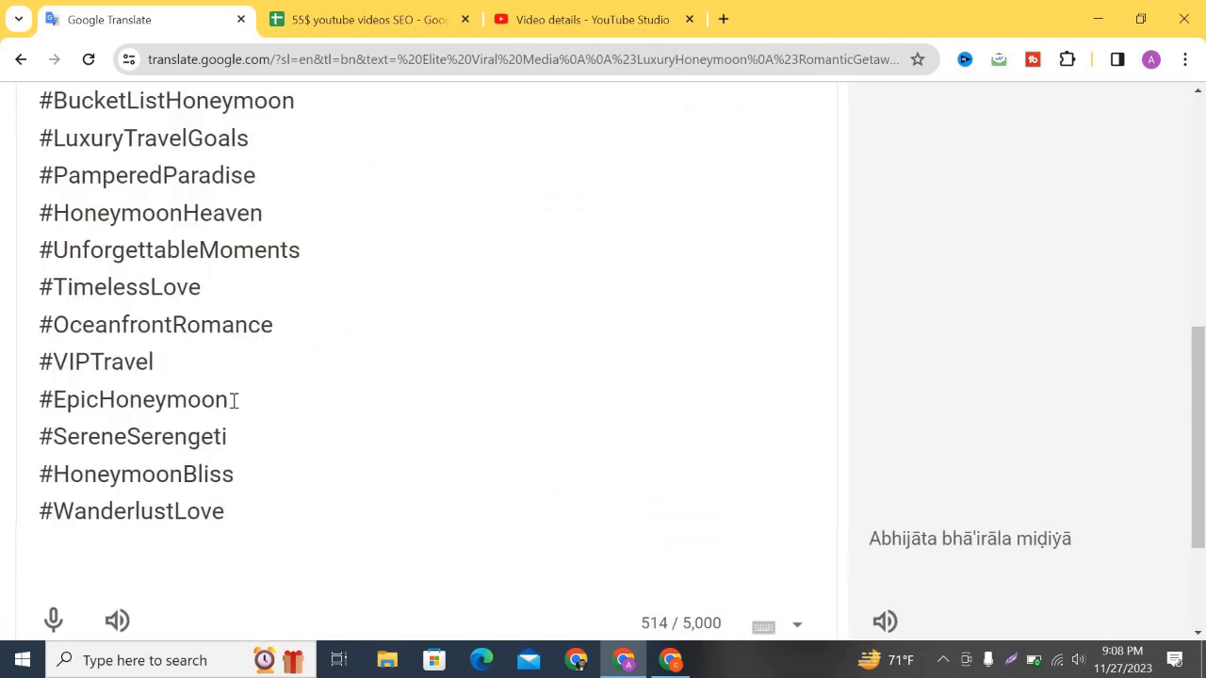
scroll(231, 399, up, 10)
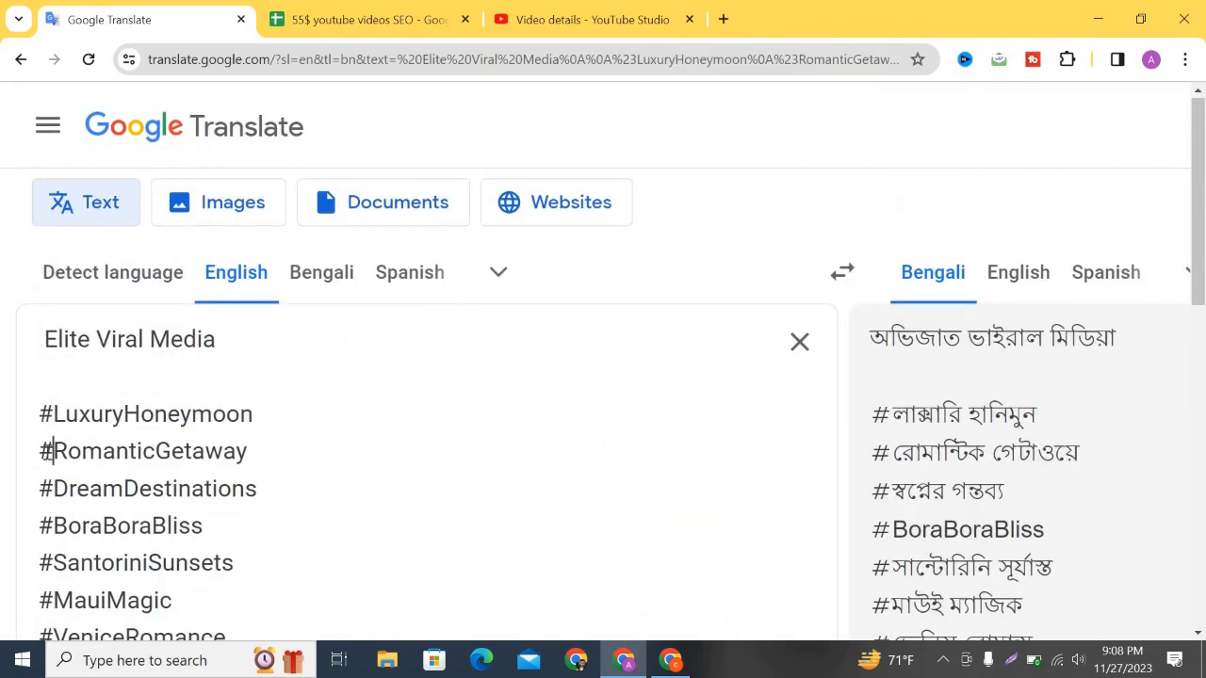
key(ctrl+shift+Left)
key(ctrl+shift+Left)
key(ctrl+shift+Left)
key(ctrl+shift+Left)
key(ctrl+shift+Left)
key(ctrl+shift+Left)
key(ctrl+shift+Left)
key(ctrl+c)
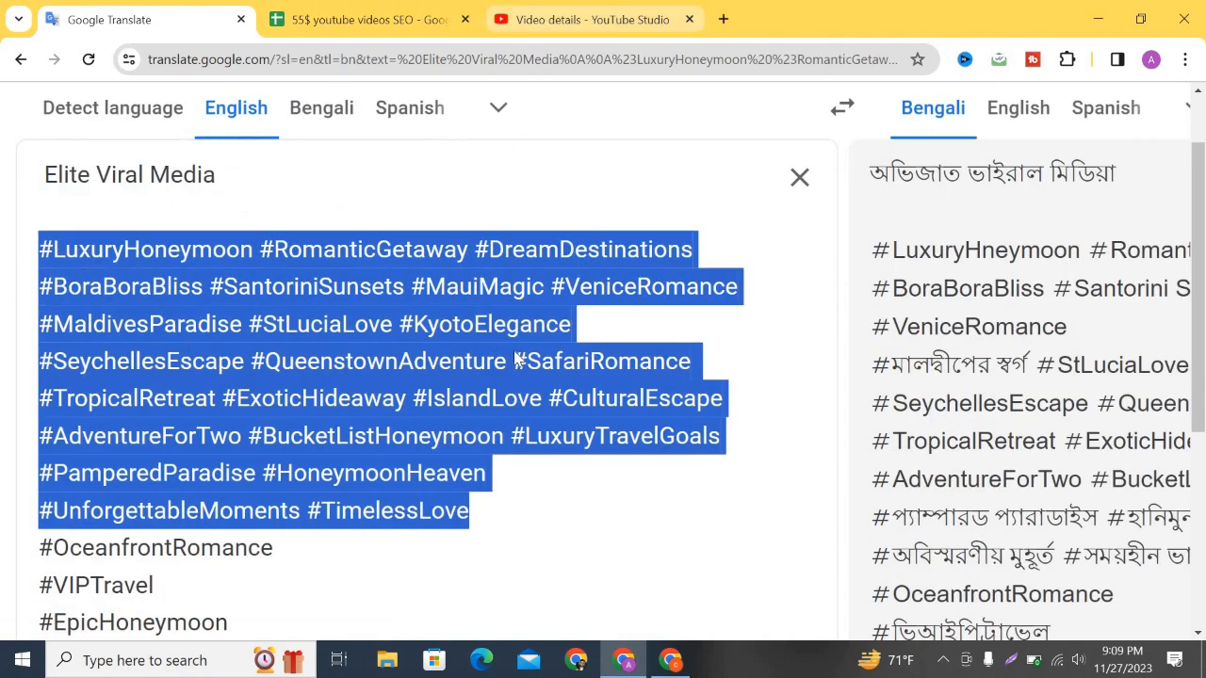
click(592, 20)
scroll(582, 343, down, 4)
Paste the new hashtags after #Viral, join the lines, and end the description at #LuxuryTravelGoals (2023/5000).
scroll(487, 491, down, 2)
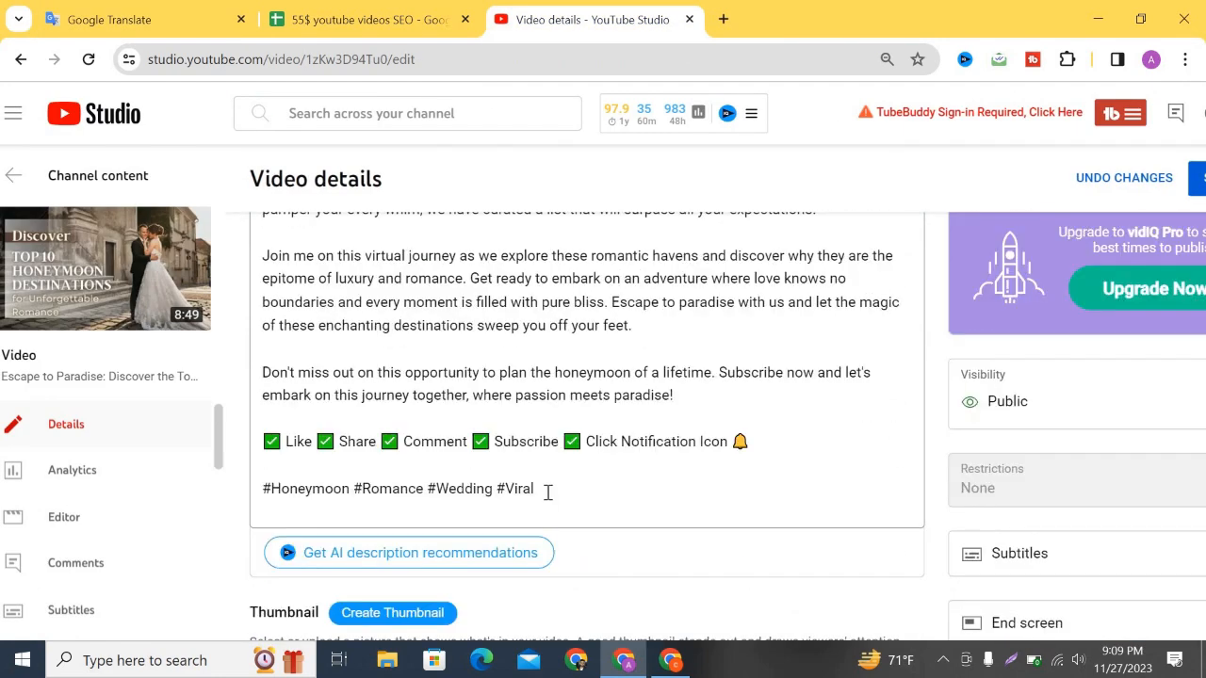
click(543, 489)
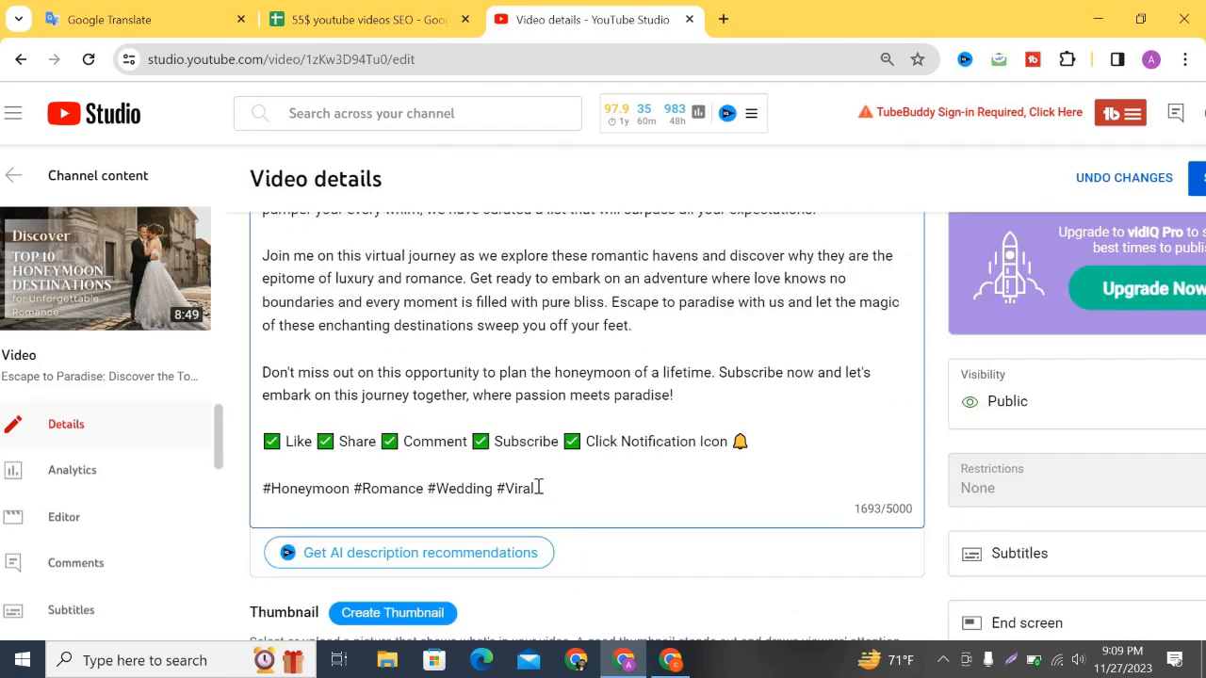
key(ctrl+v)
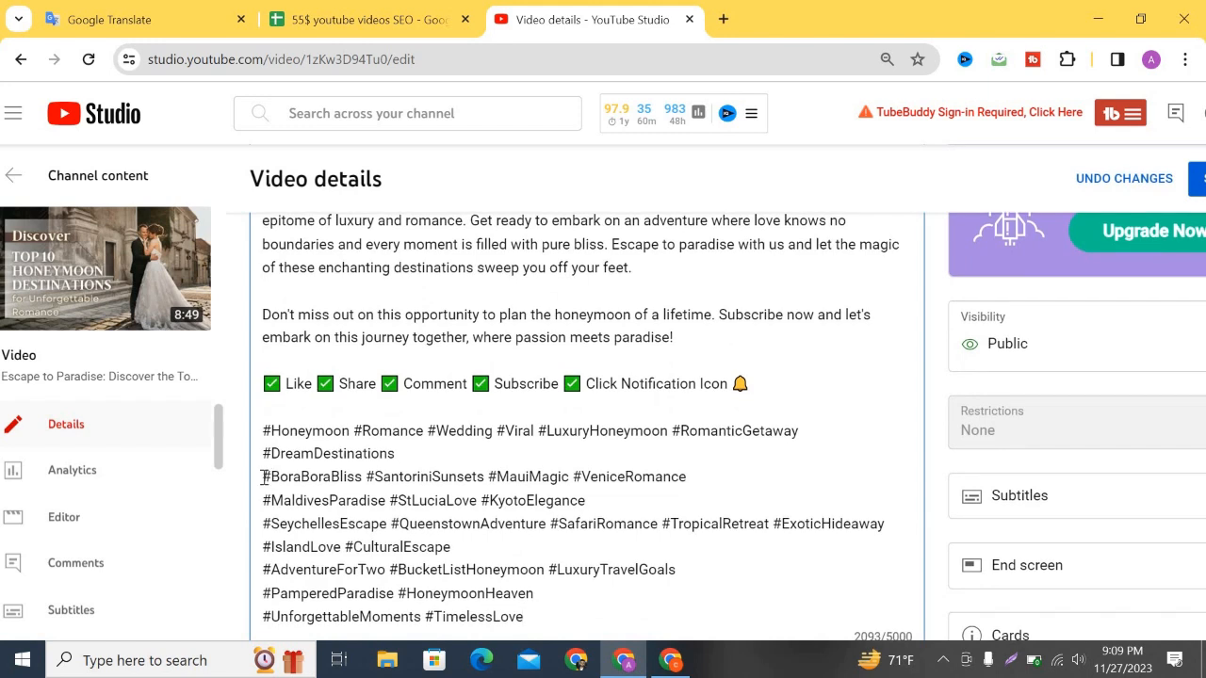
click(263, 478)
click(264, 476)
key(BackSpace)
click(852, 473)
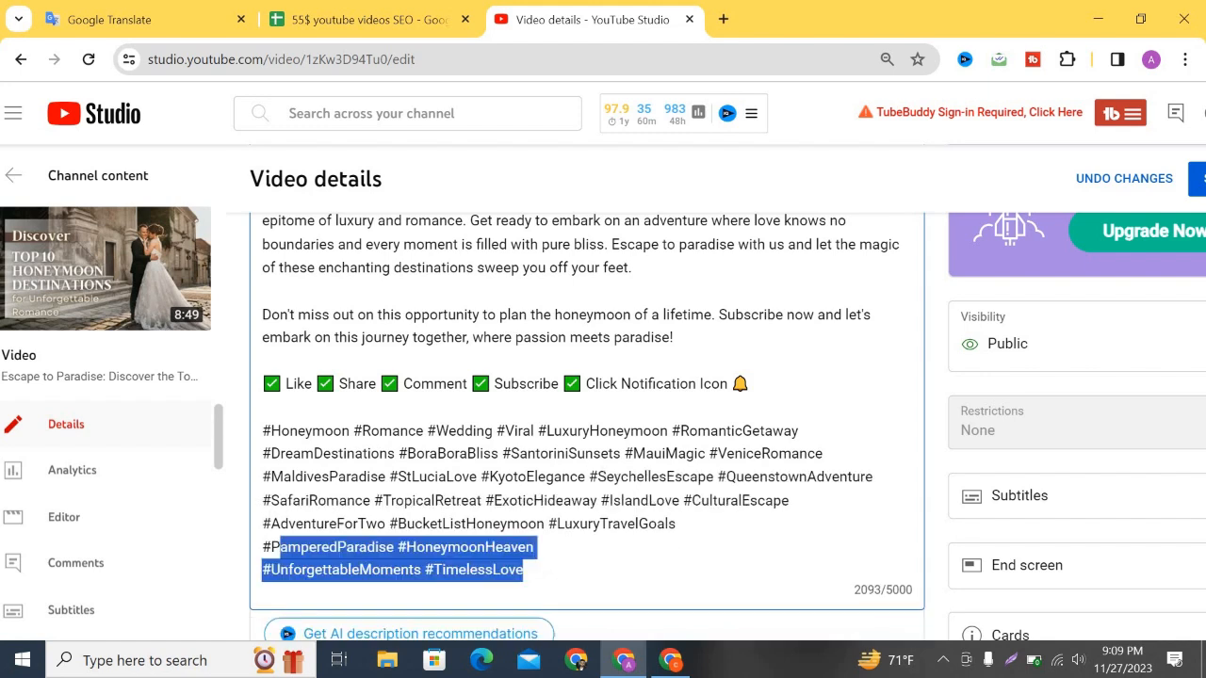
key(BackSpace)
key(BackSpace)
key(BackSpace)
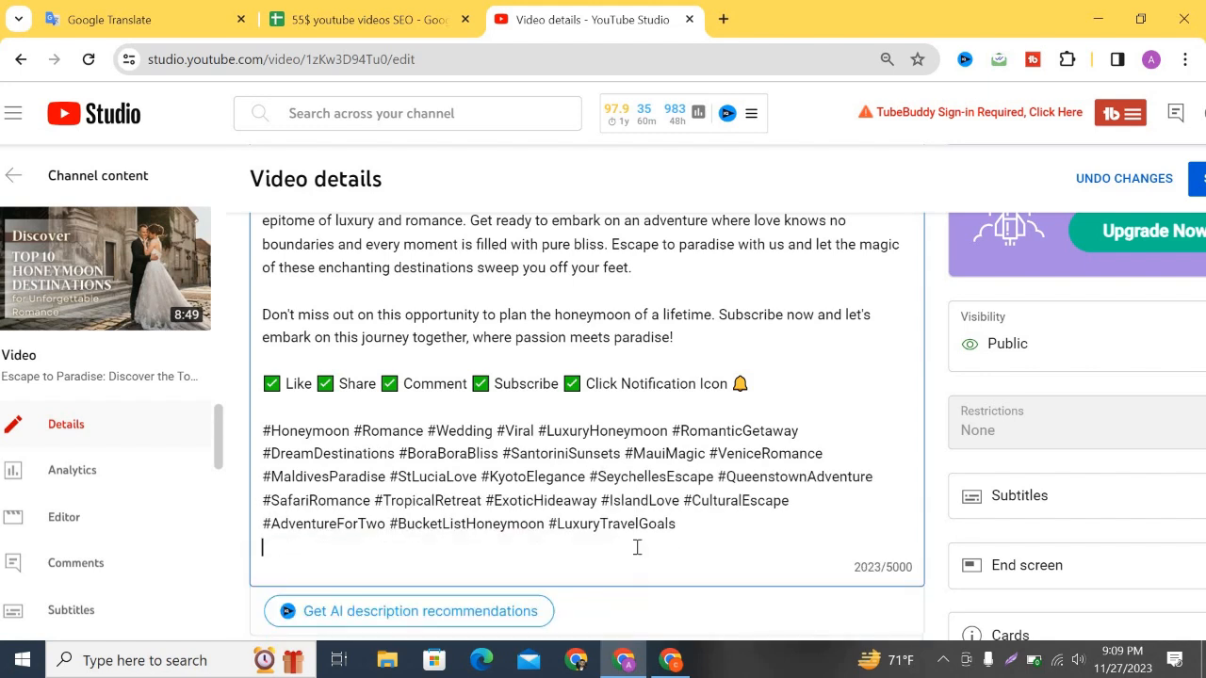
scroll(489, 425, down, 3)
scroll(484, 428, up, 5)
scroll(484, 434, down, 6)
scroll(483, 436, down, 9)
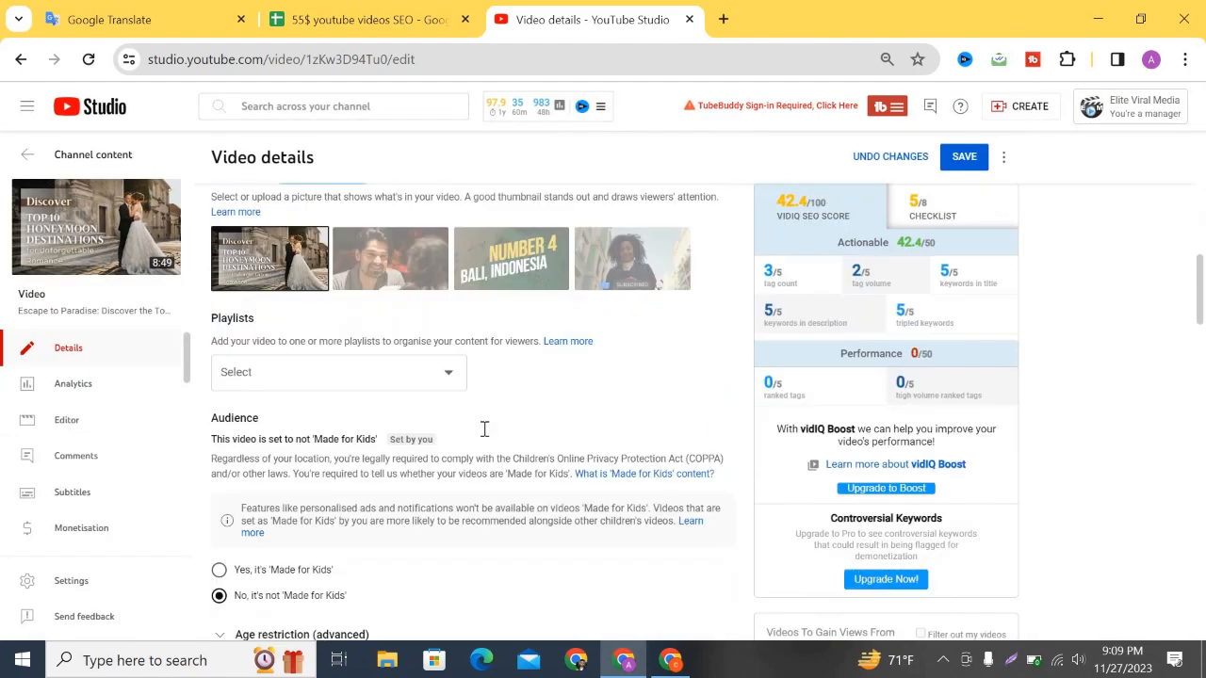
scroll(604, 490, down, 7)
scroll(606, 490, up, 11)
scroll(773, 320, up, 1)
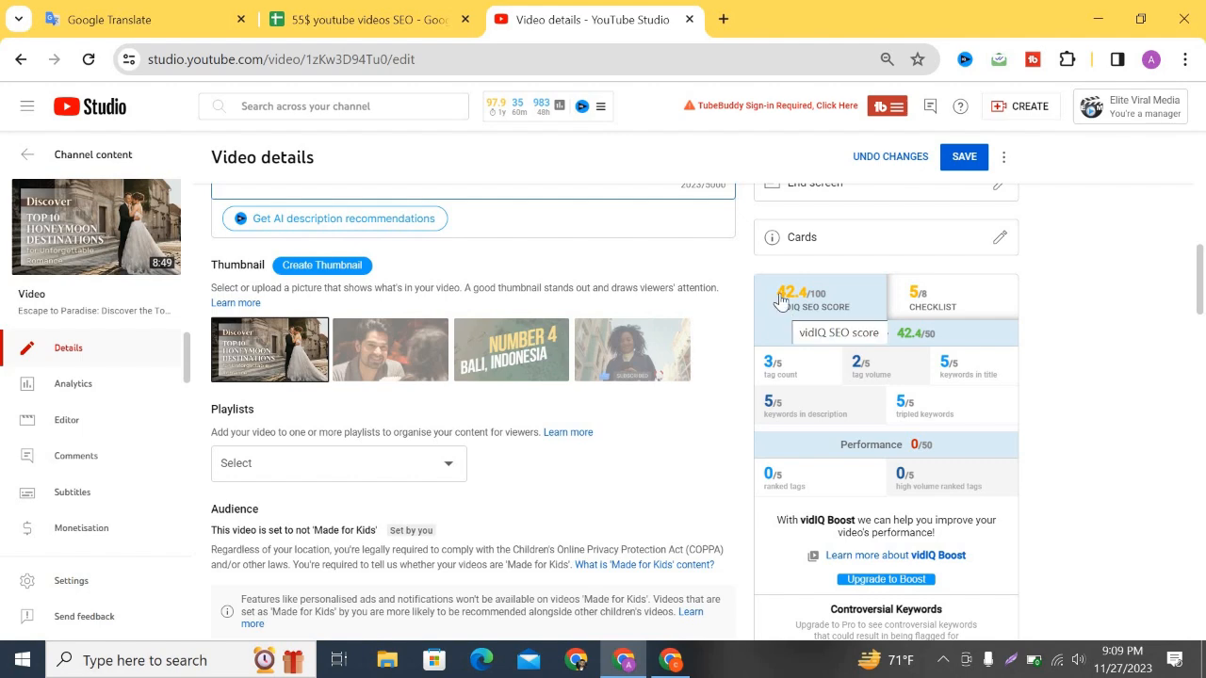
scroll(712, 390, down, 1)
scroll(721, 390, down, 10)
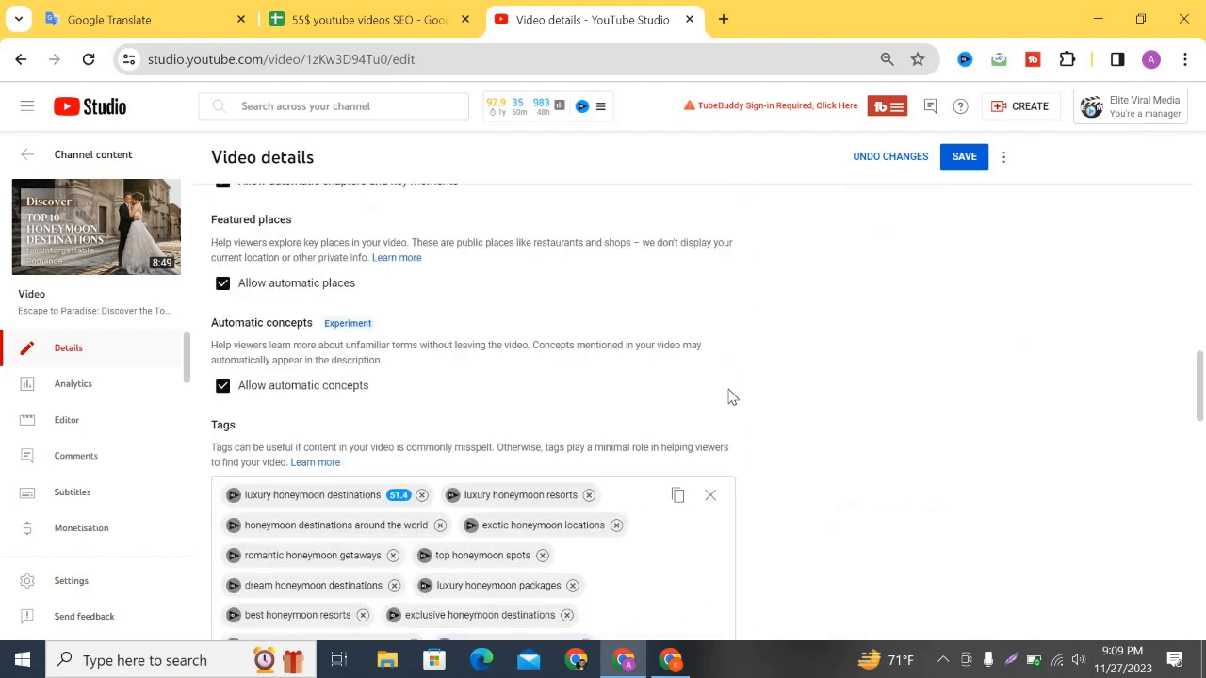
scroll(710, 385, down, 1)
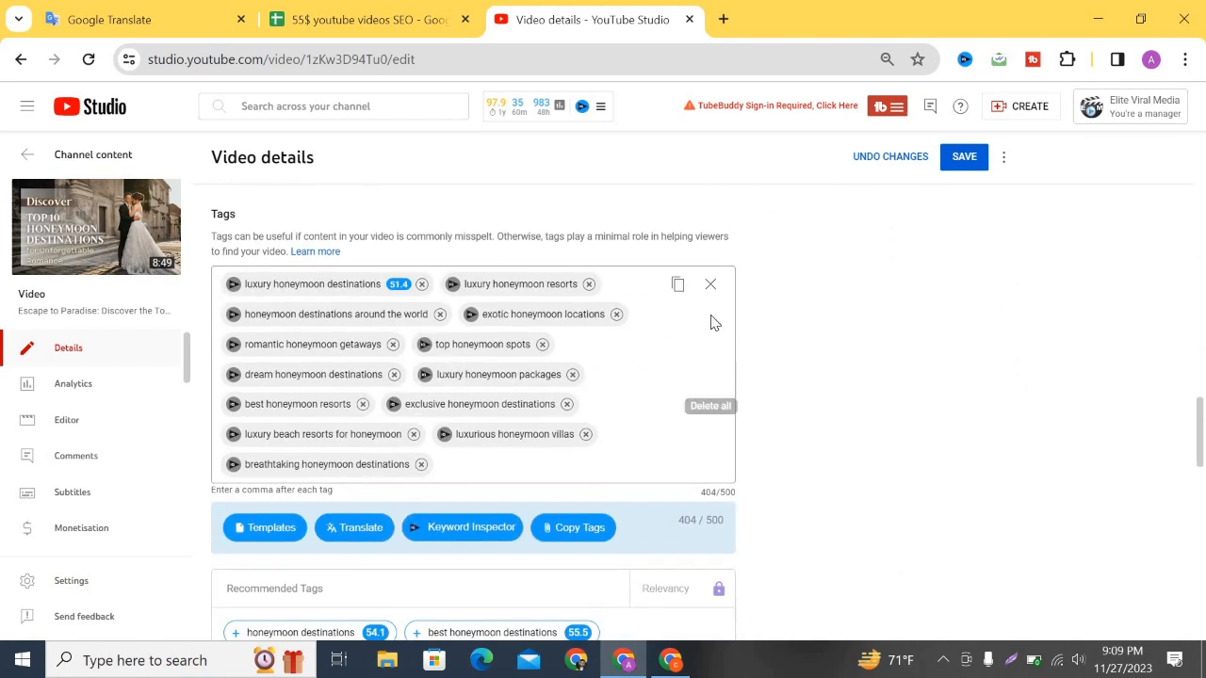
scroll(702, 399, up, 15)
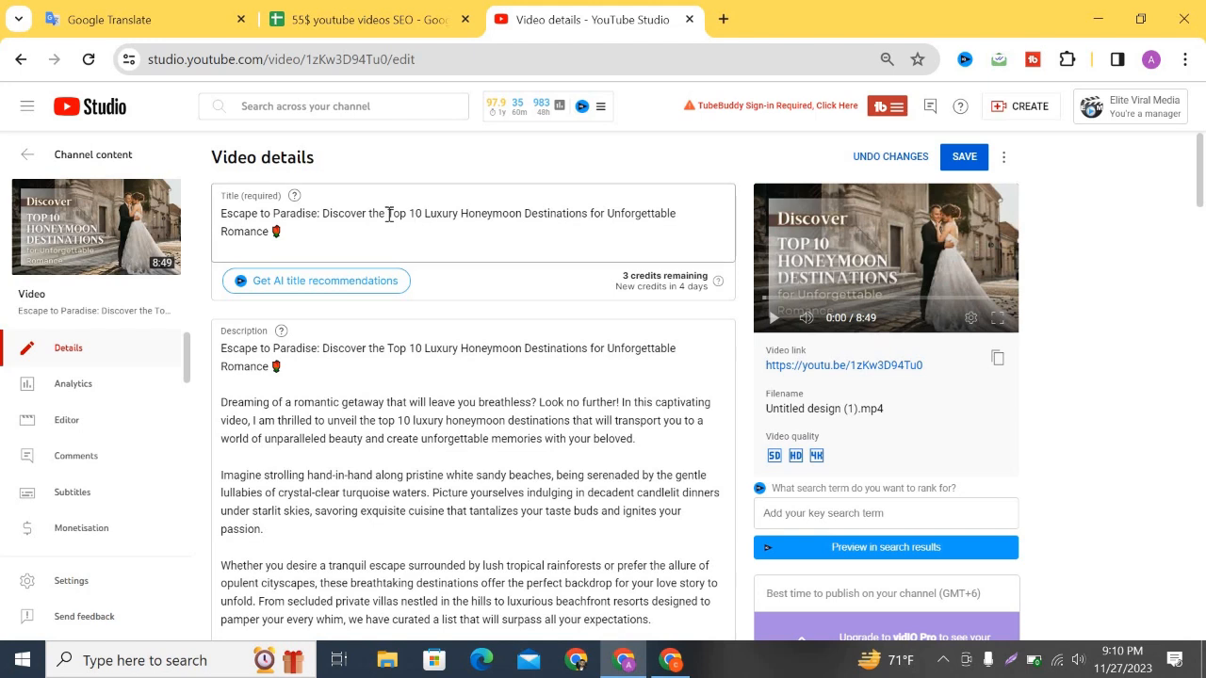
Add 'Top 10 Luxury Honeymoon Destinations for Unforgettable' from the title as a tag (56/500).
drag(388, 213, 676, 215)
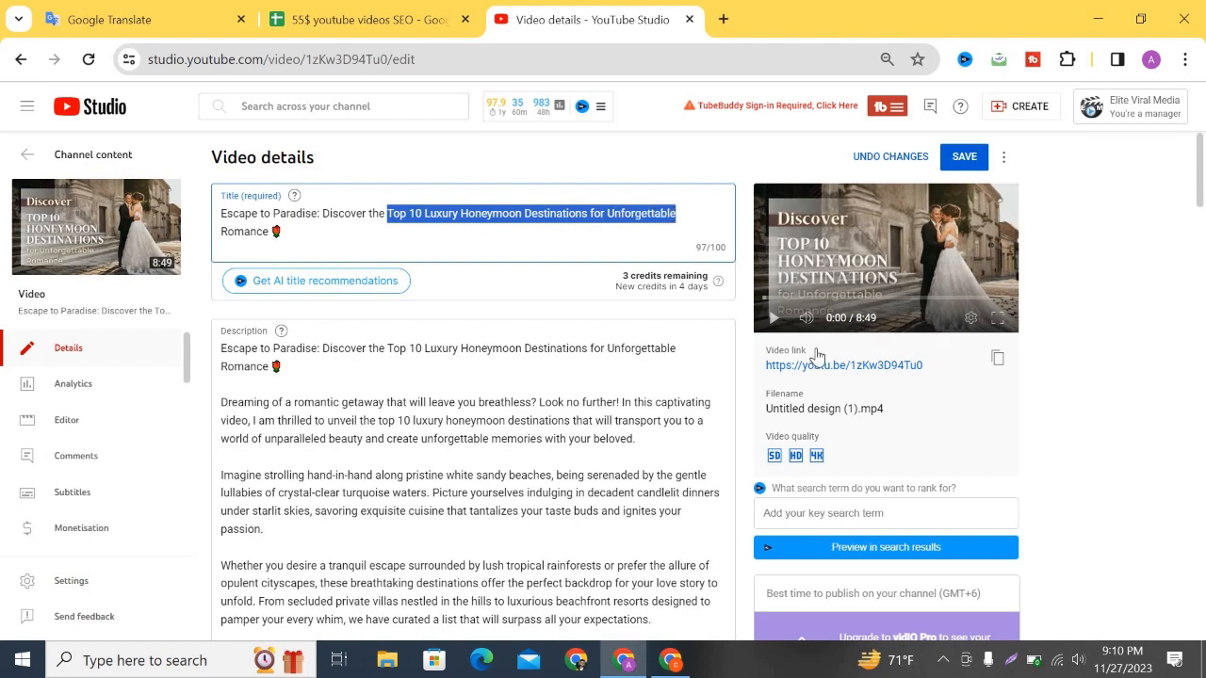
scroll(822, 345, down, 20)
scroll(266, 484, down, 1)
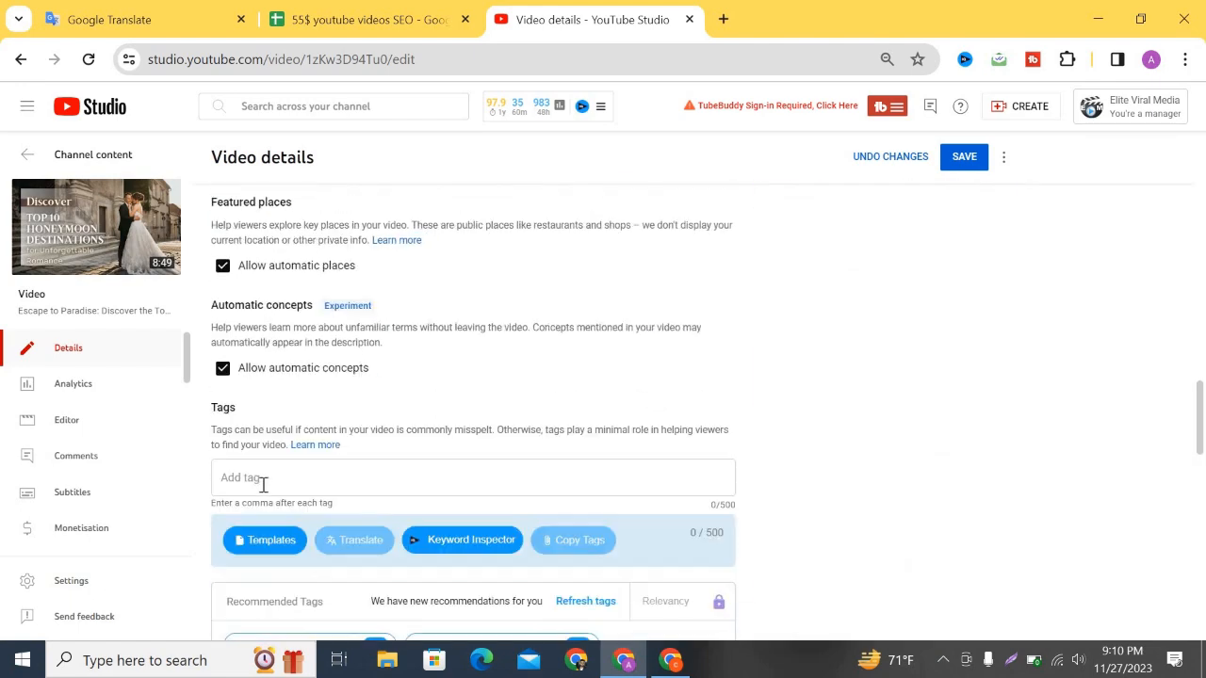
click(262, 482)
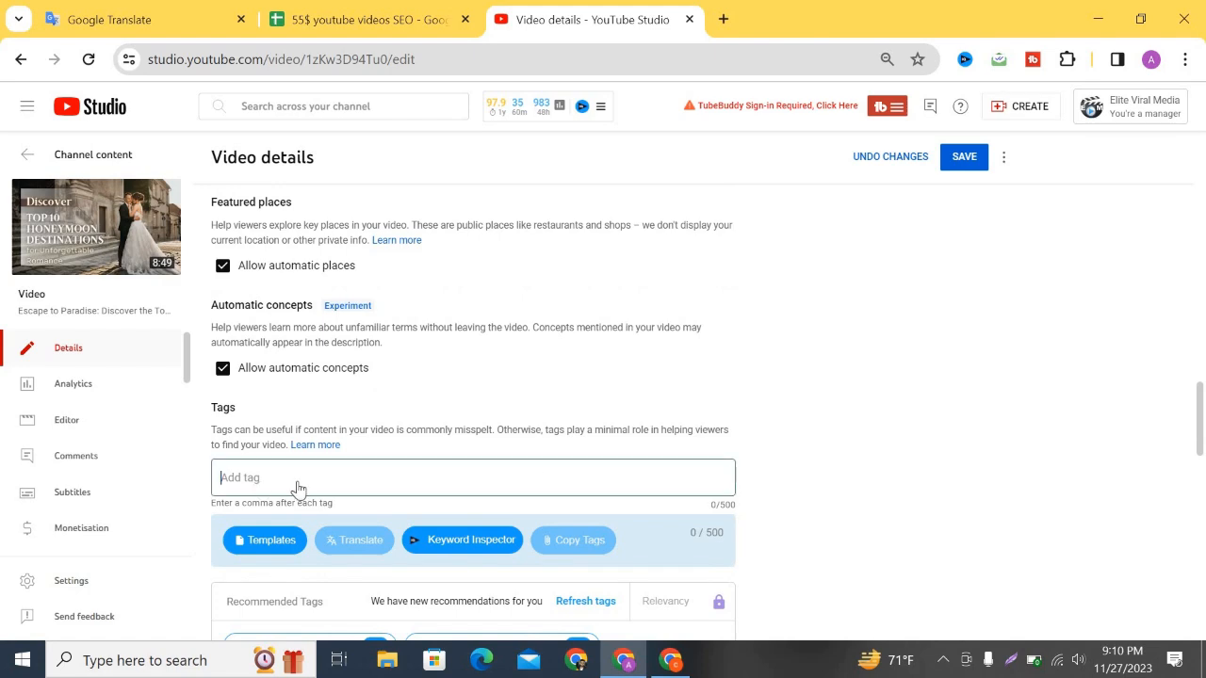
text(Top 10 Luxury Honeymoon Destinations for Unforgettable)
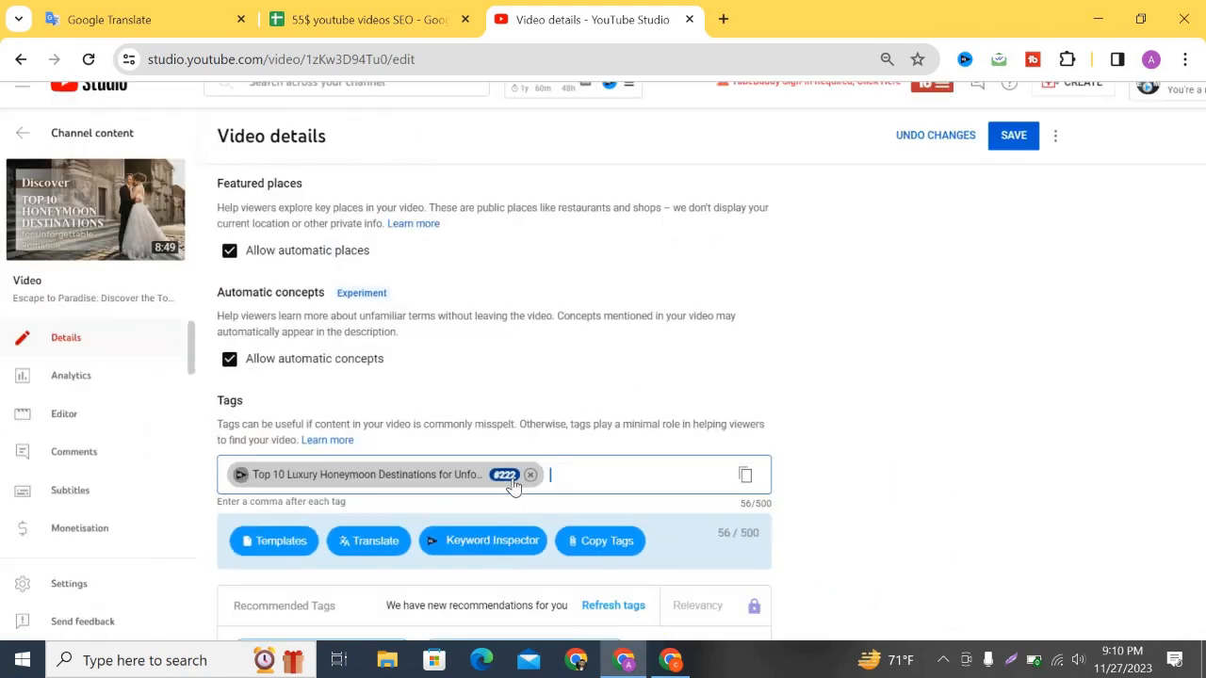
click(537, 479)
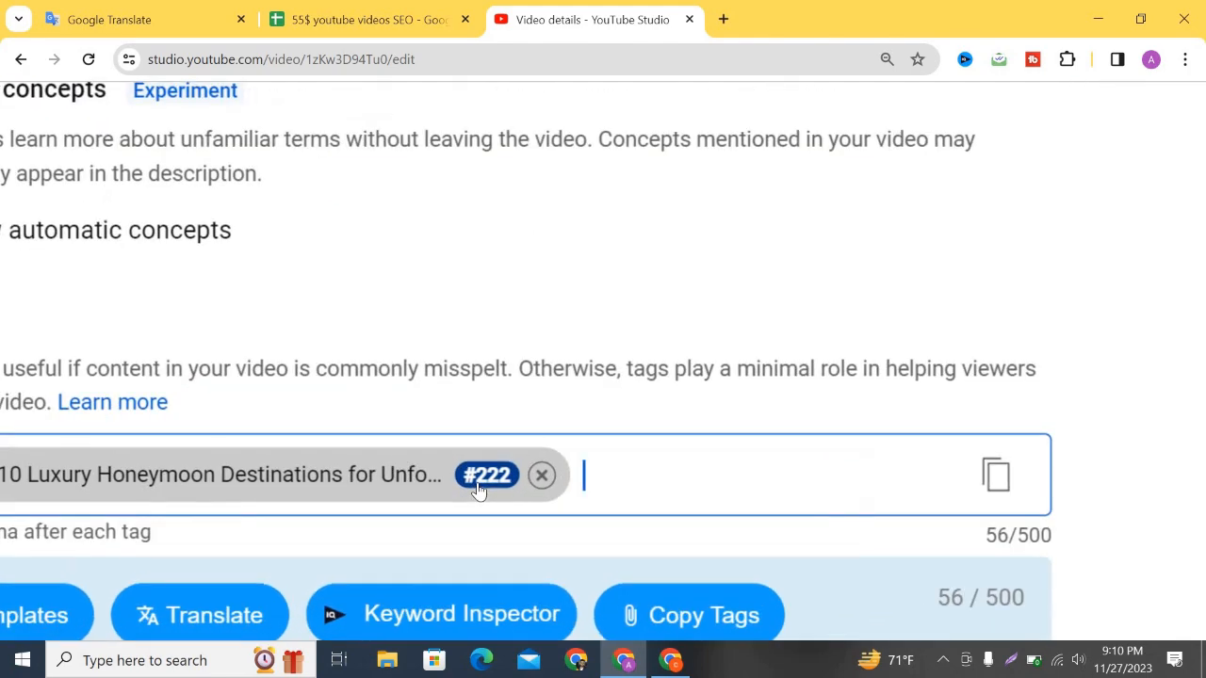
Select the title wording after 'Escape to Paradise:'.
scroll(566, 477, up, 15)
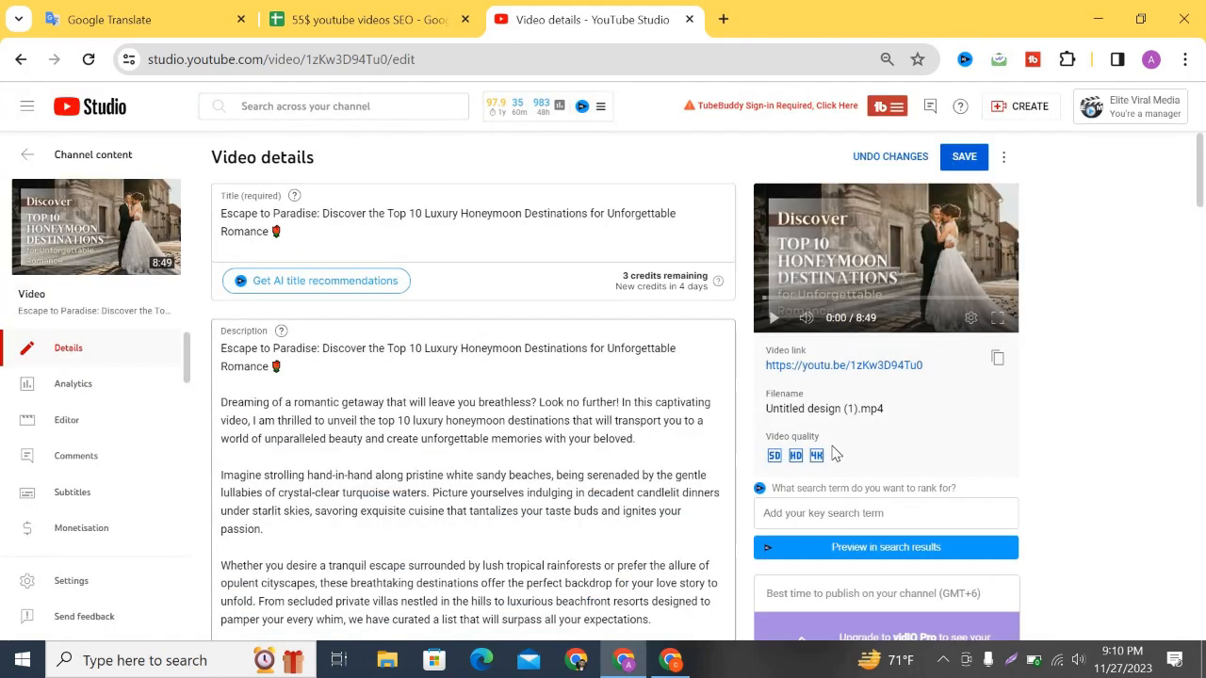
scroll(836, 455, down, 15)
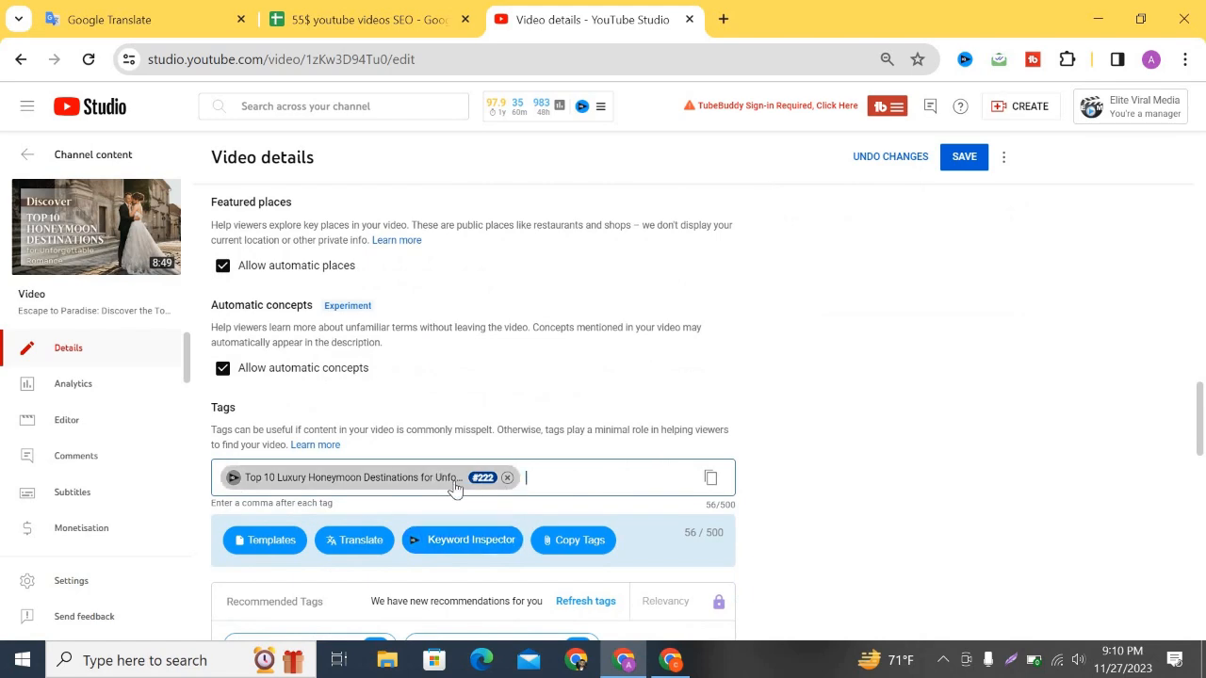
scroll(498, 364, up, 15)
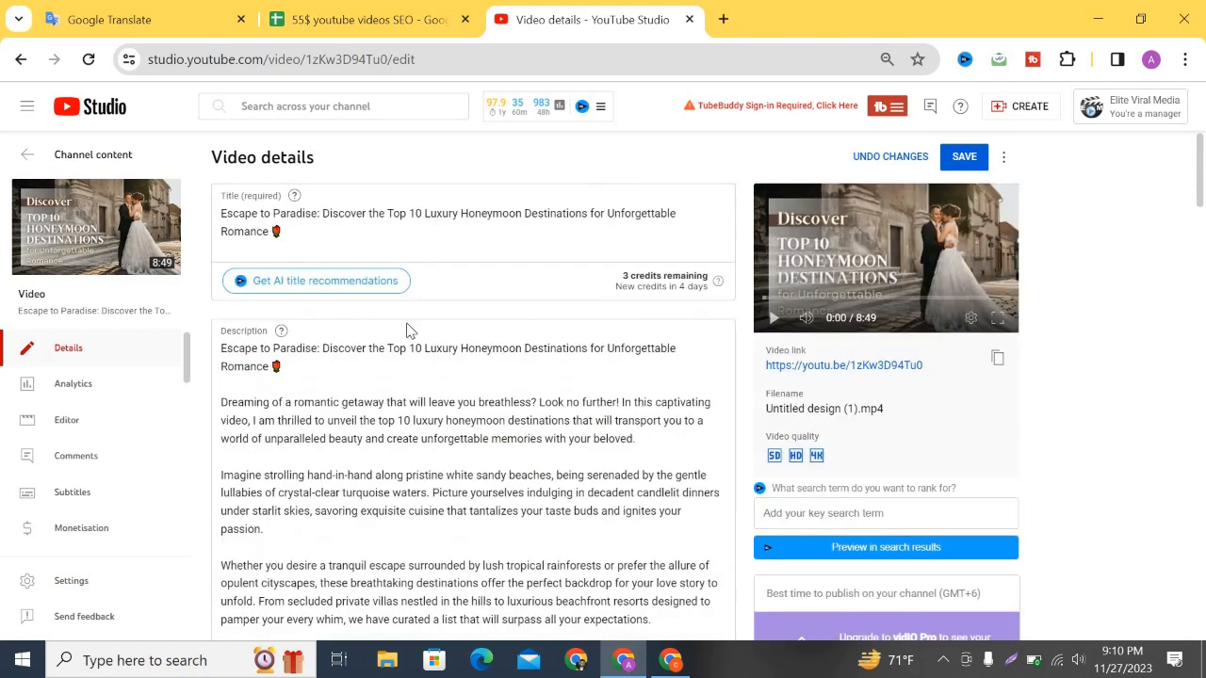
scroll(393, 254, up, 5)
scroll(462, 263, up, 1)
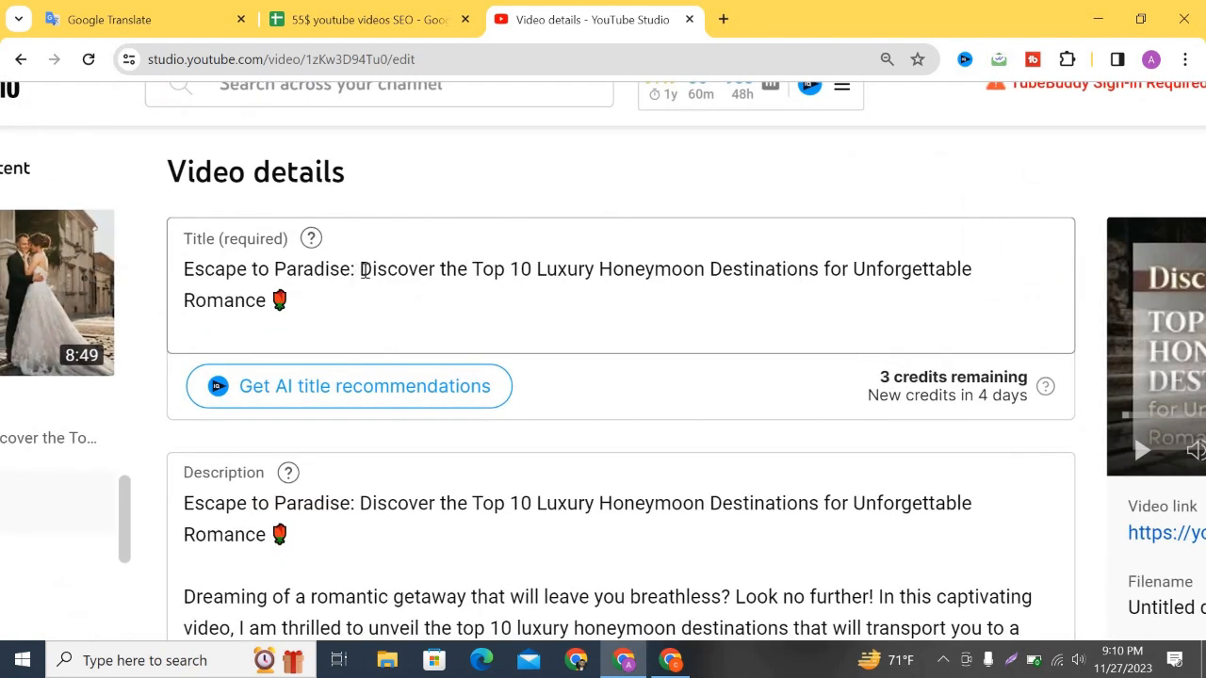
drag(360, 269, 391, 306)
key(ctrl+c)
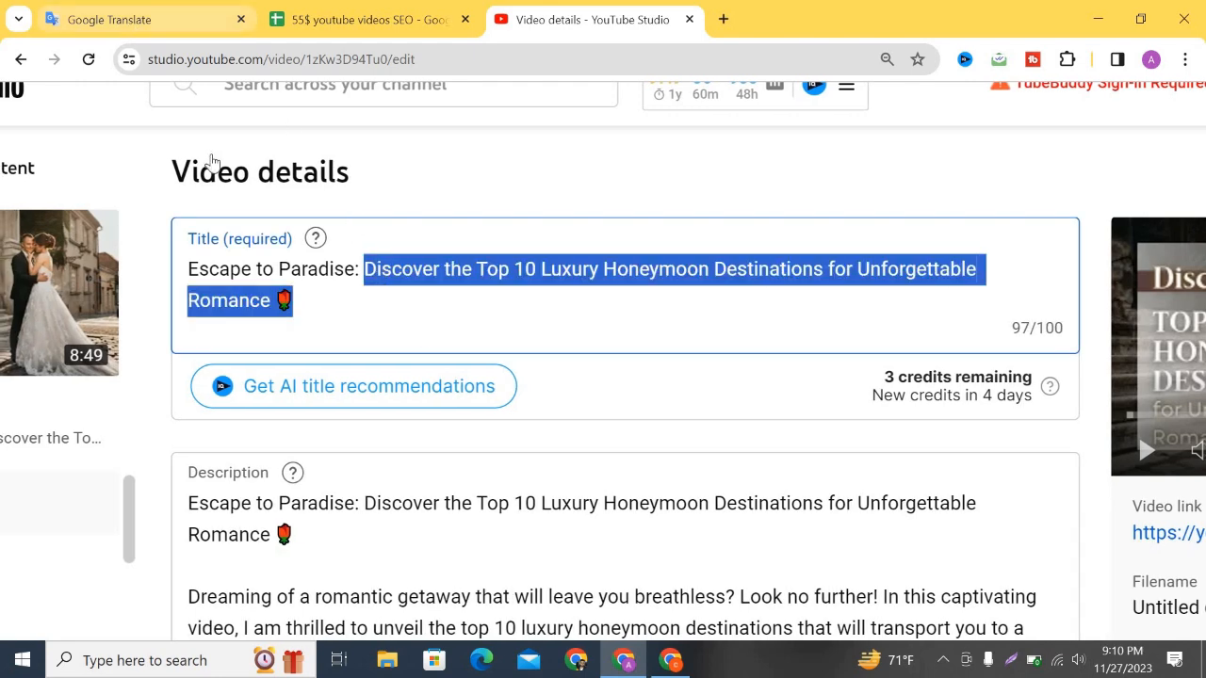
In Google Translate, replace the old hashtag lines with the pasted title wording.
click(139, 21)
scroll(84, 294, up, 1)
drag(43, 270, 394, 615)
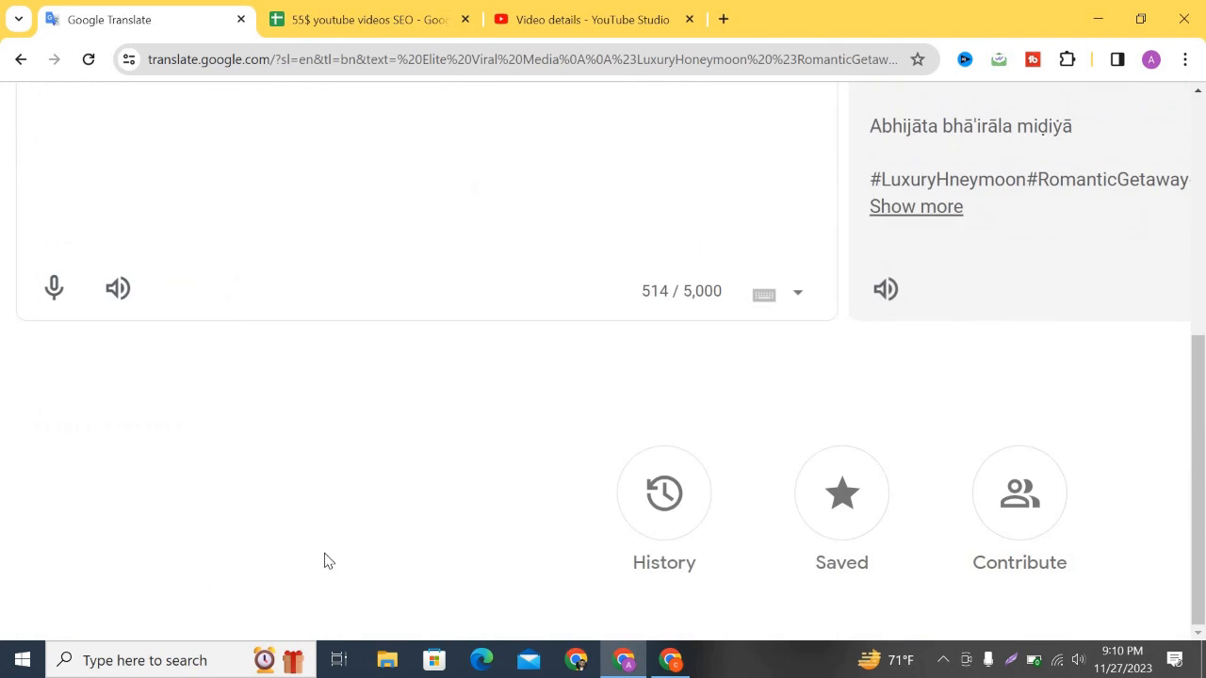
key(BackSpace)
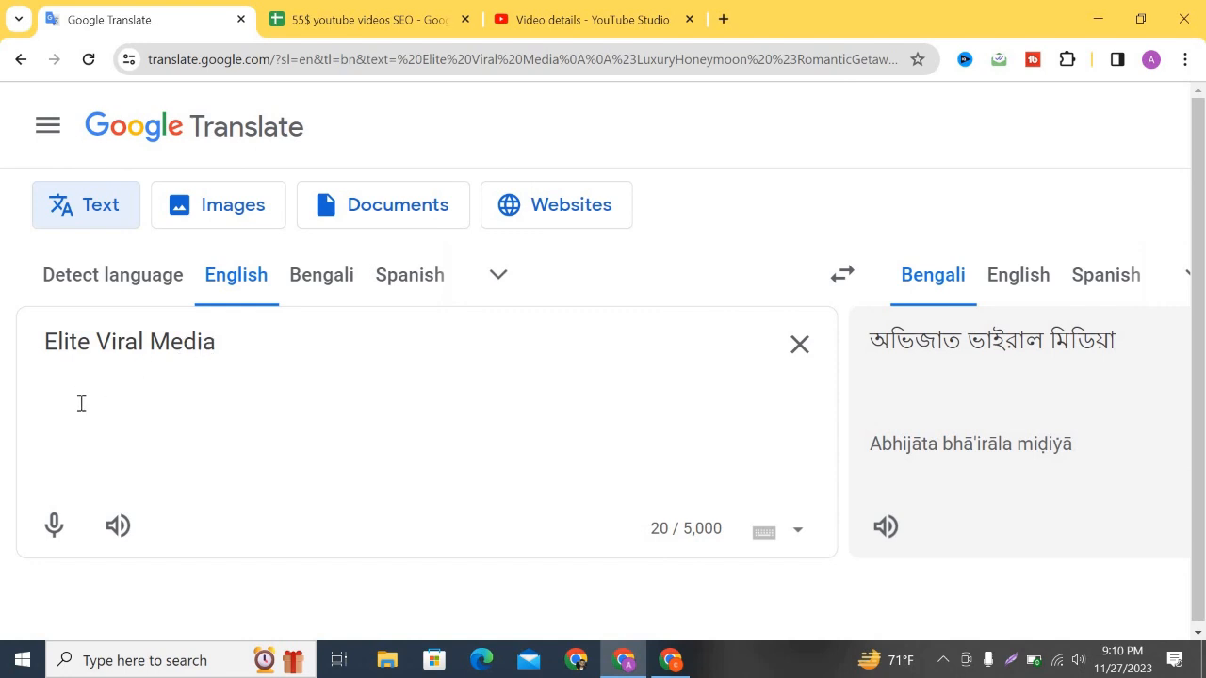
key(ctrl+v)
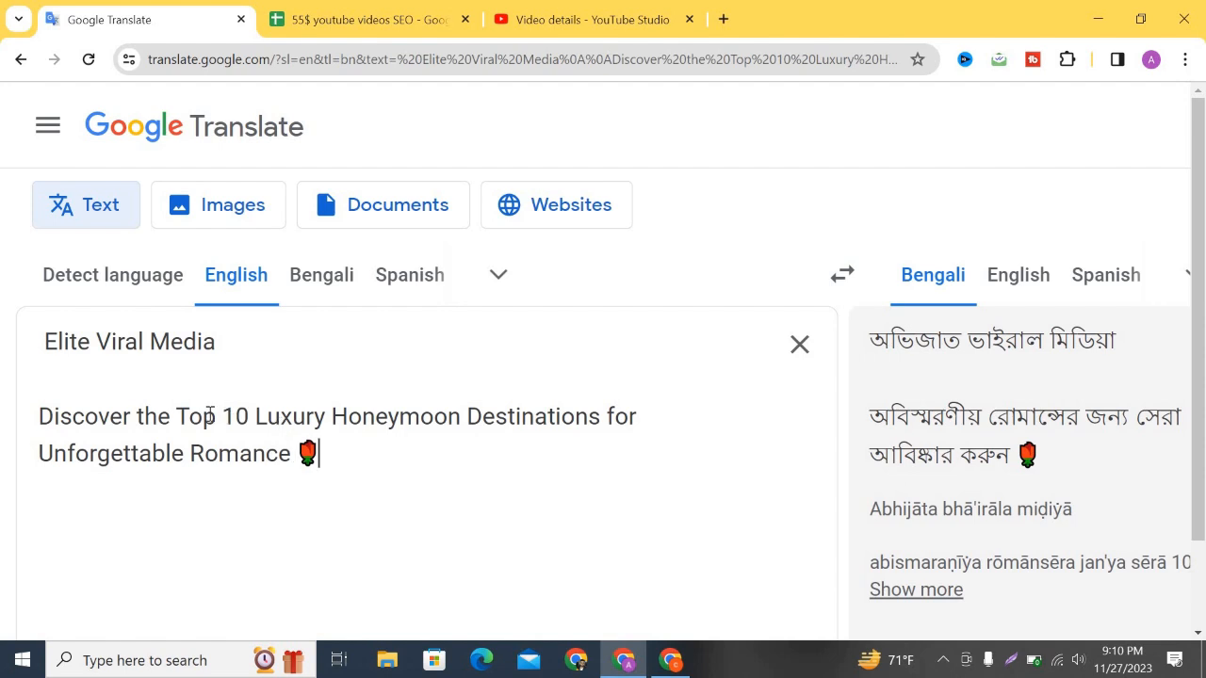
Build the line '10 Luxury Honeymoon Elite Viral Media' at the top and select it.
drag(222, 417, 603, 417)
key(ctrl+c)
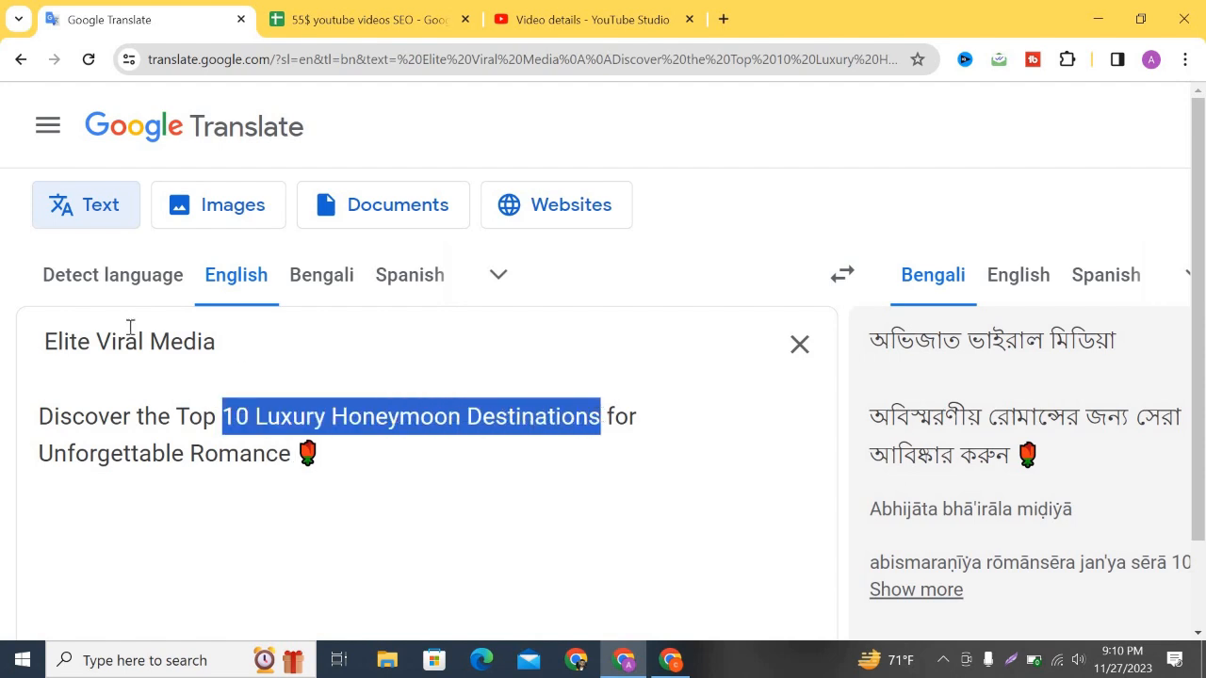
click(46, 341)
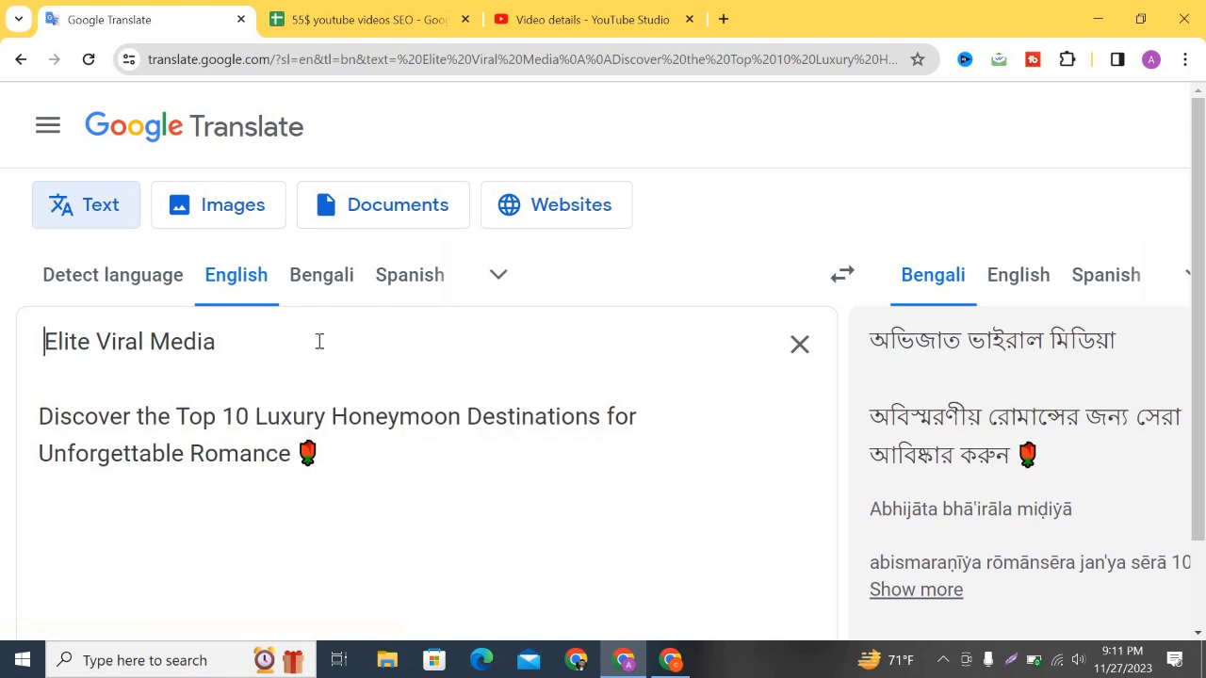
key(ctrl+v)
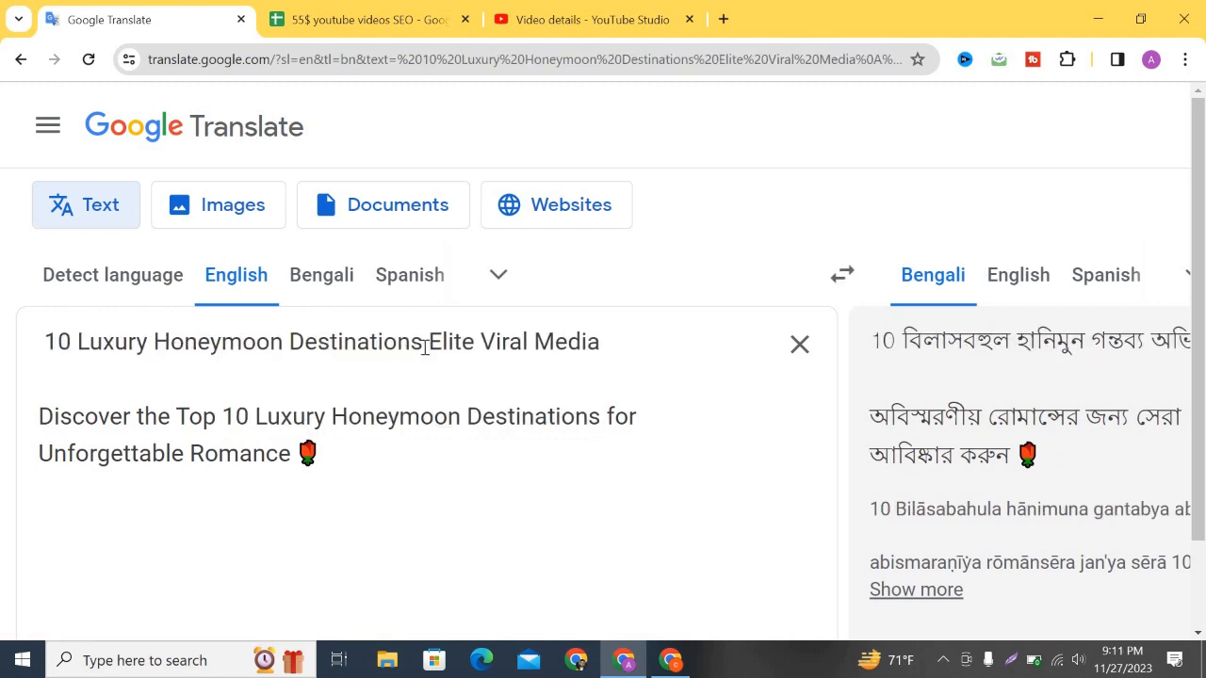
key(shift+Left)
key(shift+Left)
key(shift+Left)
key(shift+Left)
key(shift+Left)
key(shift+Left)
key(shift+Left)
key(shift+Left)
key(shift+Left)
key(shift+Left)
key(shift+Left)
key(shift+Left)
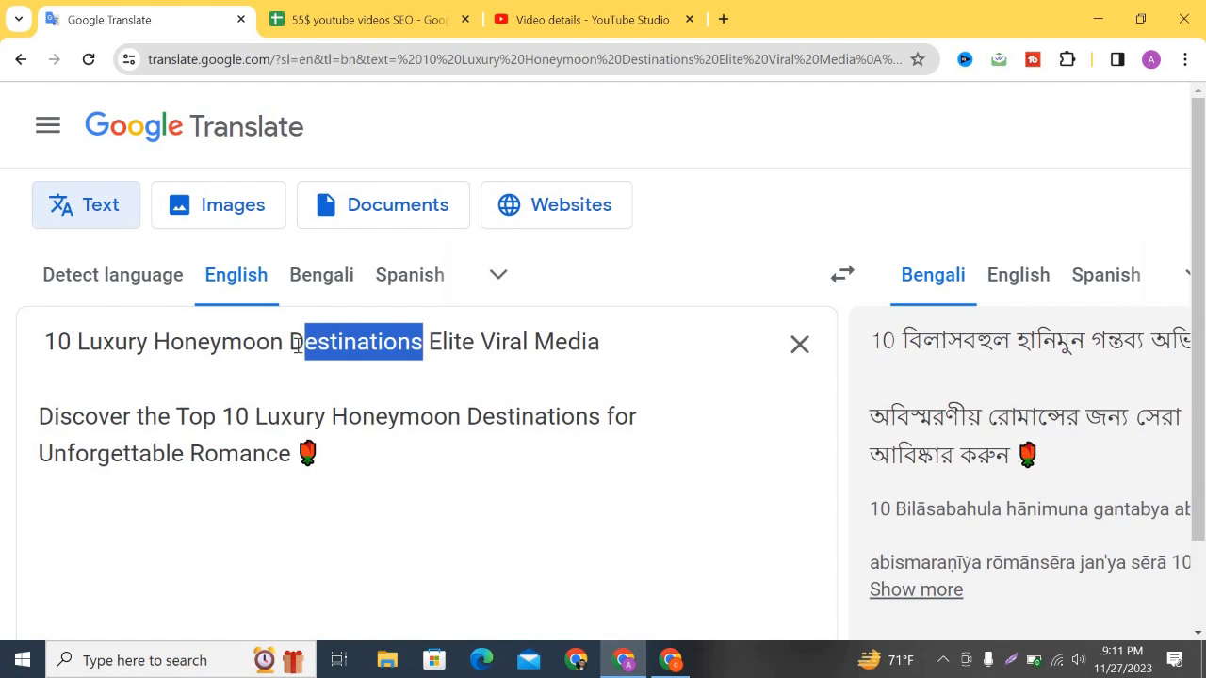
key(BackSpace)
drag(461, 347, 46, 345)
key(ctrl+c)
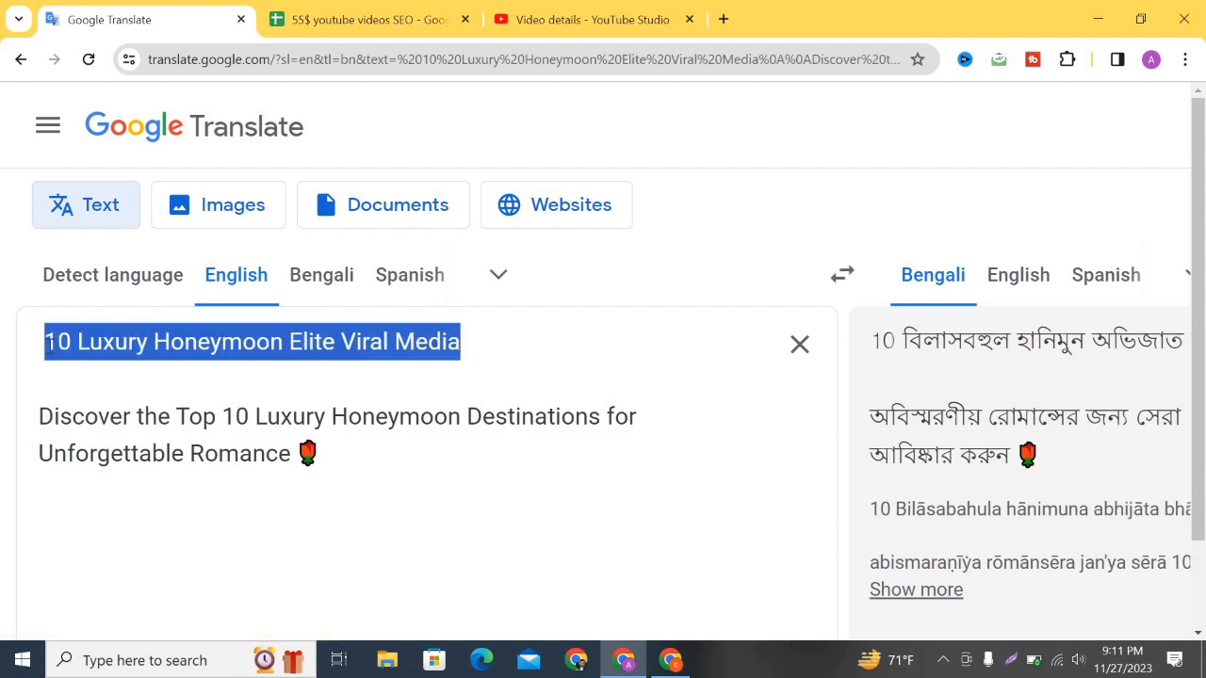
Add '10 Luxury Honeymoon Elite Viral Media' as a tag and pick its keyword, reaching 136/500 characters.
click(584, 19)
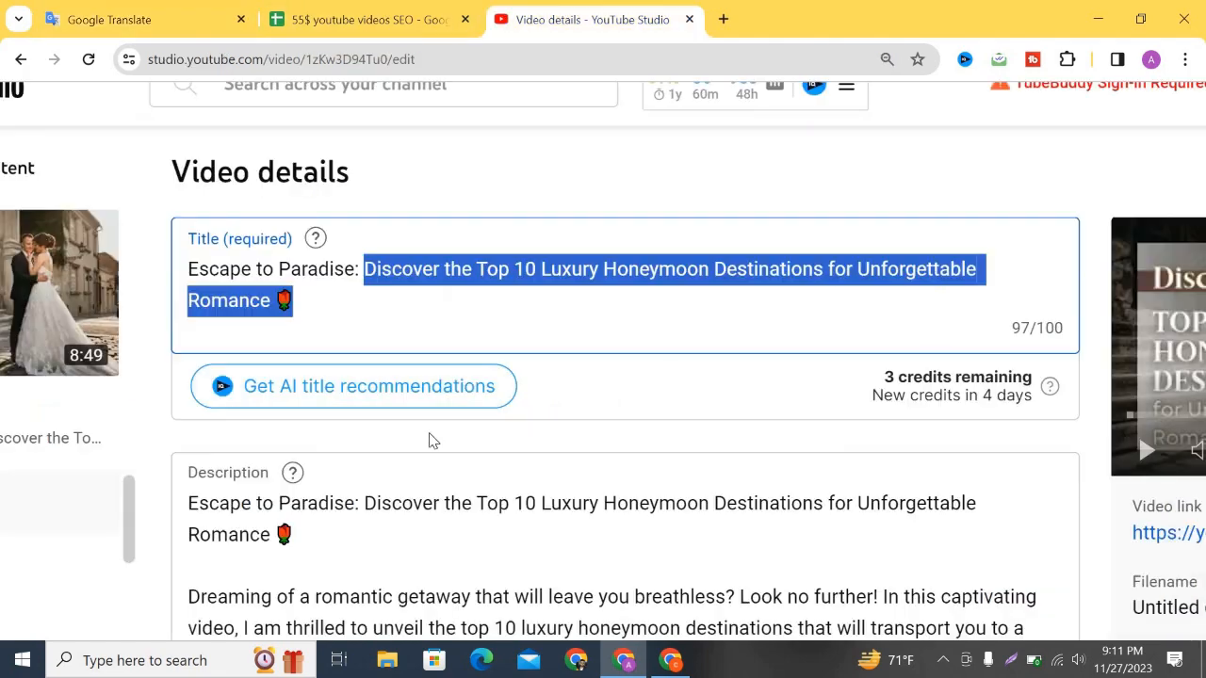
scroll(910, 346, down, 20)
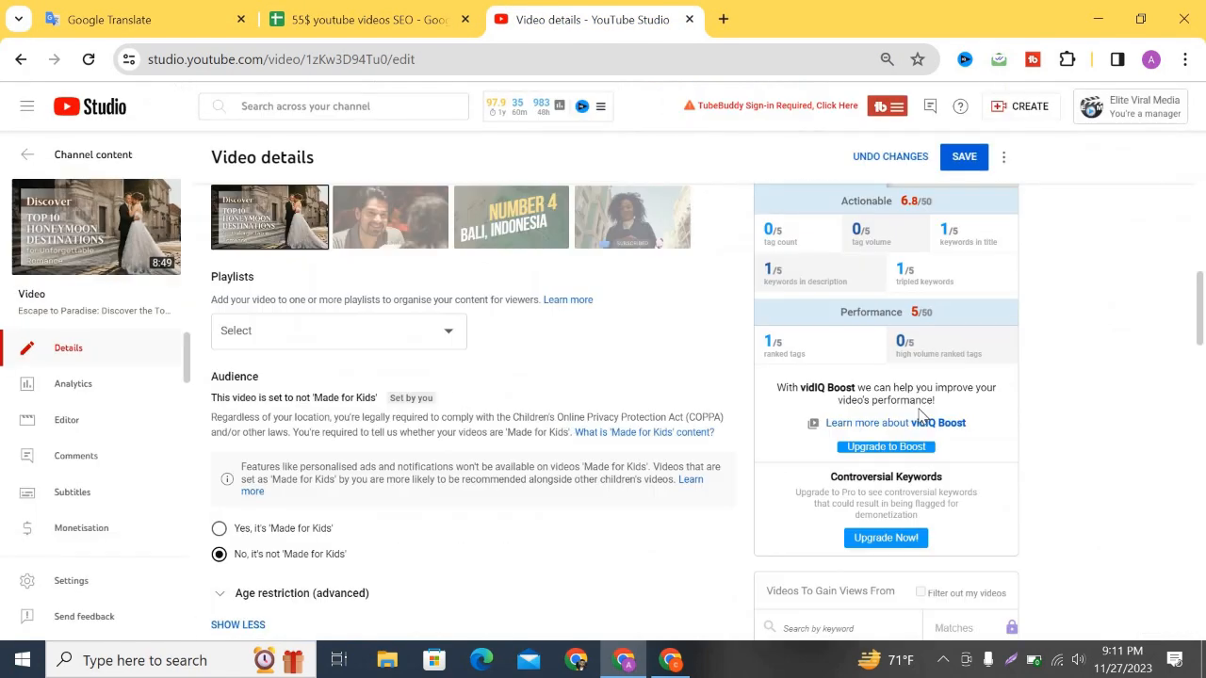
click(578, 350)
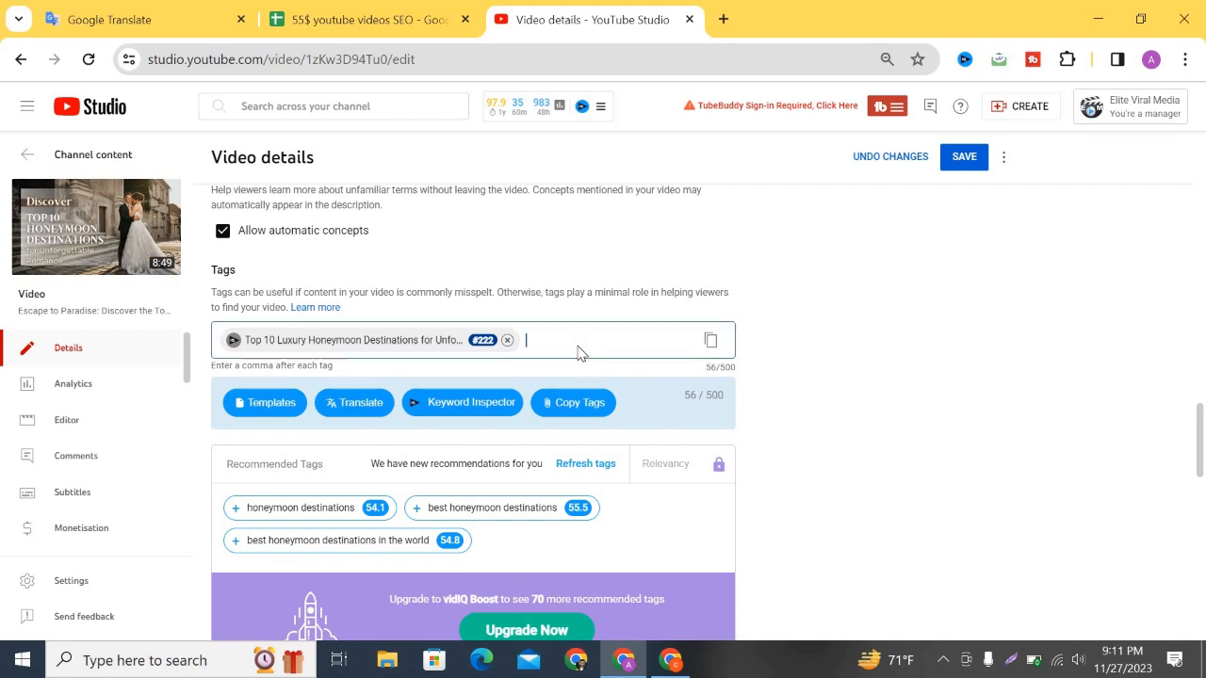
key(ctrl+v)
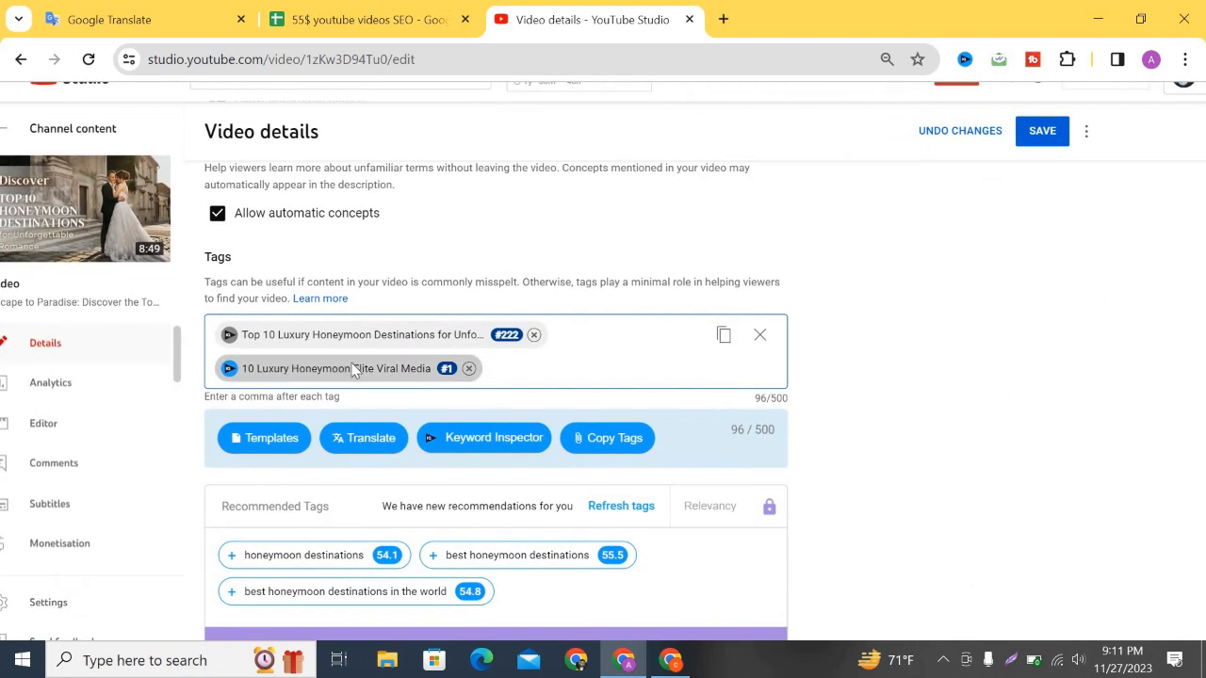
click(356, 371)
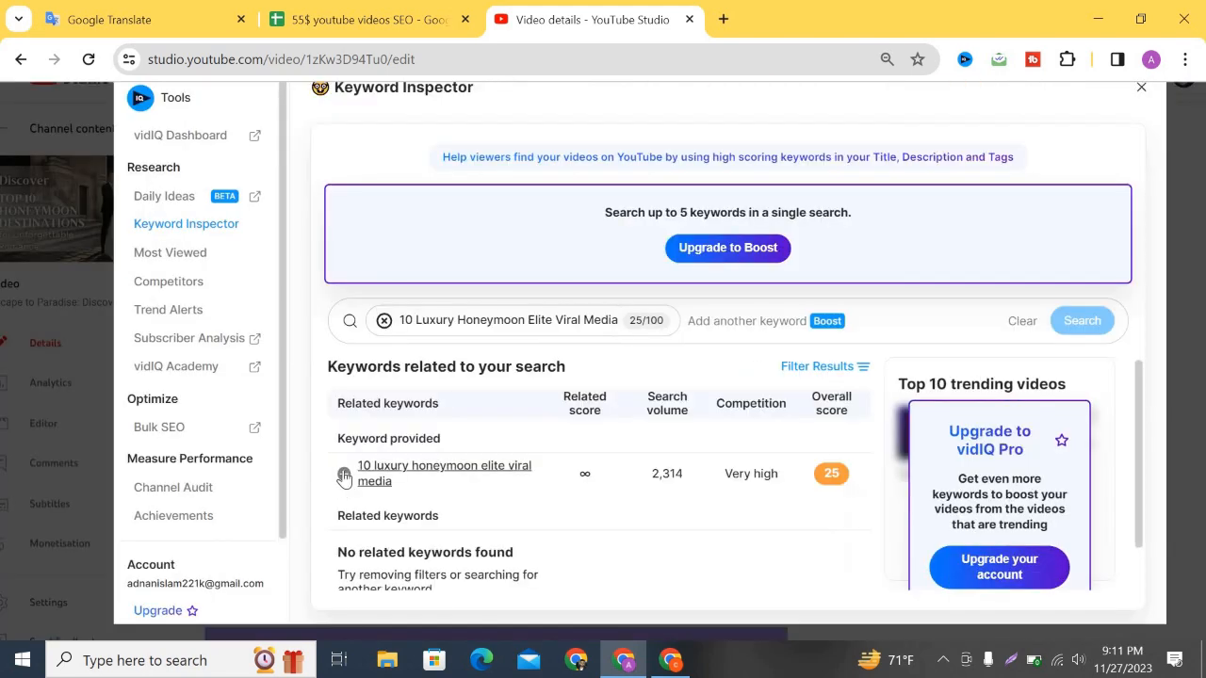
click(344, 474)
scroll(344, 473, down, 1)
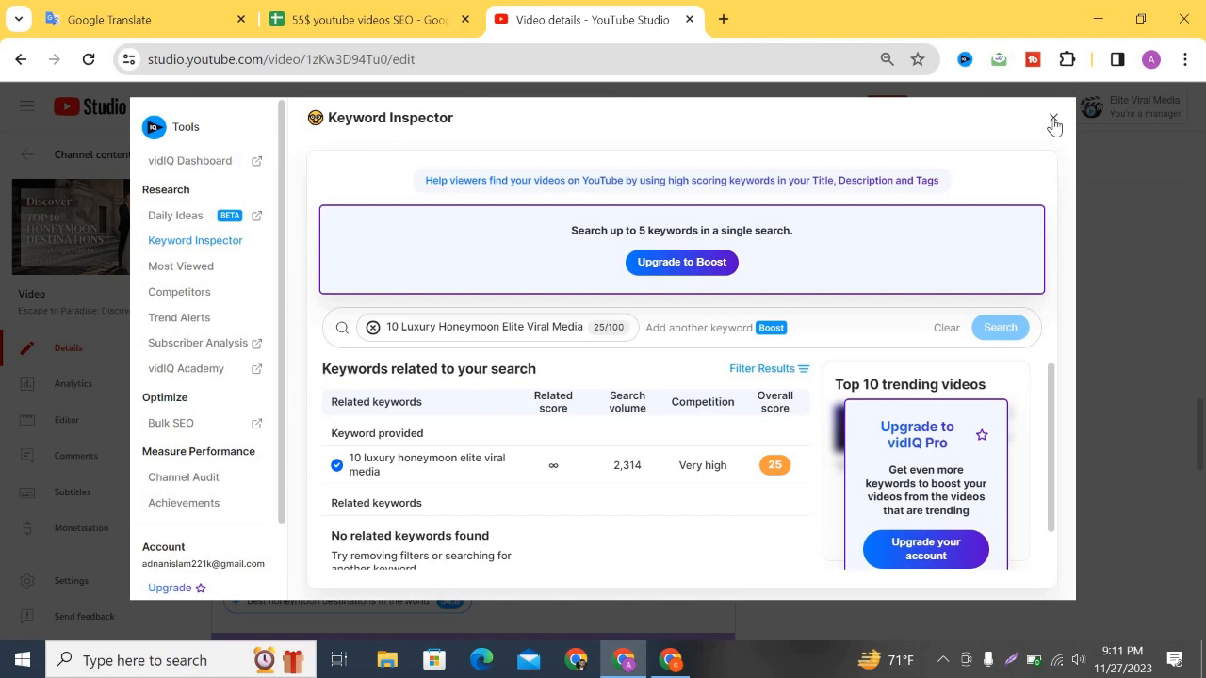
scroll(474, 399, up, 2)
scroll(493, 396, down, 2)
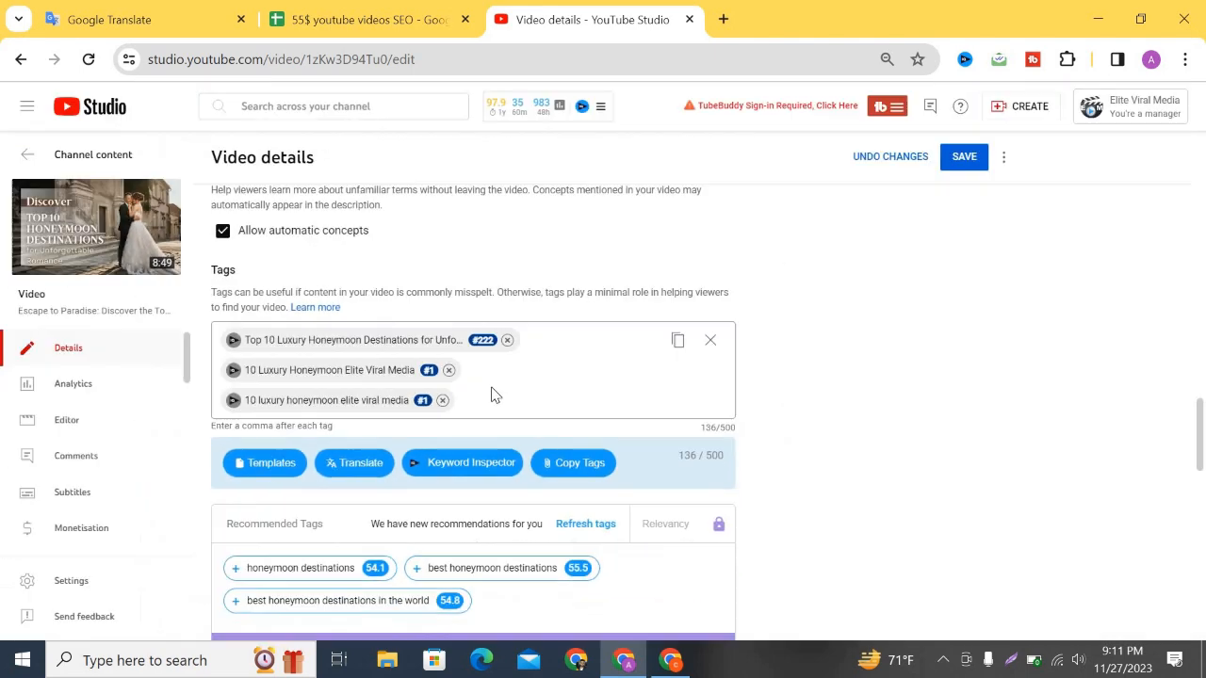
Add the vidIQ recommended tags 'honeymoon destinations' and 'best honeymoon destinations', reaching 191/500 characters.
scroll(291, 445, down, 3)
scroll(290, 426, up, 2)
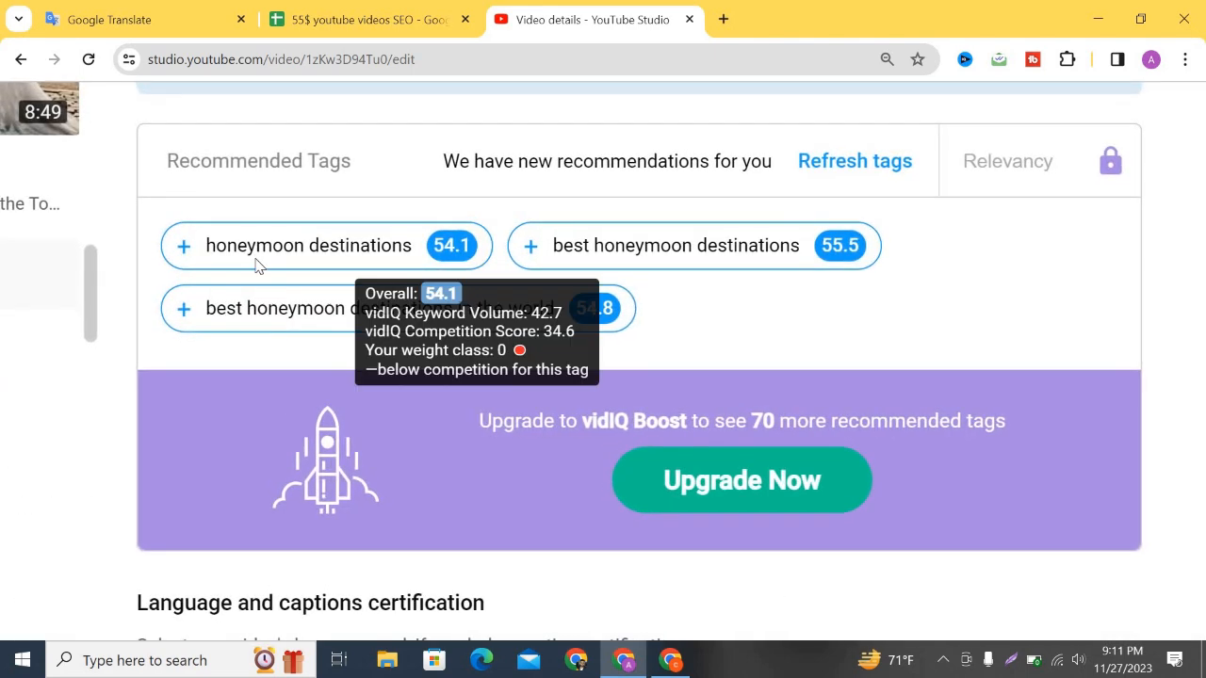
click(202, 253)
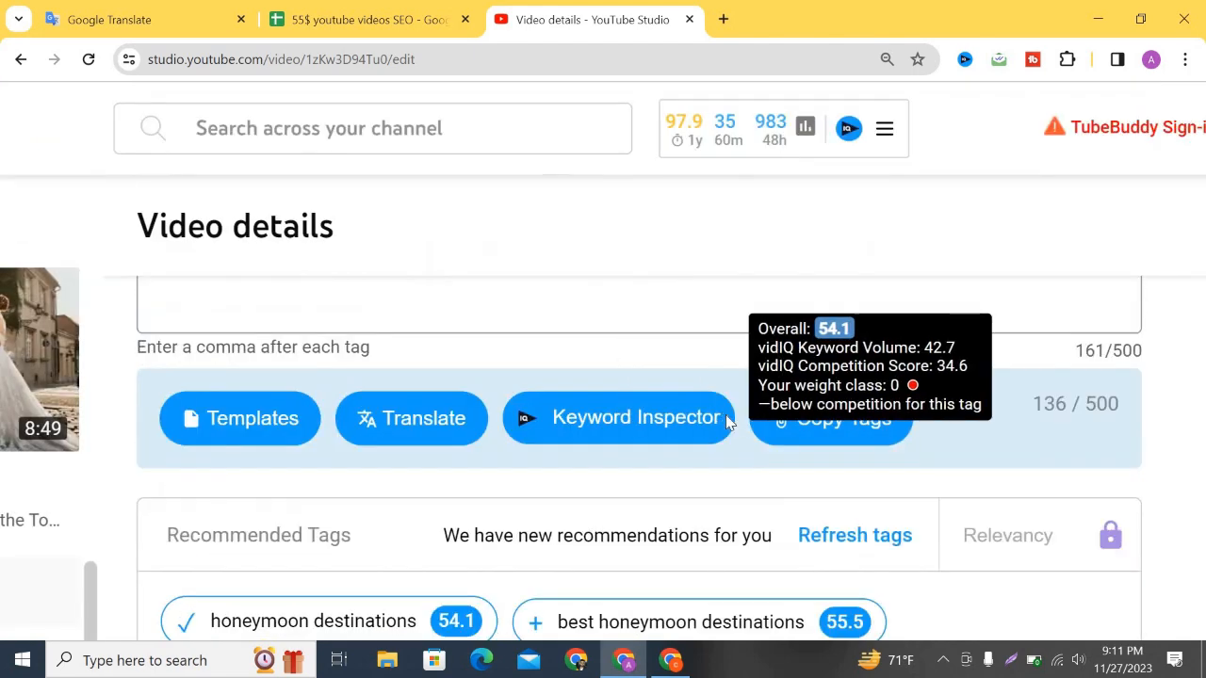
scroll(450, 458, down, 6)
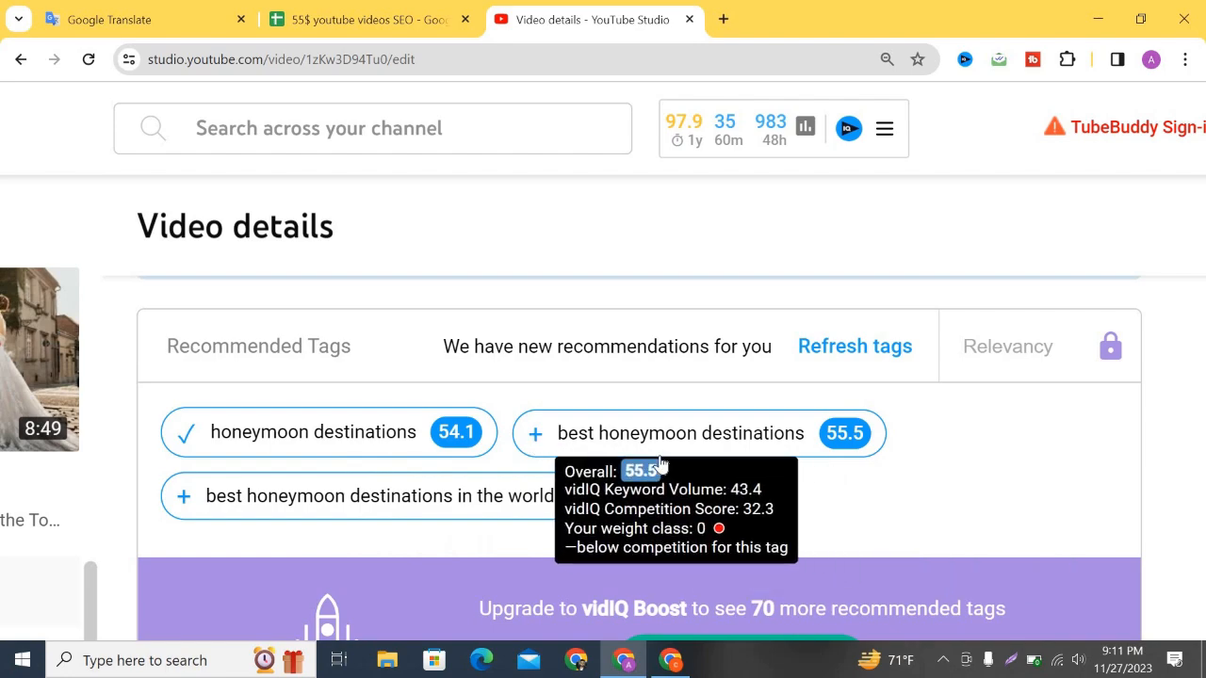
click(533, 434)
scroll(716, 490, down, 3)
scroll(751, 380, up, 7)
scroll(751, 380, down, 2)
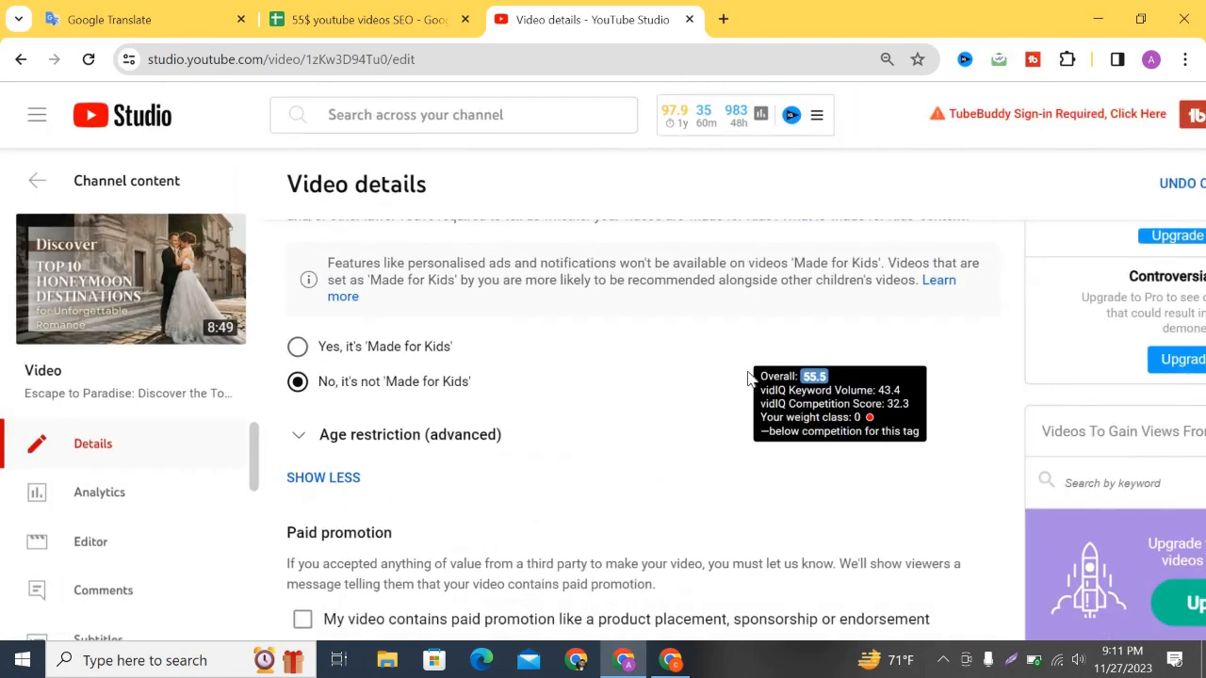
scroll(761, 384, up, 4)
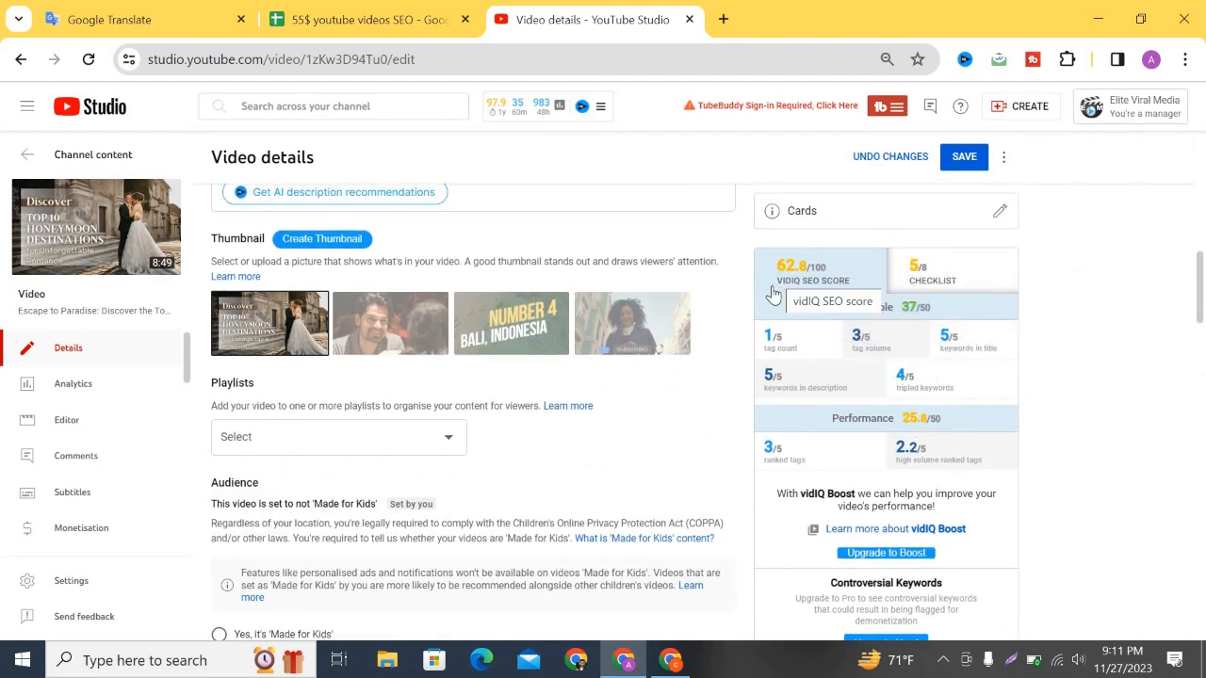
scroll(443, 350, down, 10)
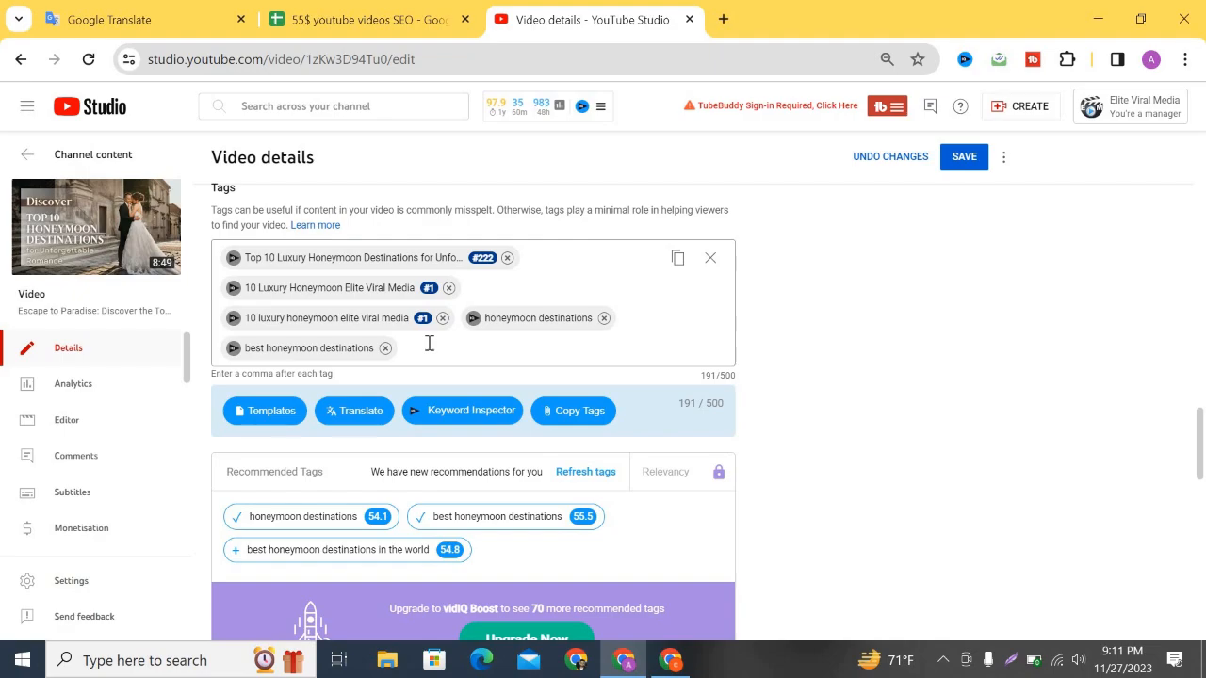
scroll(429, 344, up, 15)
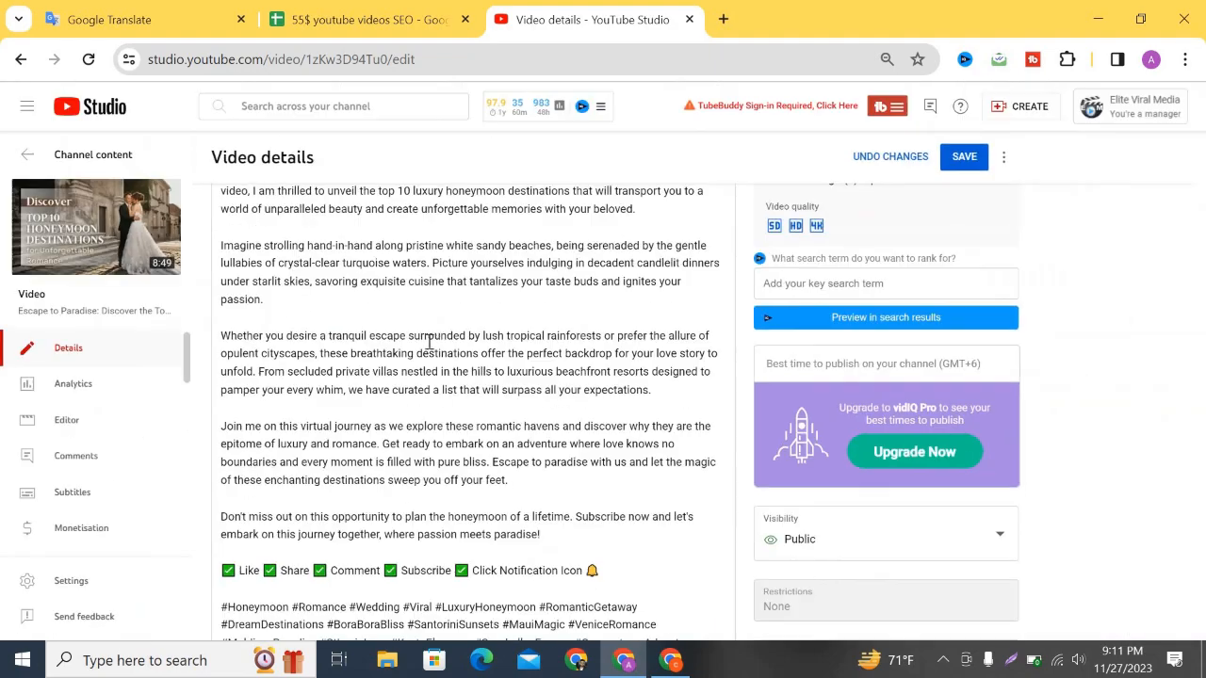
Copy 'Luxury' from the title and add it as a tag.
scroll(428, 344, up, 3)
click(424, 214)
scroll(431, 220, up, 3)
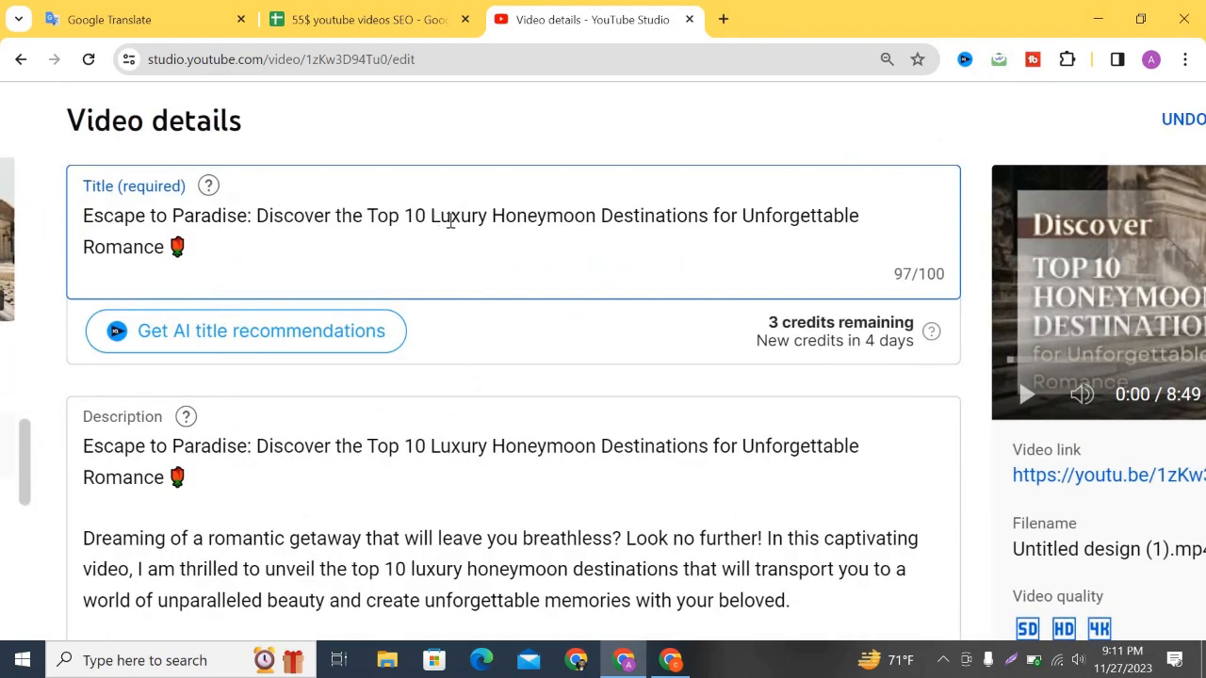
shift+click(480, 220)
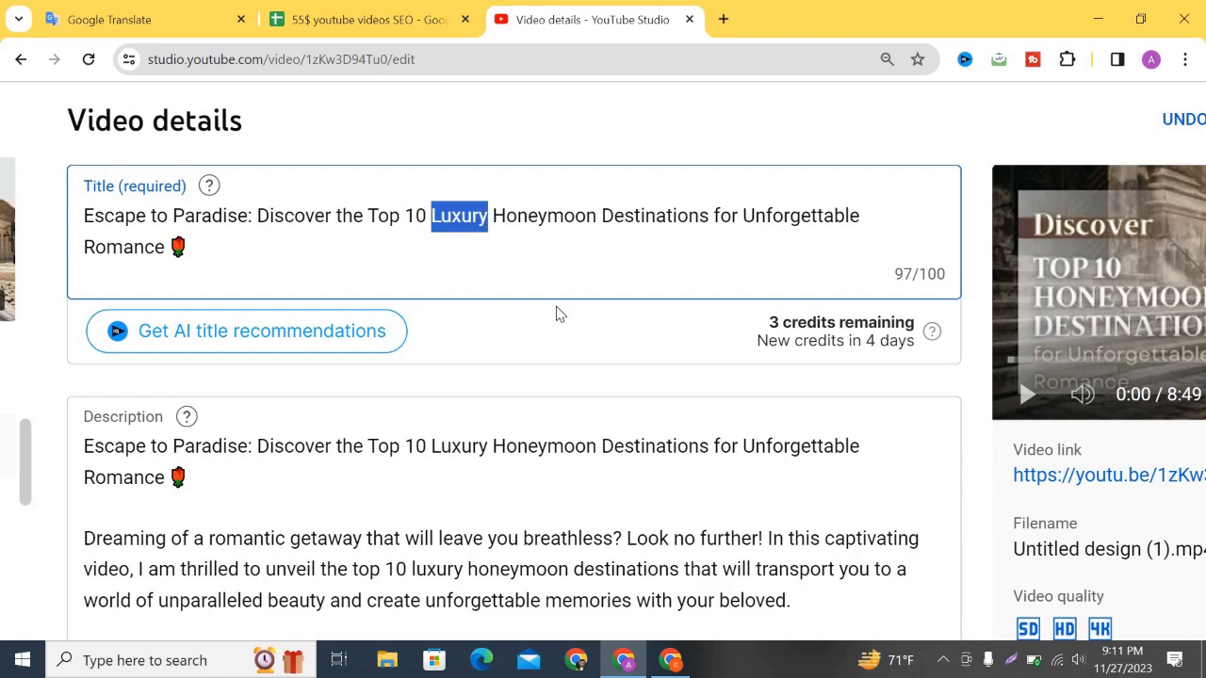
scroll(560, 317, down, 3)
scroll(916, 366, down, 15)
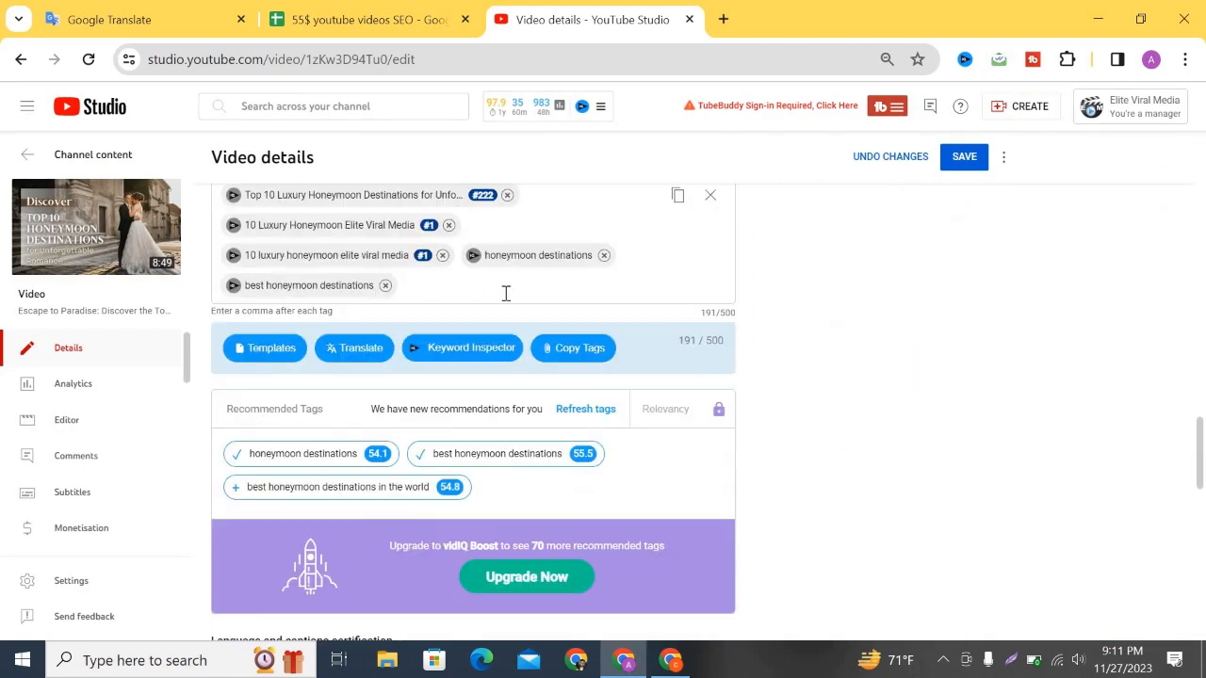
click(456, 292)
text(Luxury)
Copy 'Honeymoon' from the title and add it as a separate tag.
scroll(565, 294, up, 12)
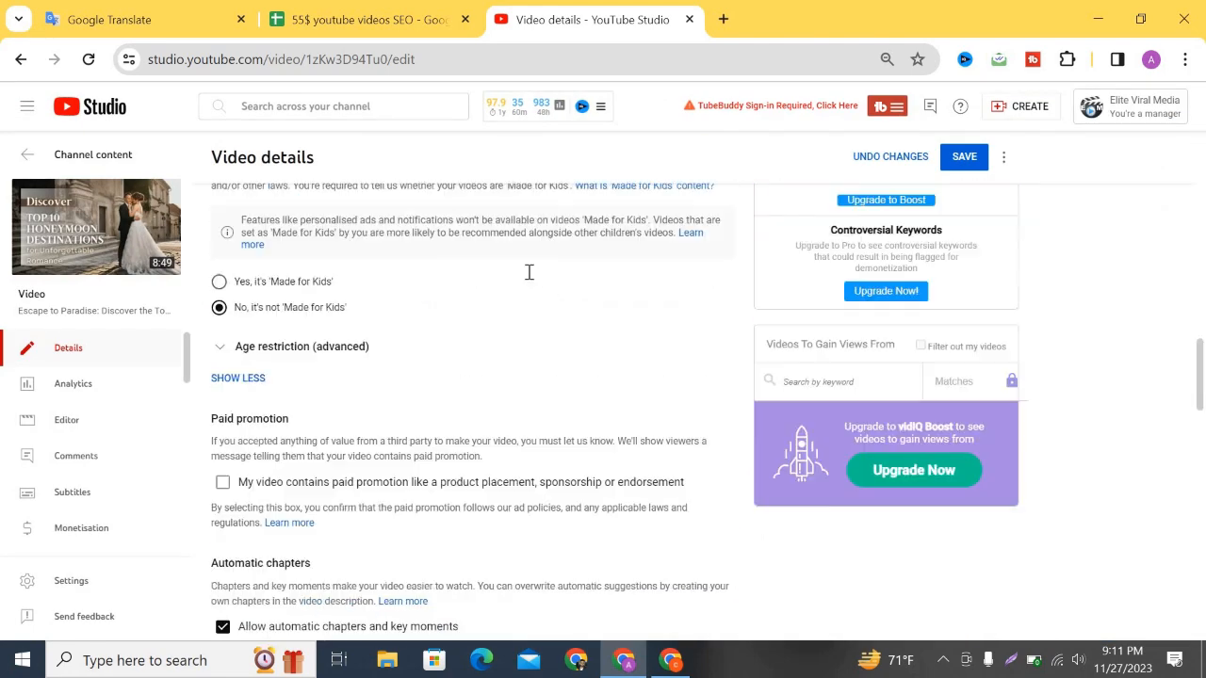
scroll(482, 264, up, 5)
drag(459, 195, 551, 195)
key(ctrl+c)
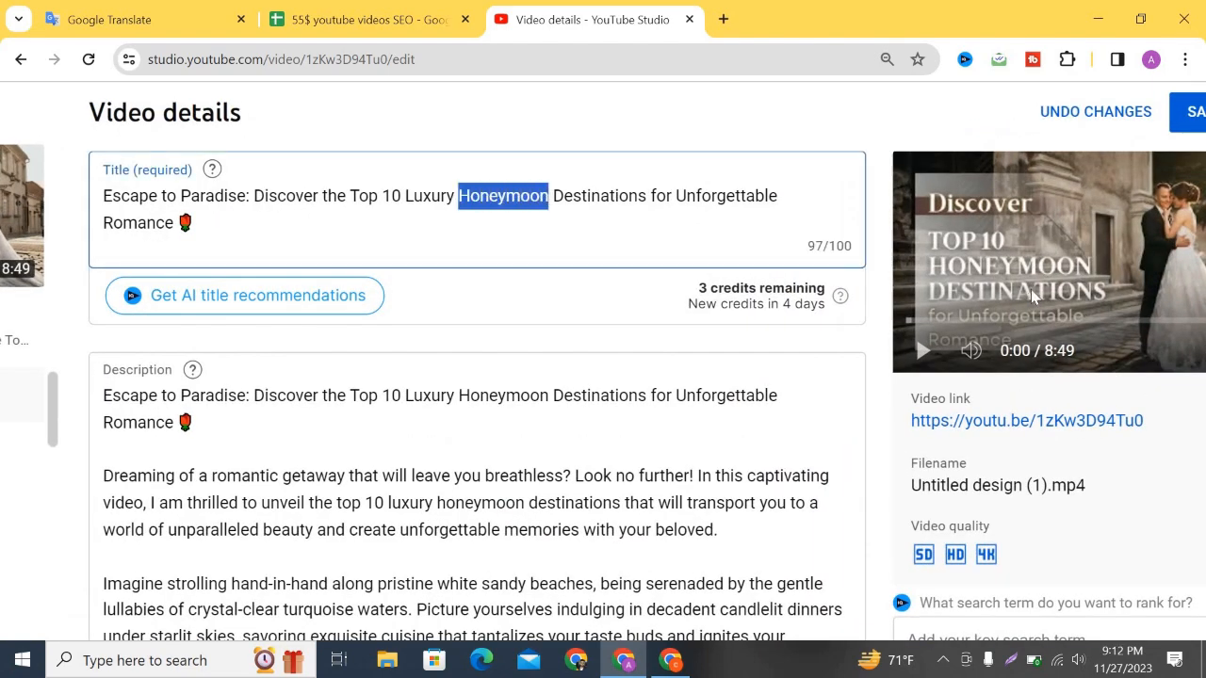
scroll(788, 384, down, 15)
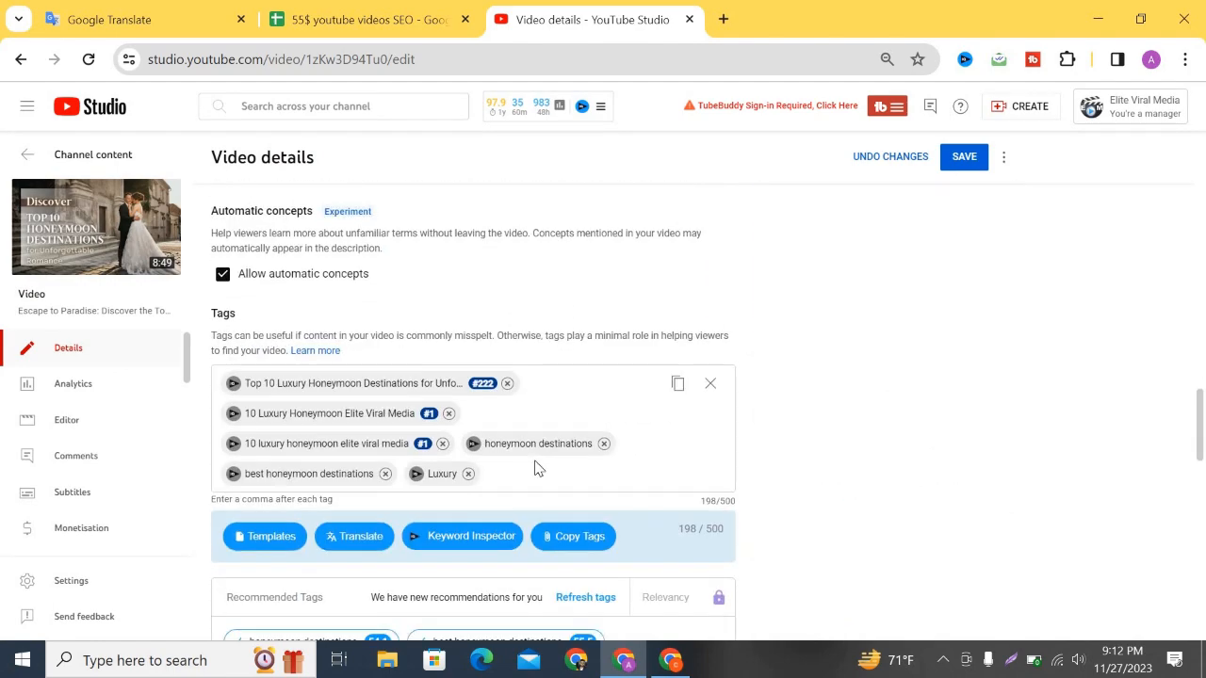
click(535, 463)
key(ctrl+v)
key(Return)
Copy 'Destinations' from the title and add it as a tag, reaching 221/500 characters.
scroll(560, 274, up, 15)
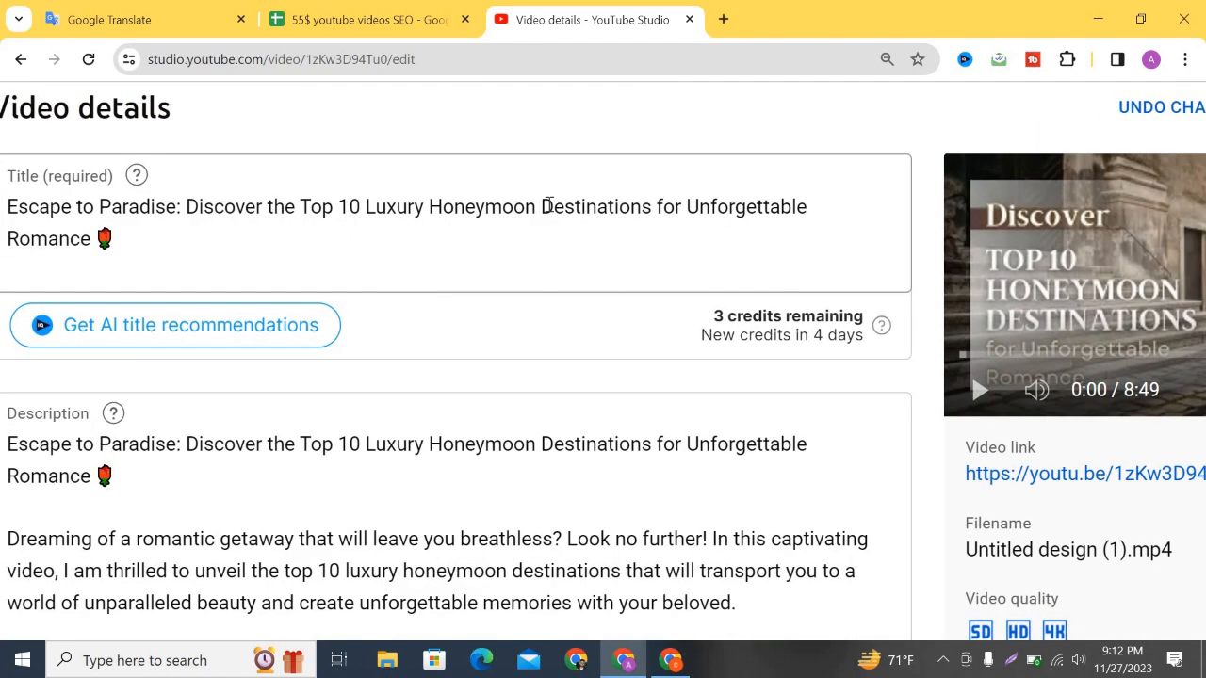
drag(525, 210, 652, 199)
key(ctrl+c)
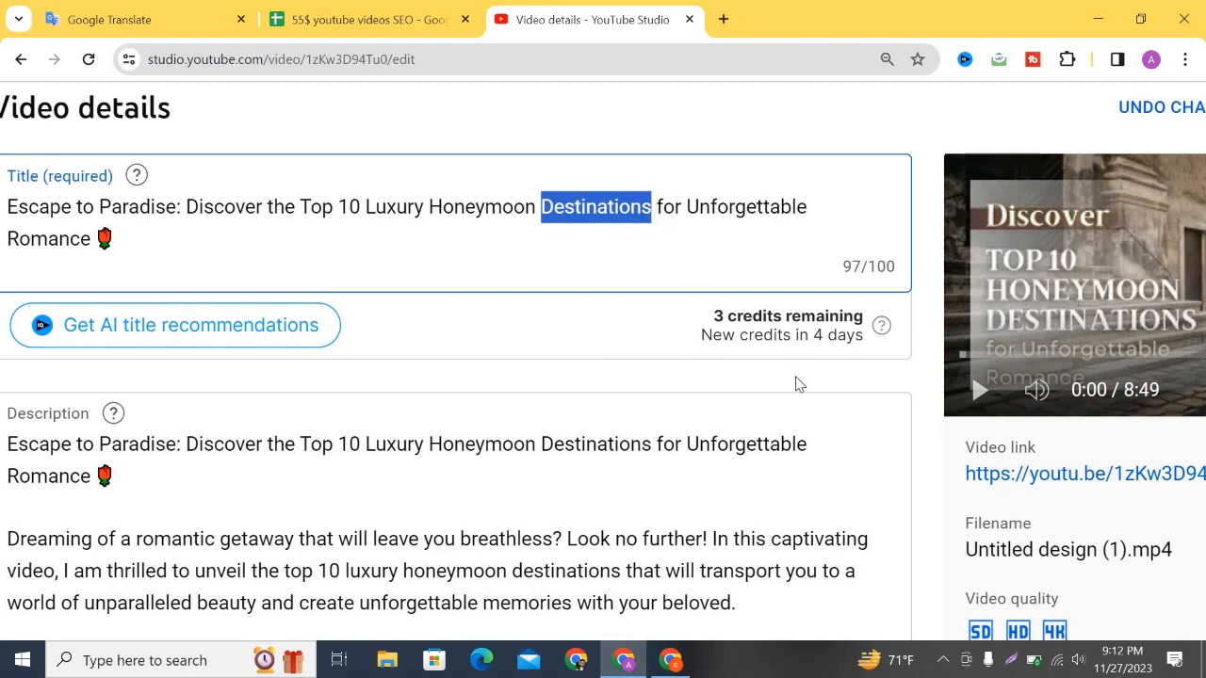
scroll(814, 391, down, 5)
scroll(808, 391, down, 15)
click(606, 286)
key(ctrl+v)
scroll(562, 394, up, 6)
scroll(761, 396, up, 3)
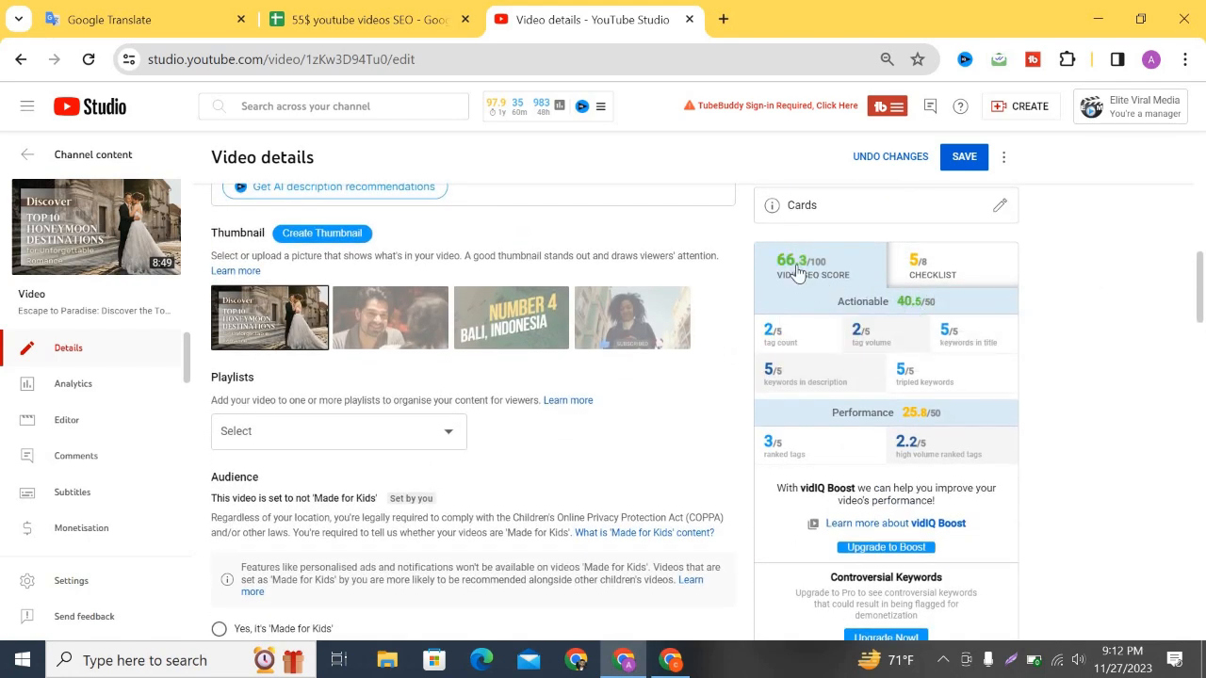
scroll(672, 485, down, 9)
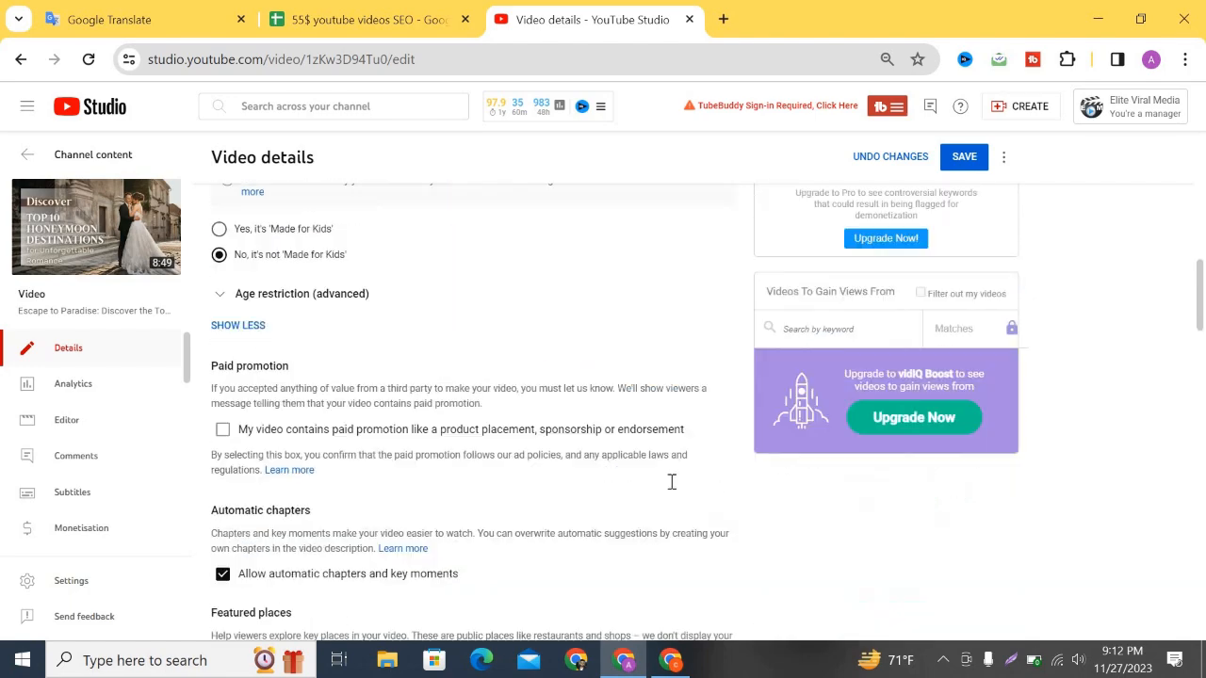
scroll(551, 414, up, 9)
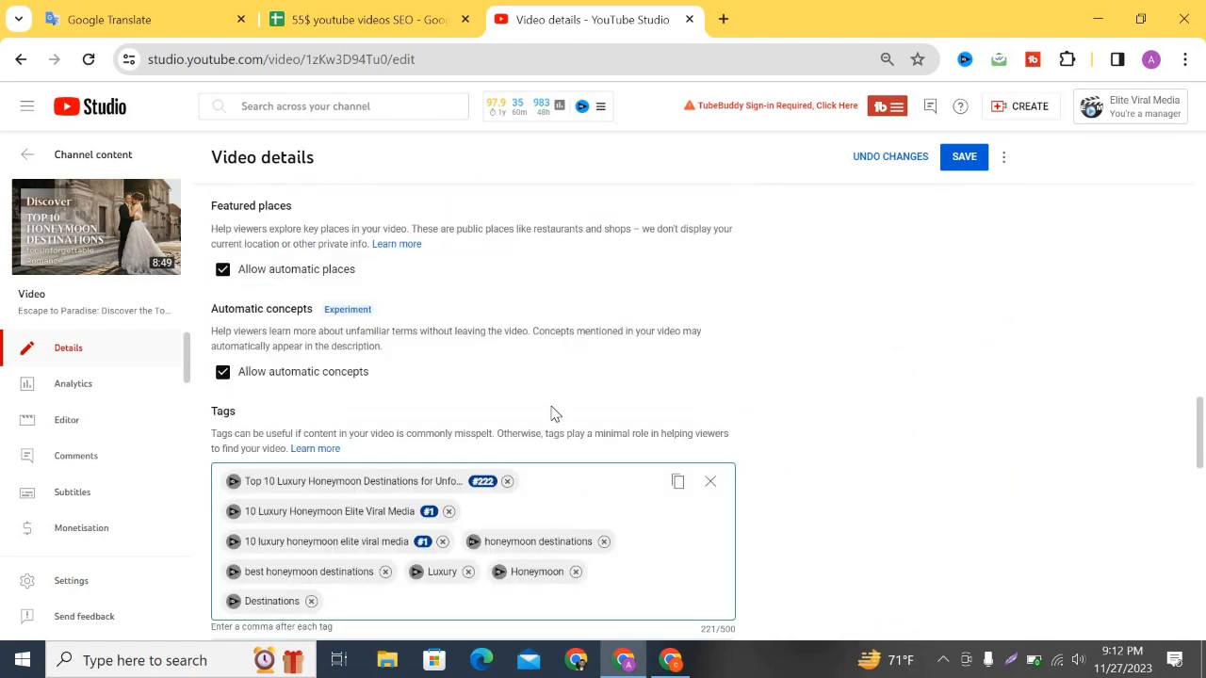
scroll(554, 419, up, 6)
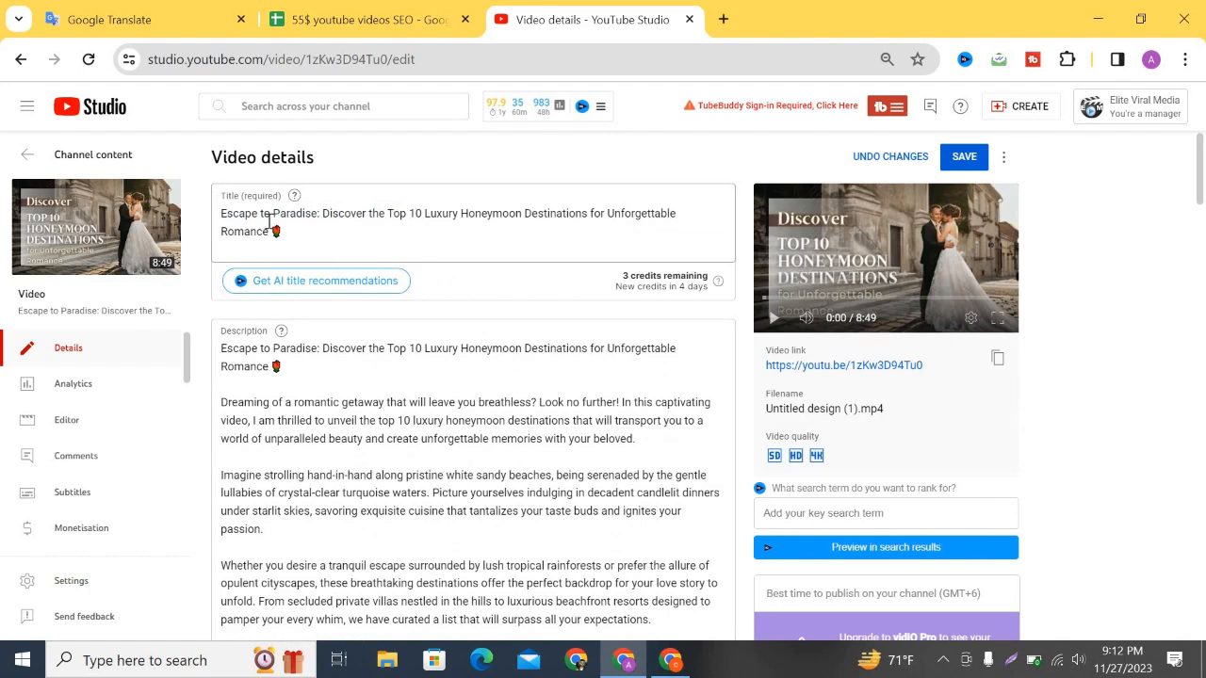
Add the title phrase 'Escape to Paradise: Discover the Top 10 Luxury' as a tag.
key(ctrl+plus)
key(ctrl+plus)
key(ctrl+plus)
scroll(197, 216, up, 1)
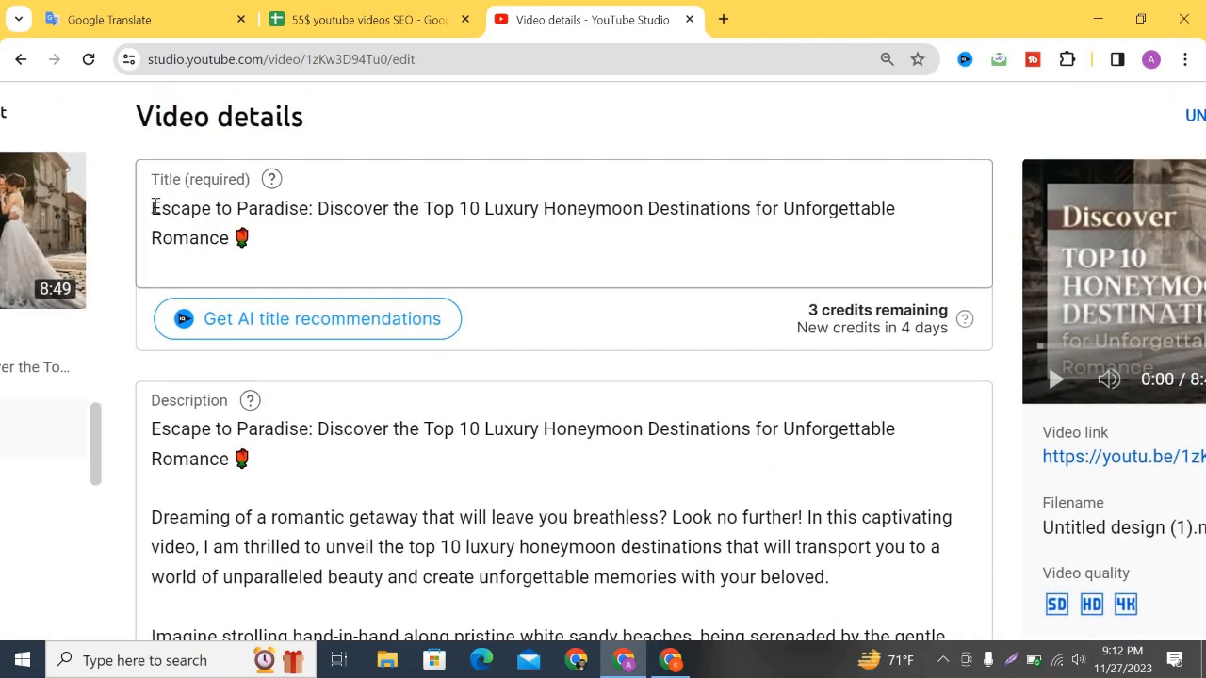
drag(151, 208, 387, 213)
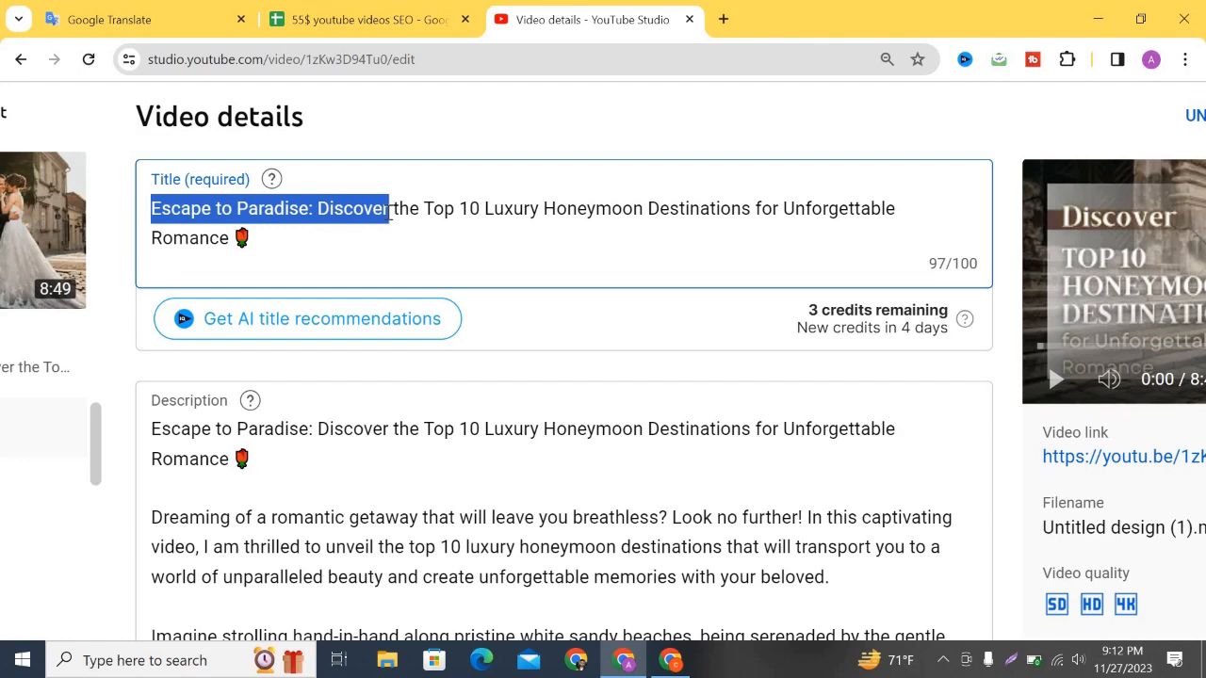
drag(516, 213, 545, 213)
key(ctrl+c)
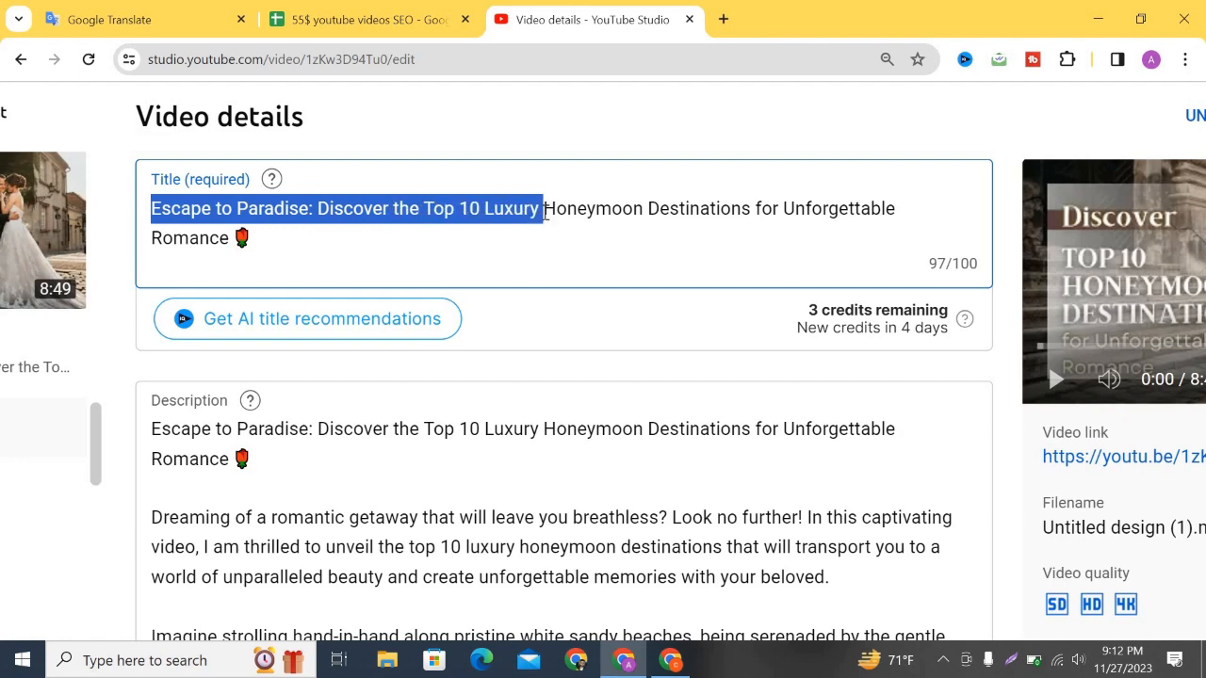
scroll(822, 308, down, 5)
scroll(820, 313, down, 15)
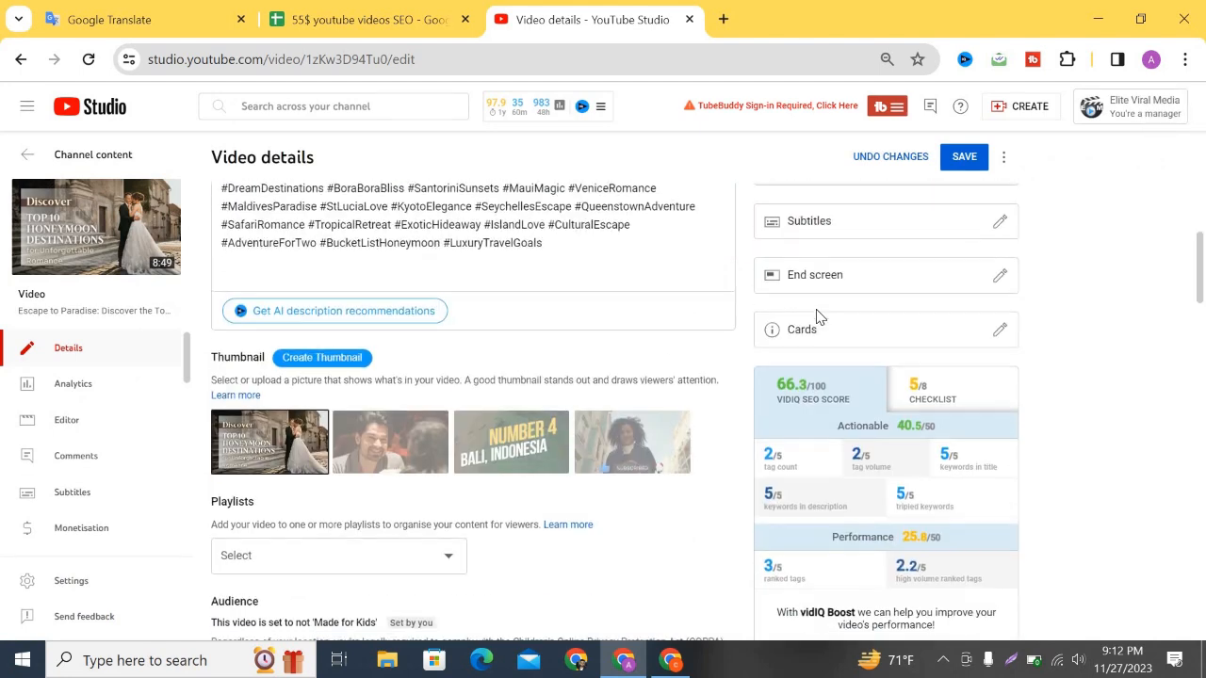
scroll(423, 433, down, 3)
click(616, 414)
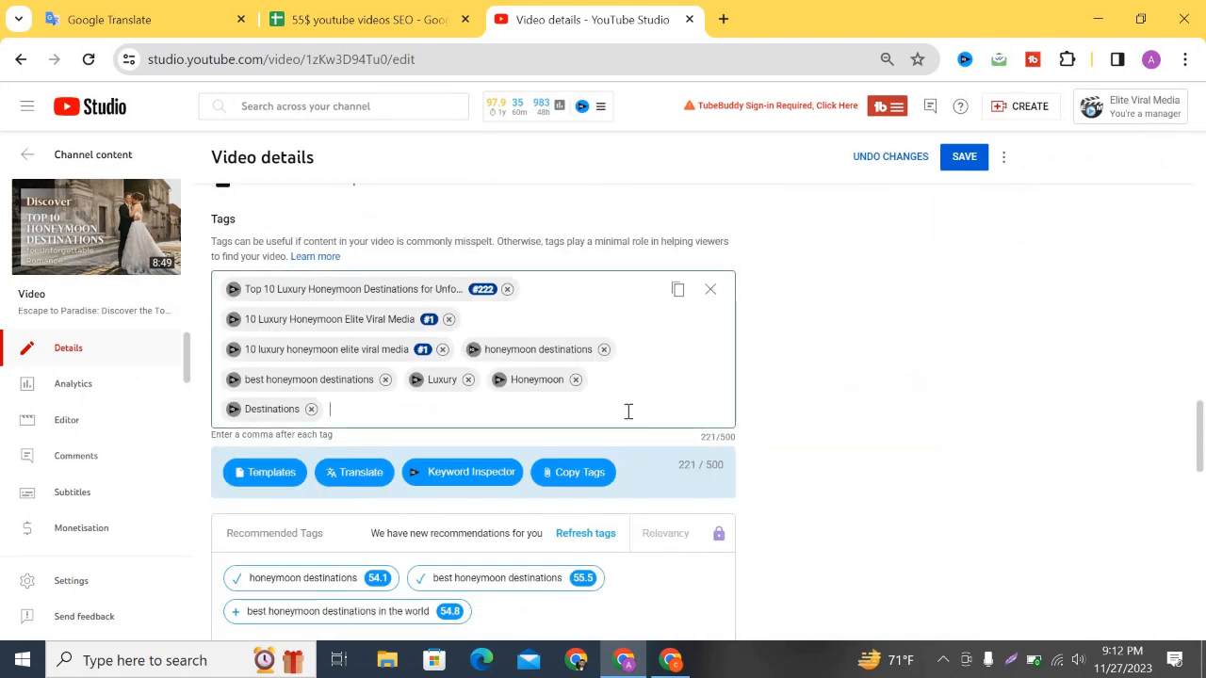
key(ctrl+v)
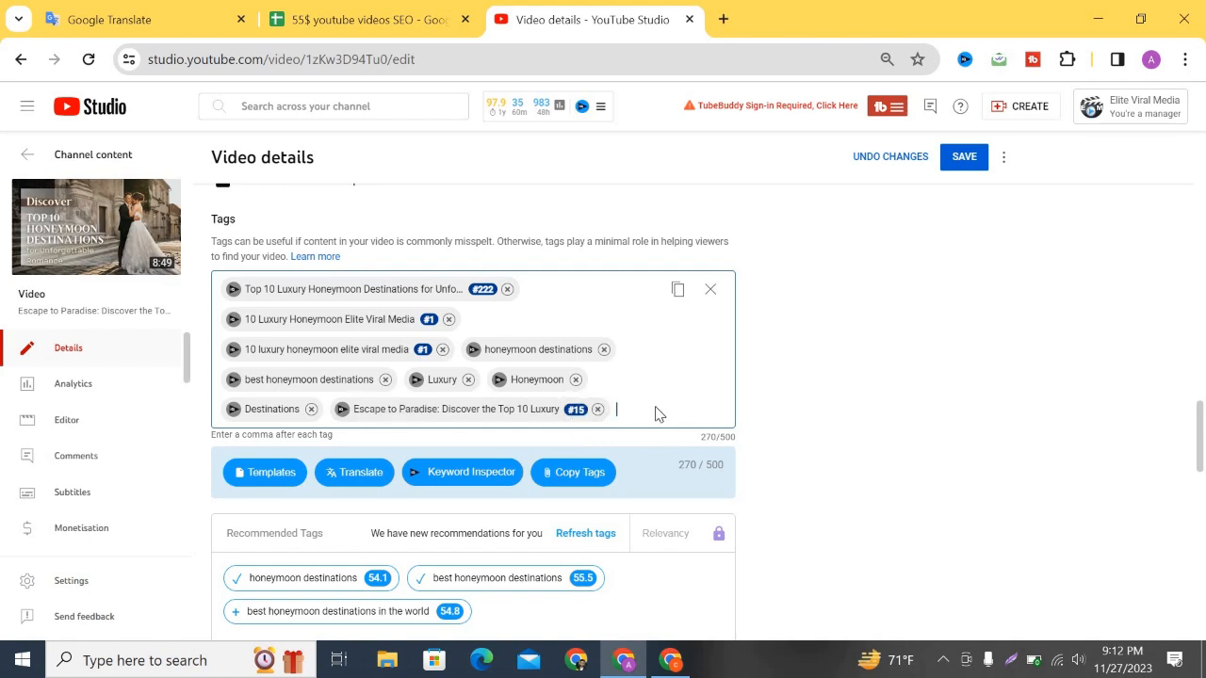
Copy the title from 'Luxury' onward and open the Rapidtags tag generator in a new tab.
scroll(658, 415, up, 15)
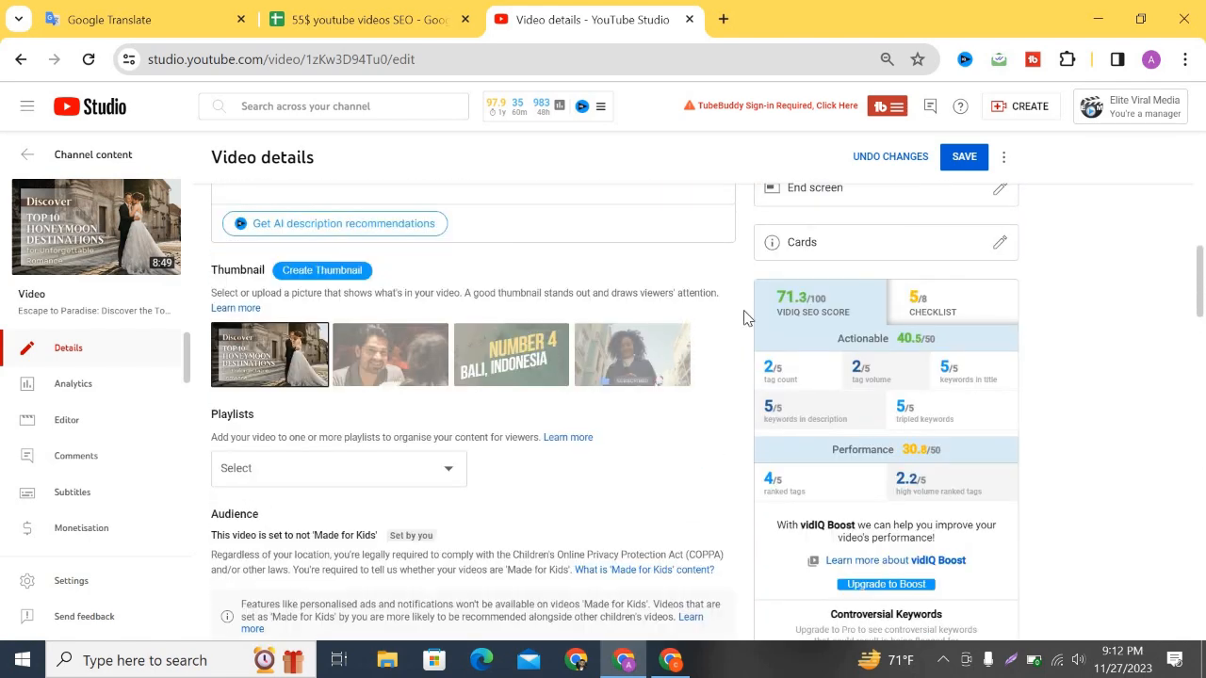
scroll(650, 504, down, 15)
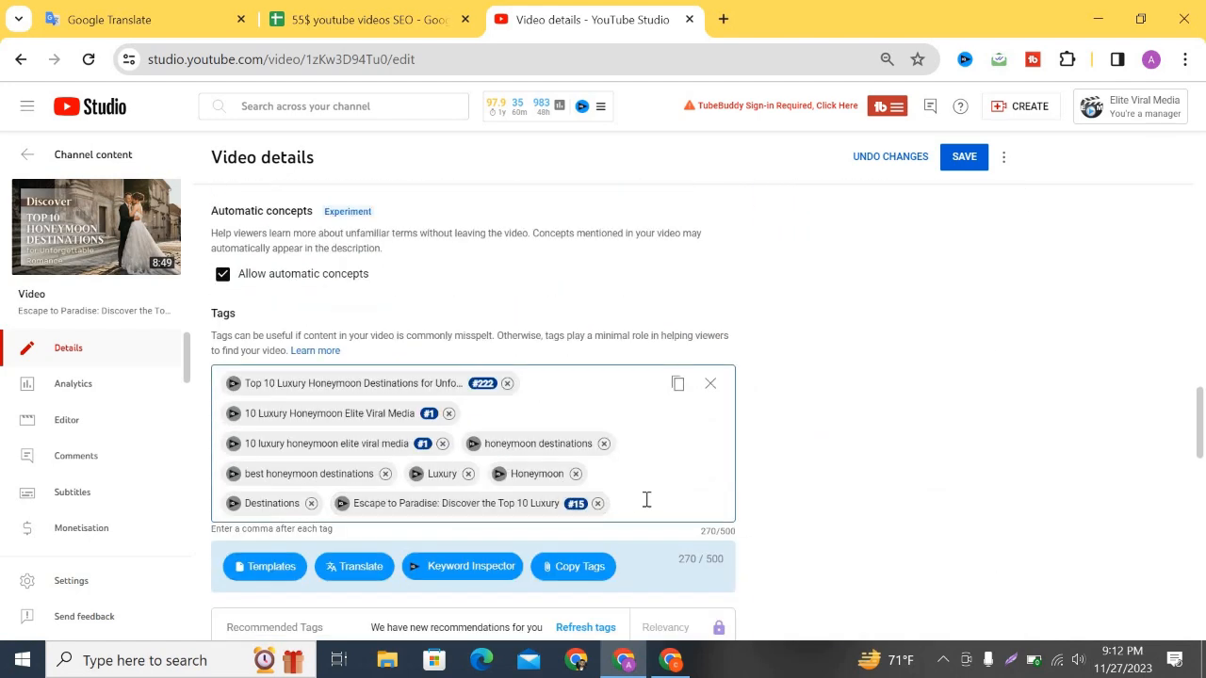
scroll(436, 220, up, 15)
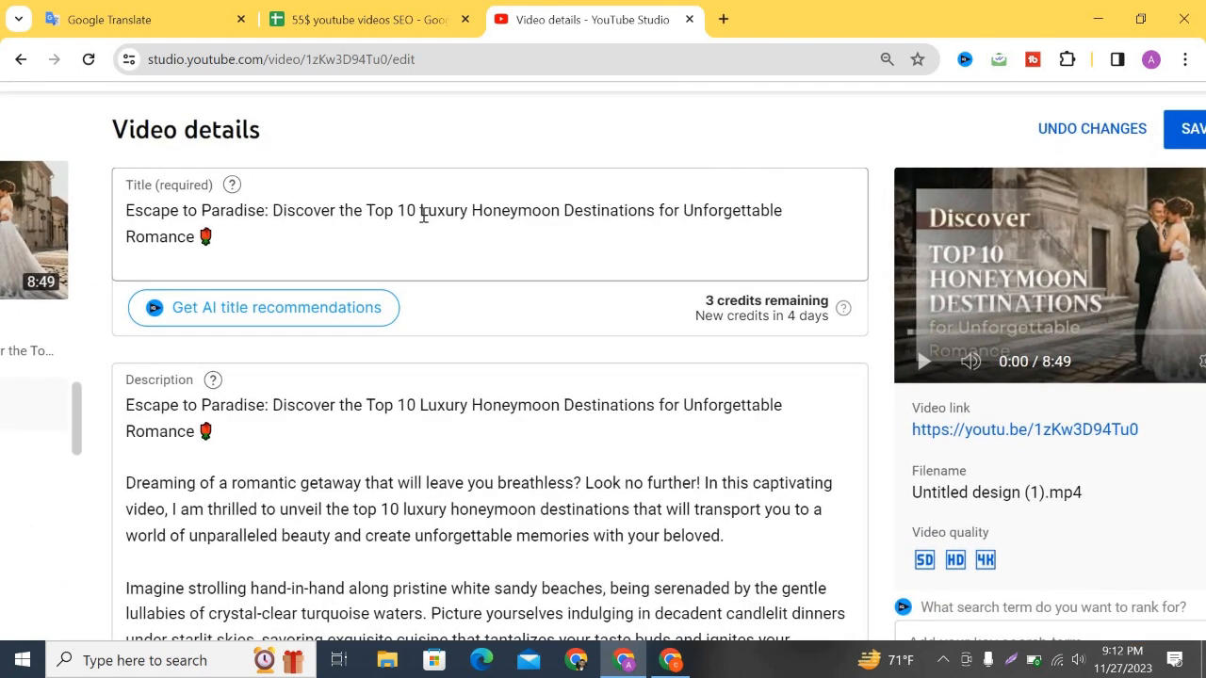
drag(423, 216, 787, 210)
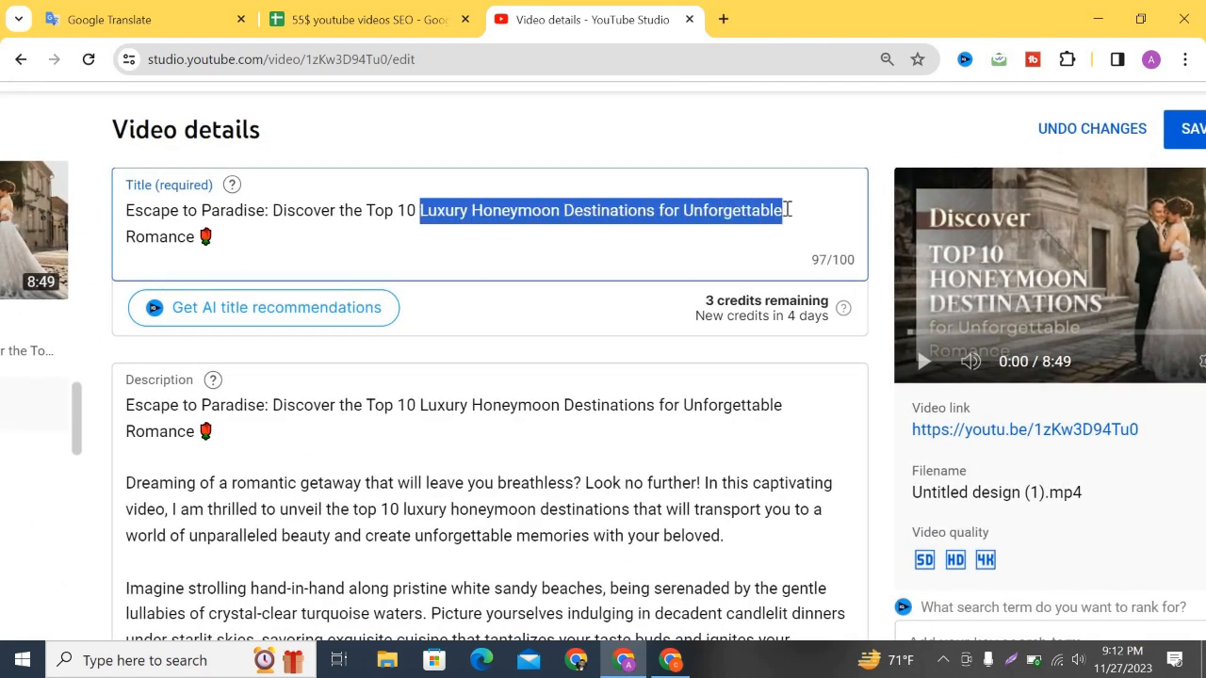
click(724, 20)
click(1123, 97)
click(929, 202)
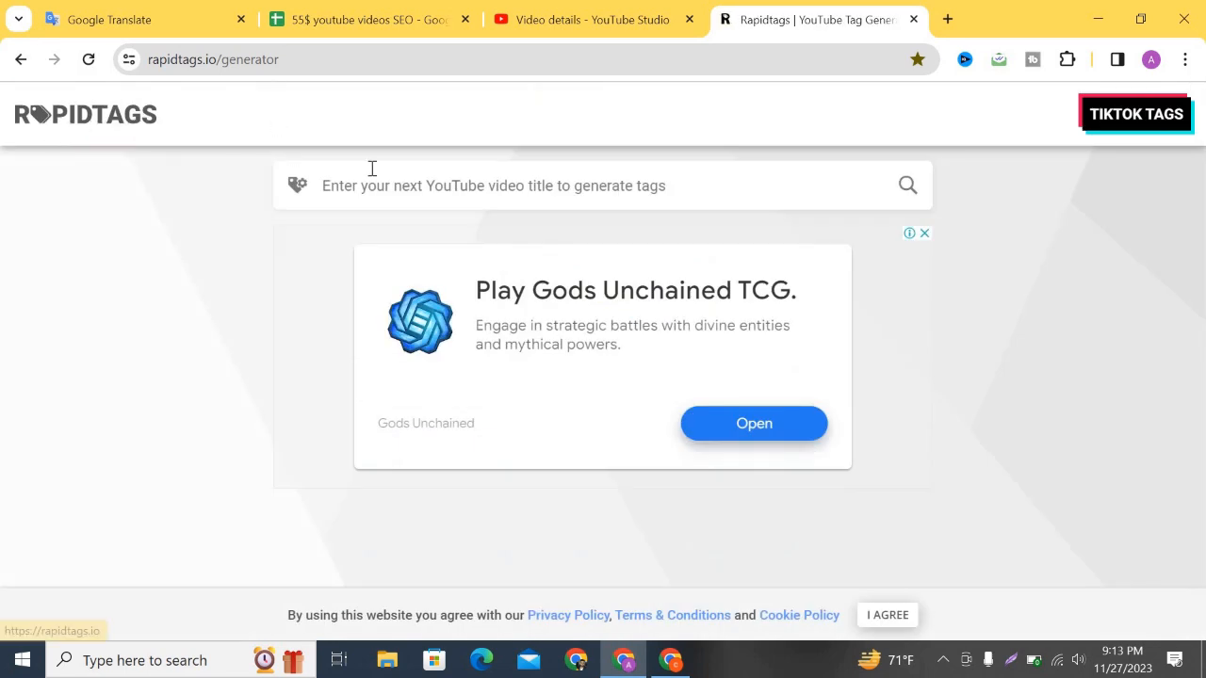
Generate Rapidtags tags for the pasted title 'Luxury Honeymoon Destinations for Unforgettable'.
click(352, 186)
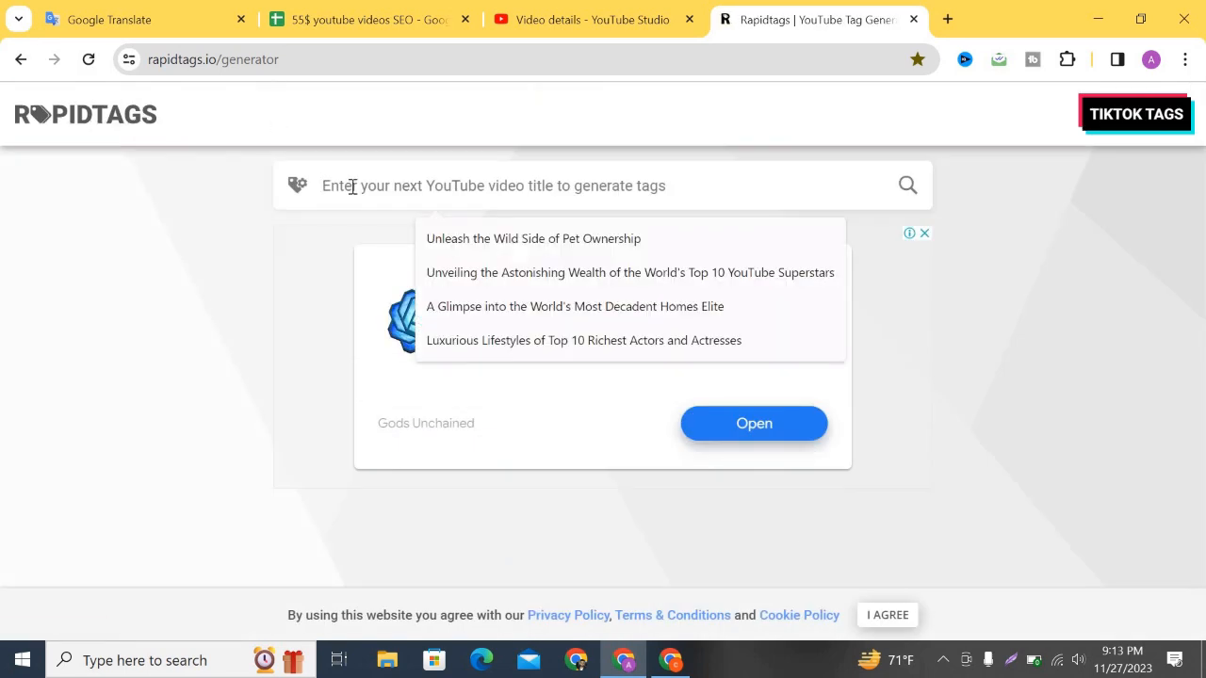
text(Luxury Honeymoon Destinations for Unforgettable)
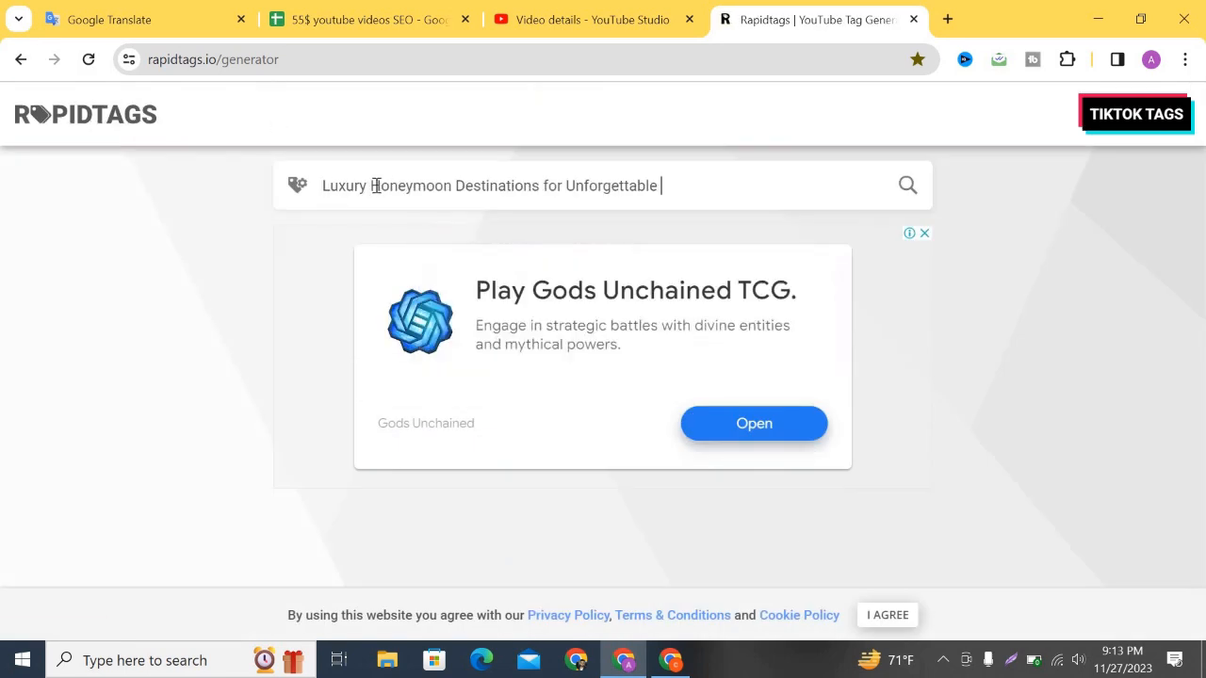
click(910, 187)
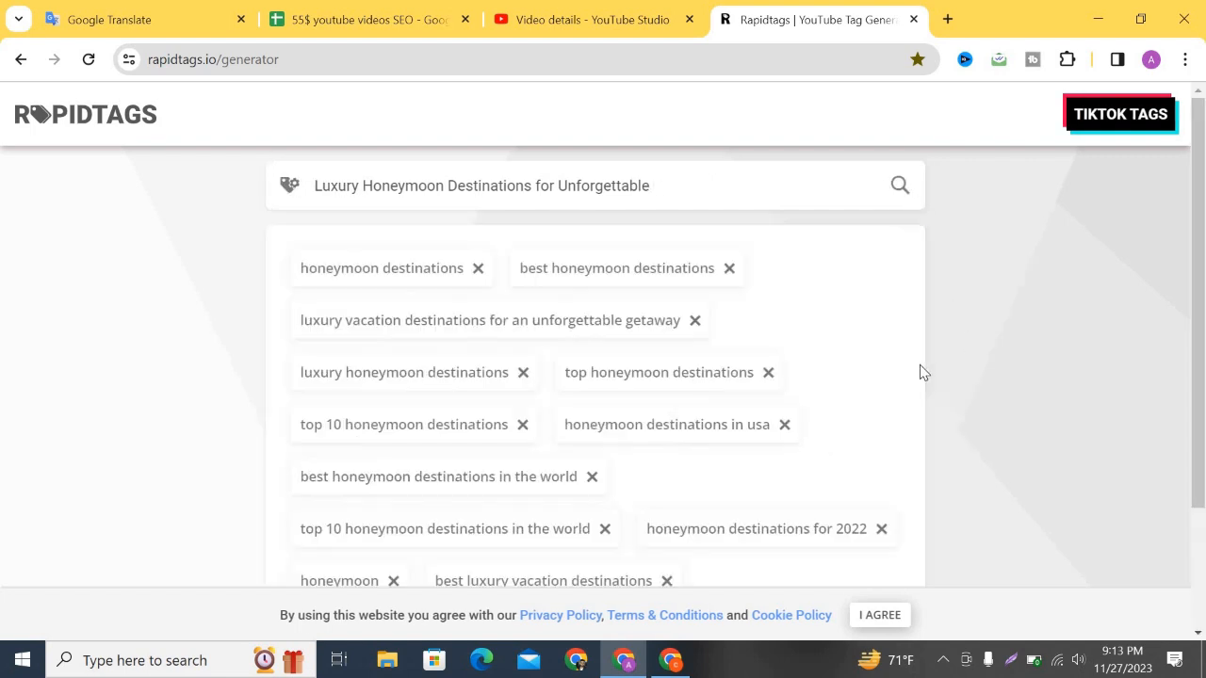
scroll(706, 434, down, 3)
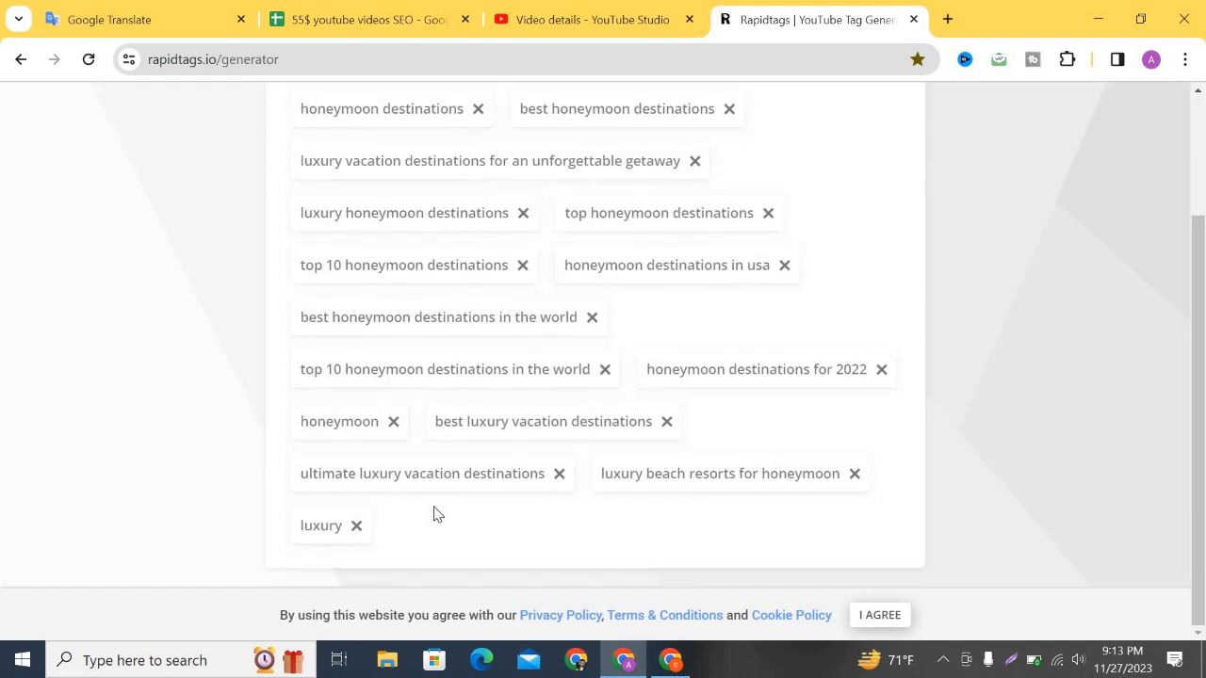
scroll(575, 556, up, 2)
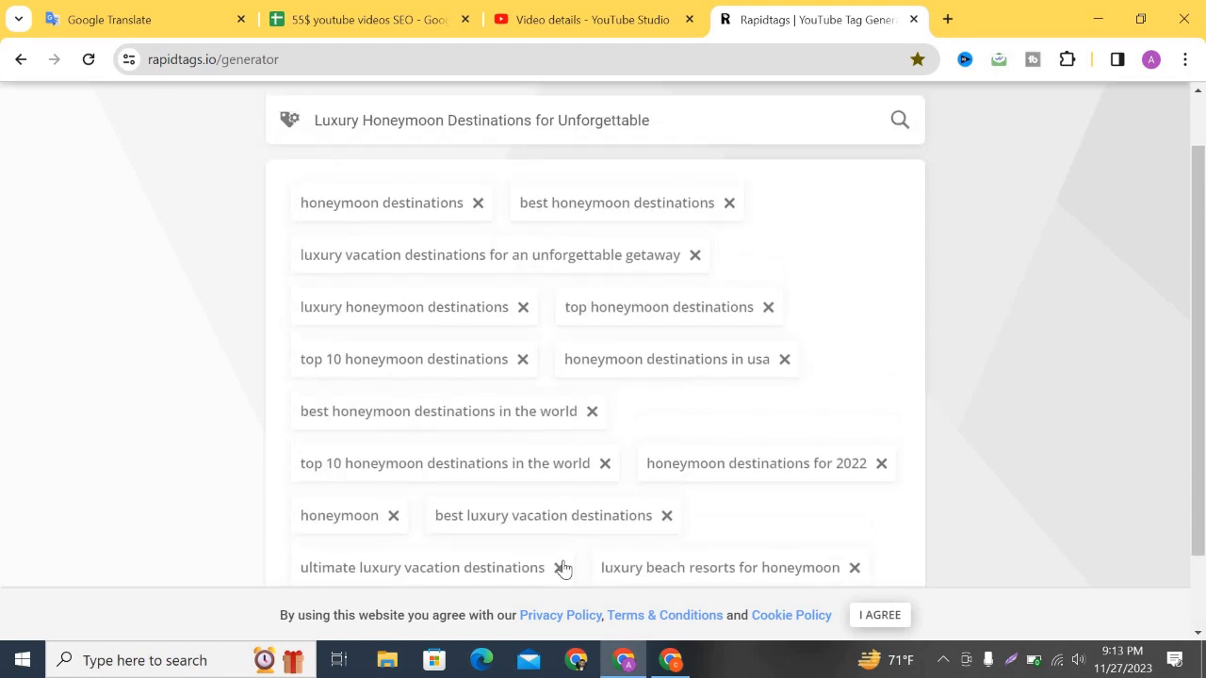
Remove six less relevant tags, copy the remaining nine, and return to YouTube Studio.
click(560, 565)
click(609, 413)
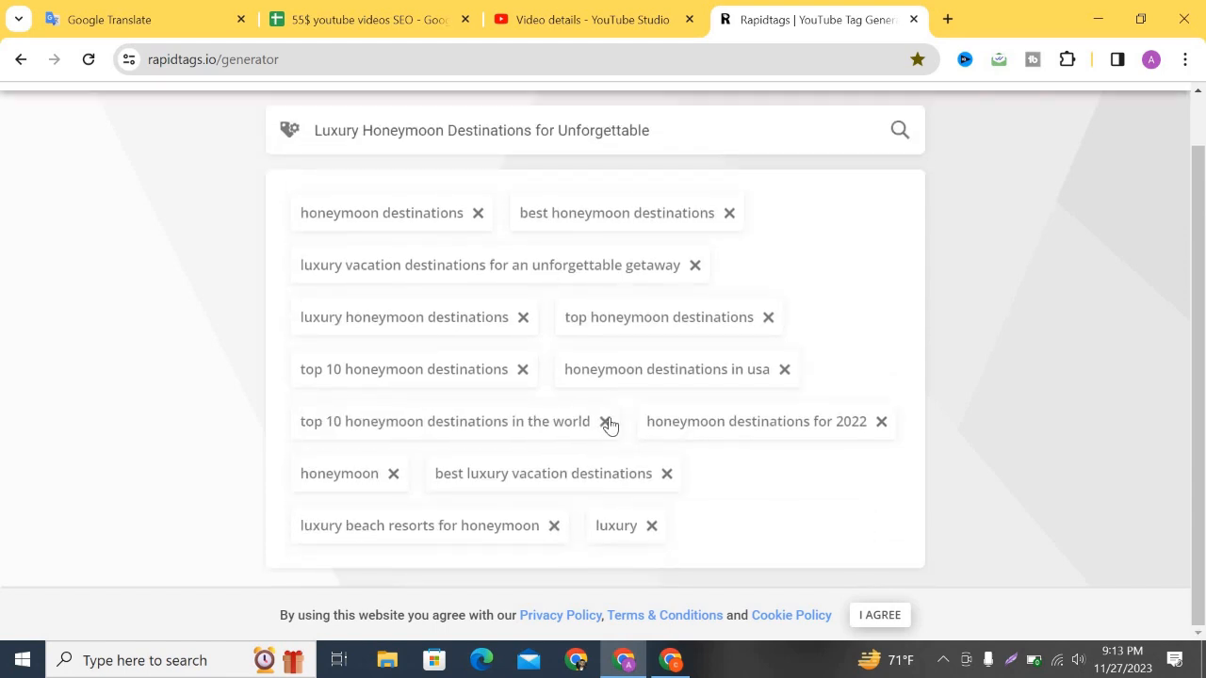
click(604, 421)
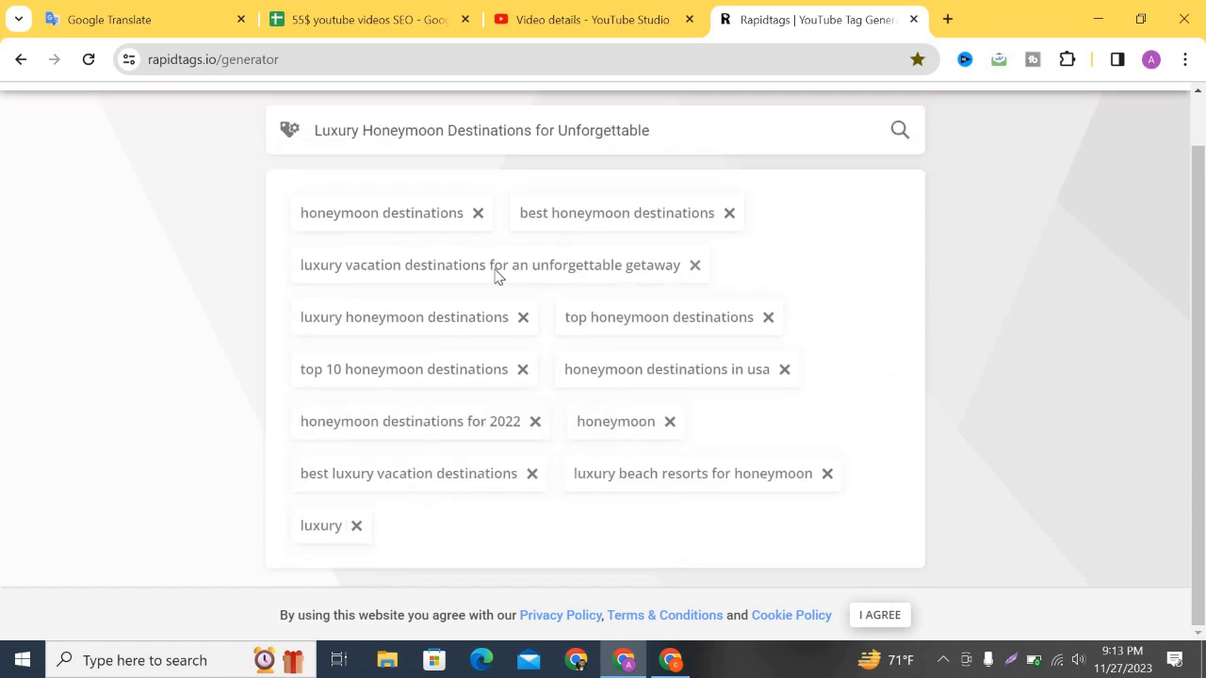
click(694, 265)
click(535, 421)
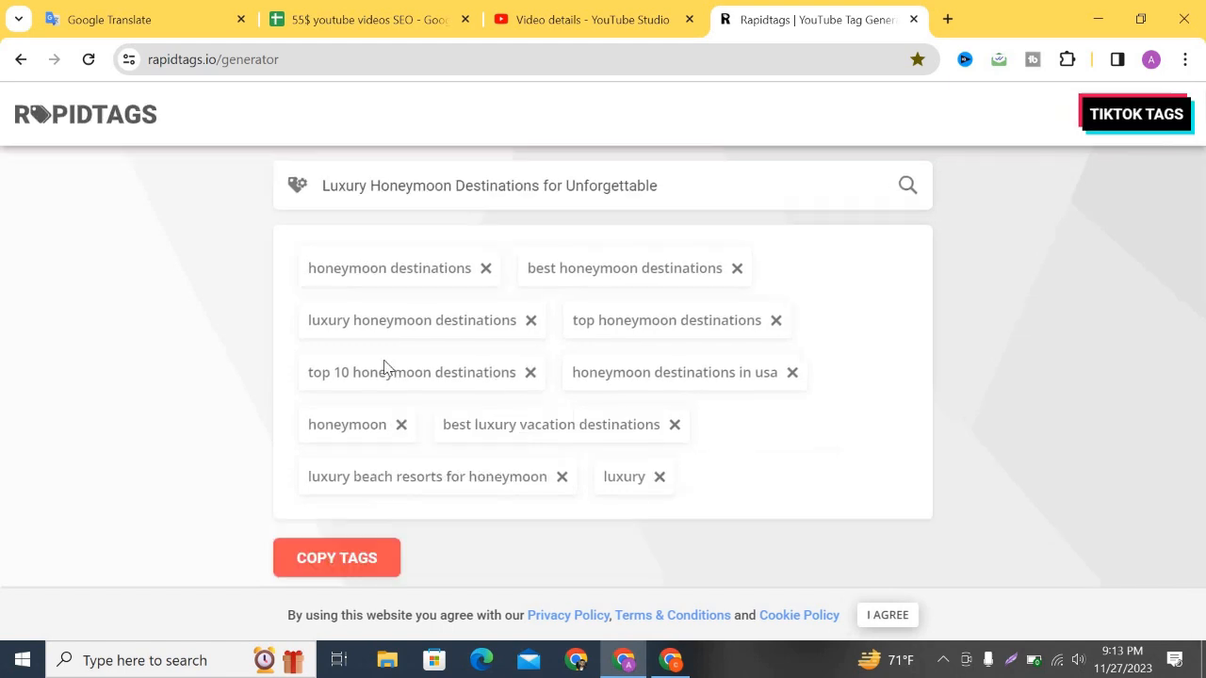
click(560, 477)
click(342, 505)
click(554, 17)
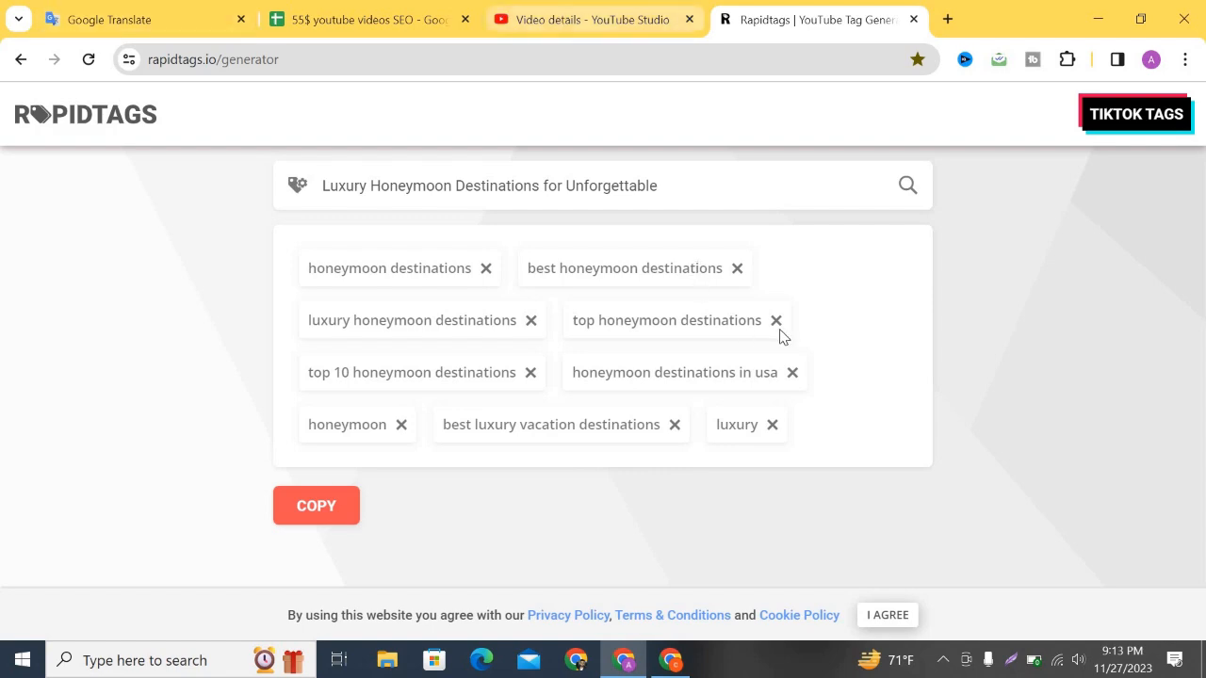
scroll(920, 326, down, 11)
Paste the copied Rapidtags suggestions after the last tag, raising the vidIQ score to 76.3.
scroll(820, 336, down, 14)
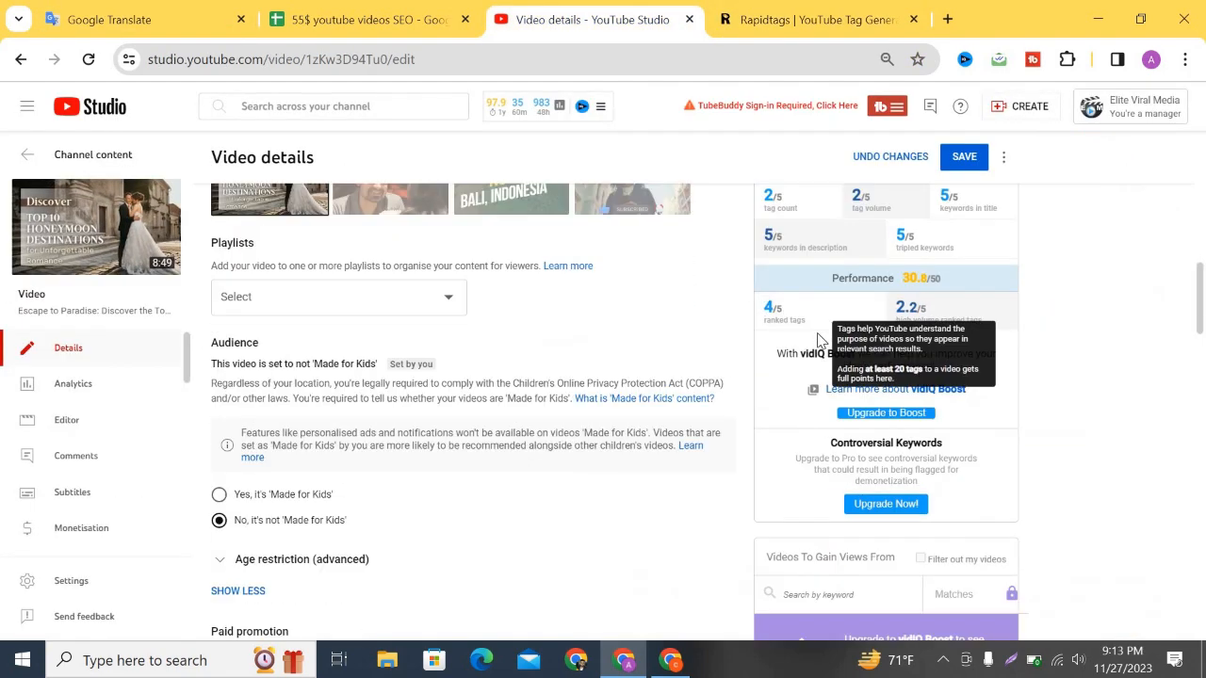
click(628, 310)
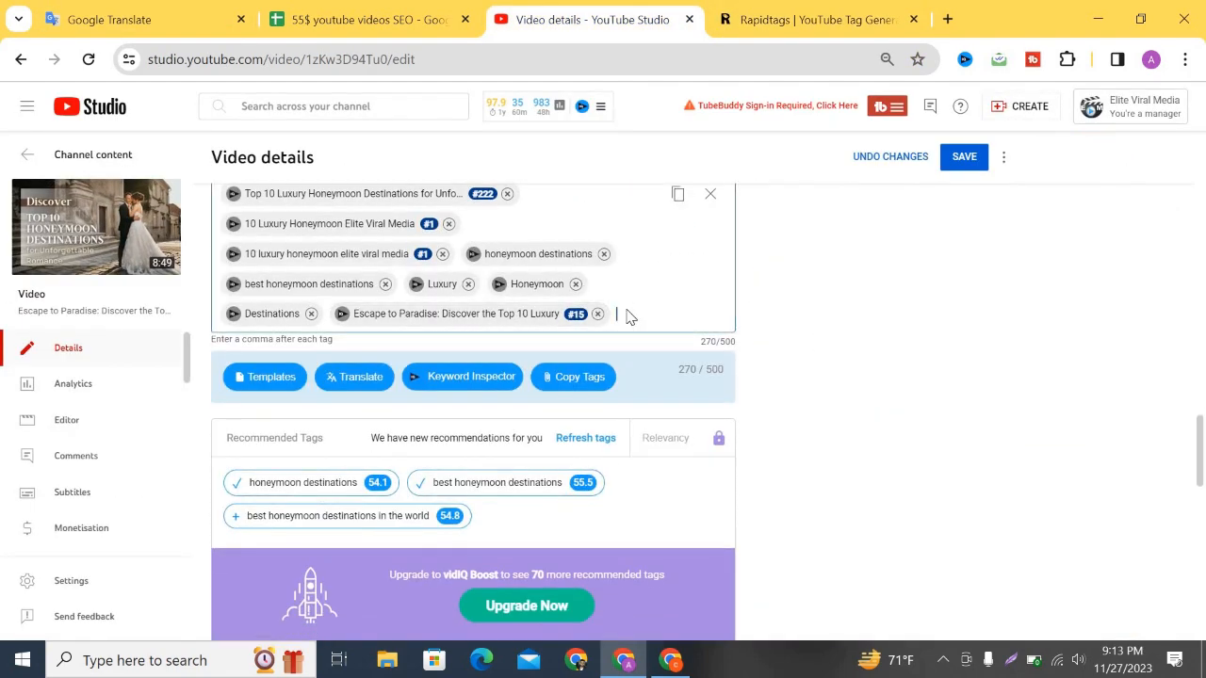
text(luxury honeymoon destinations,top honeymoon destinations,top 10 honeymoon destinations,honeymoon destinations in usa,honeymoon,best luxury vacation destinations,luxury)
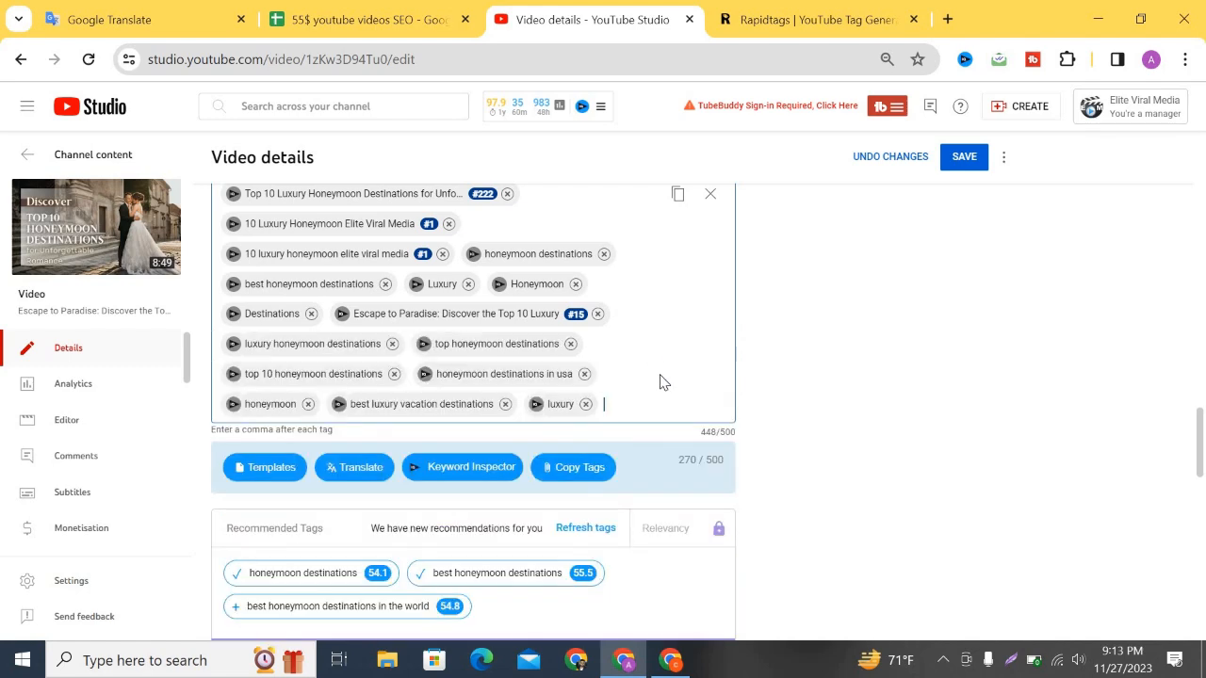
scroll(662, 388, up, 10)
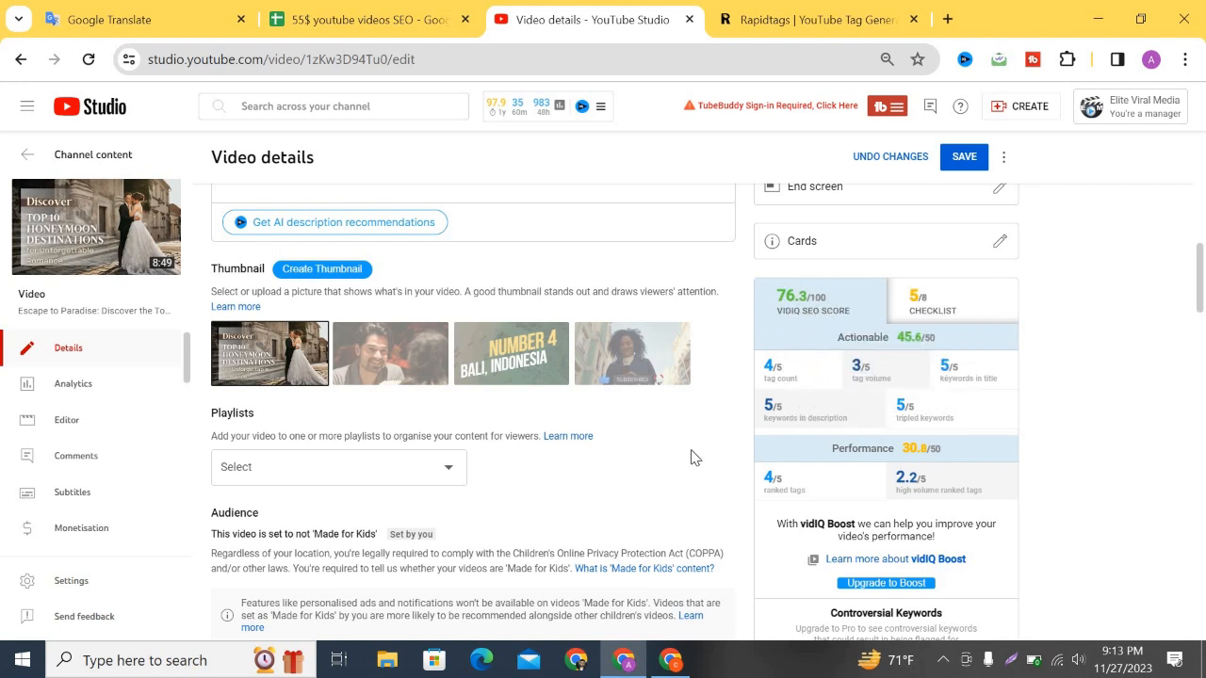
scroll(673, 497, down, 10)
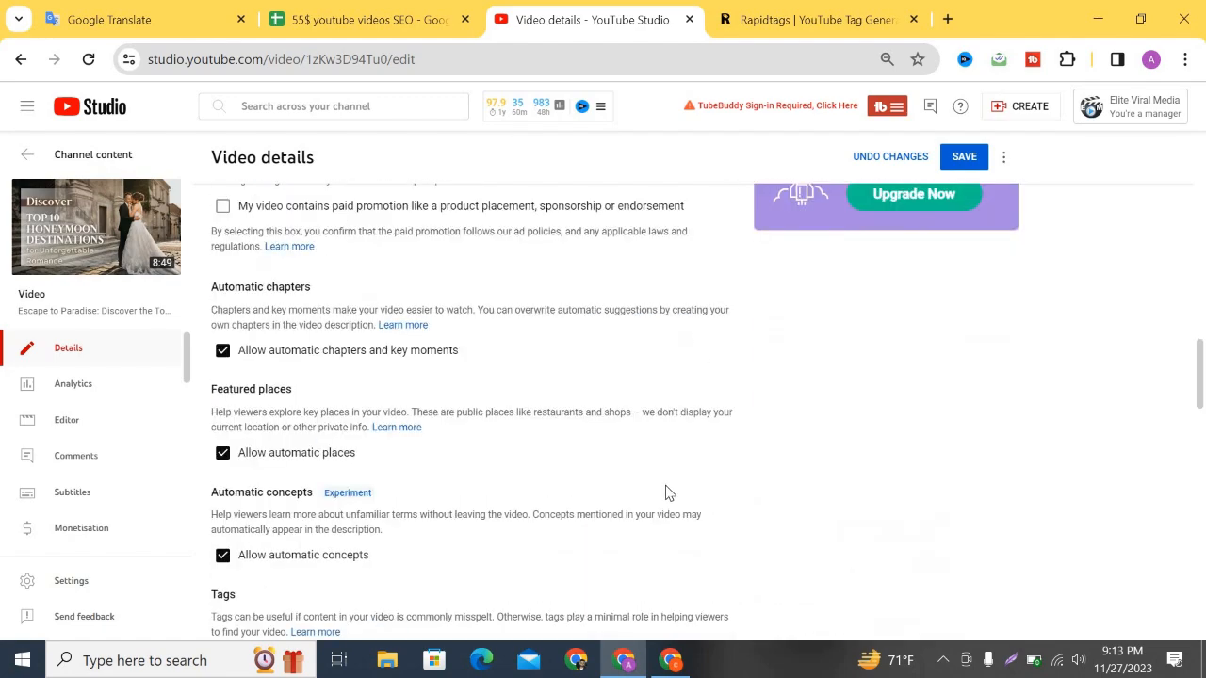
scroll(632, 412, up, 15)
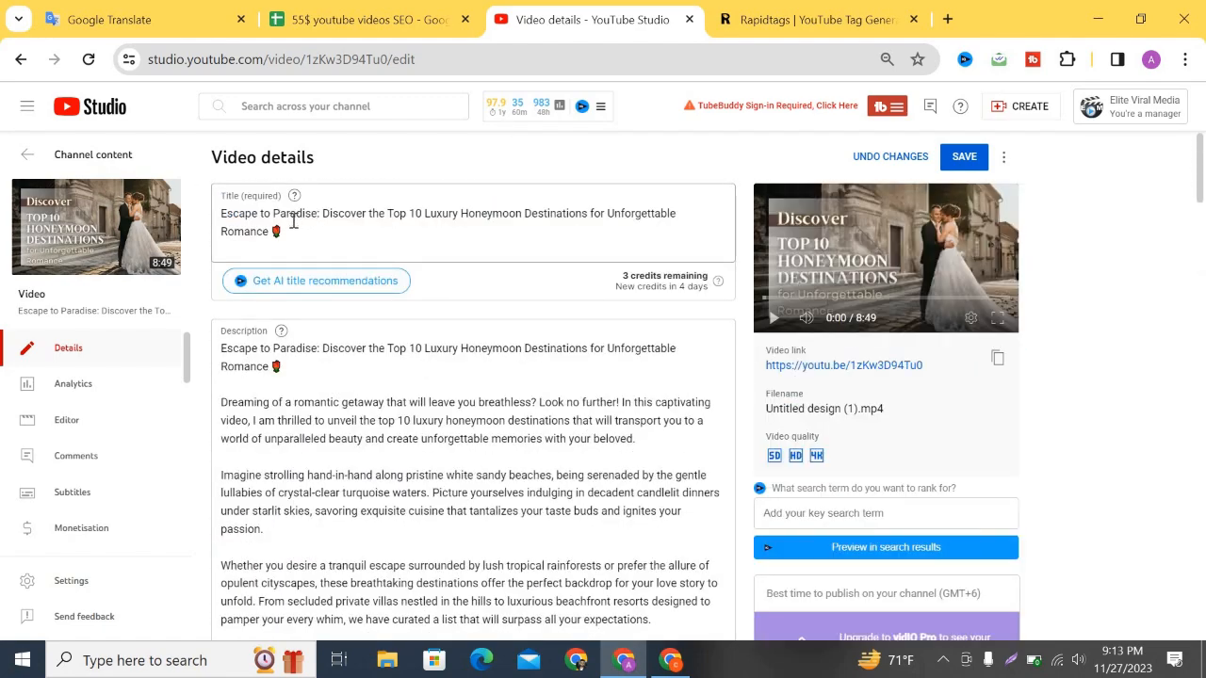
Copy '10 Luxury Honeymoon Destinations' from the title and append it as a tag (483/500).
scroll(316, 215, up, 5)
scroll(293, 219, down, 5)
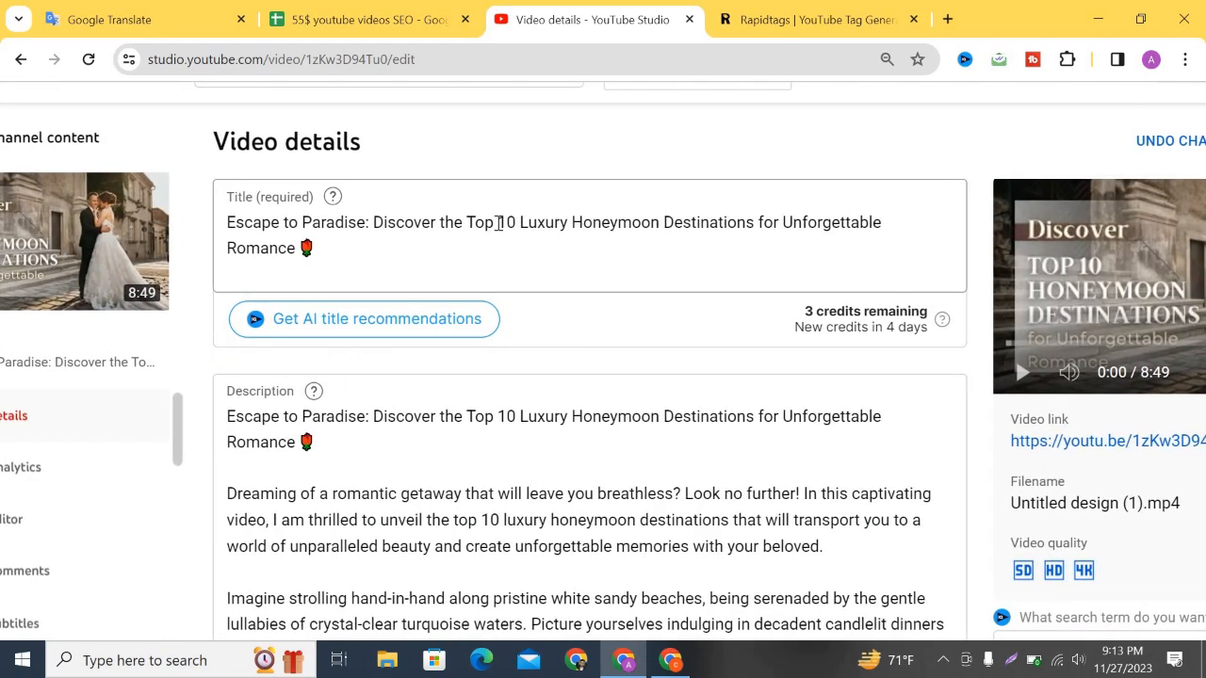
drag(498, 223, 758, 224)
key(ctrl+c)
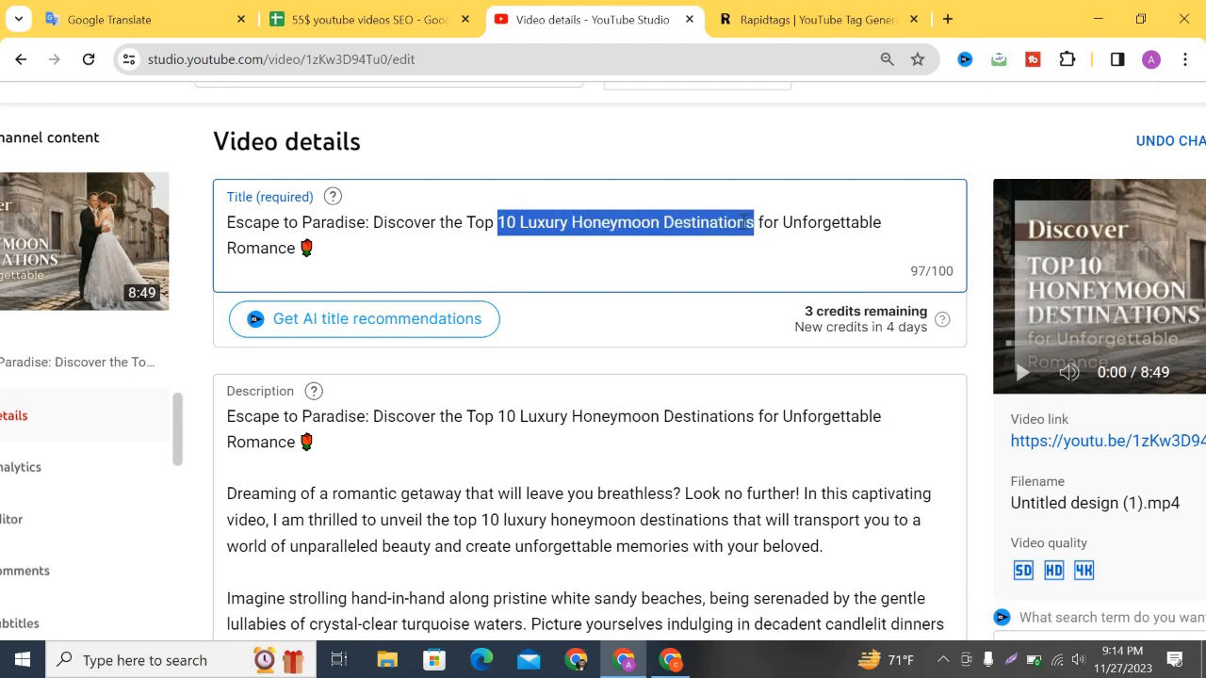
scroll(1084, 400, down, 20)
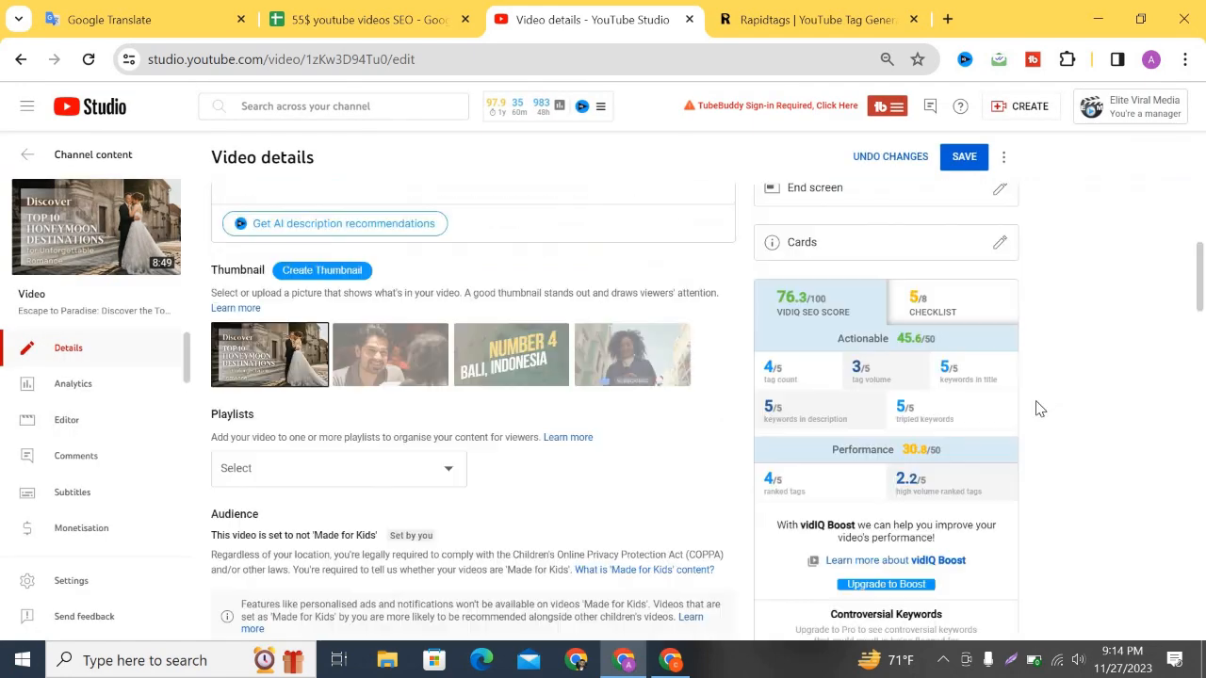
click(634, 403)
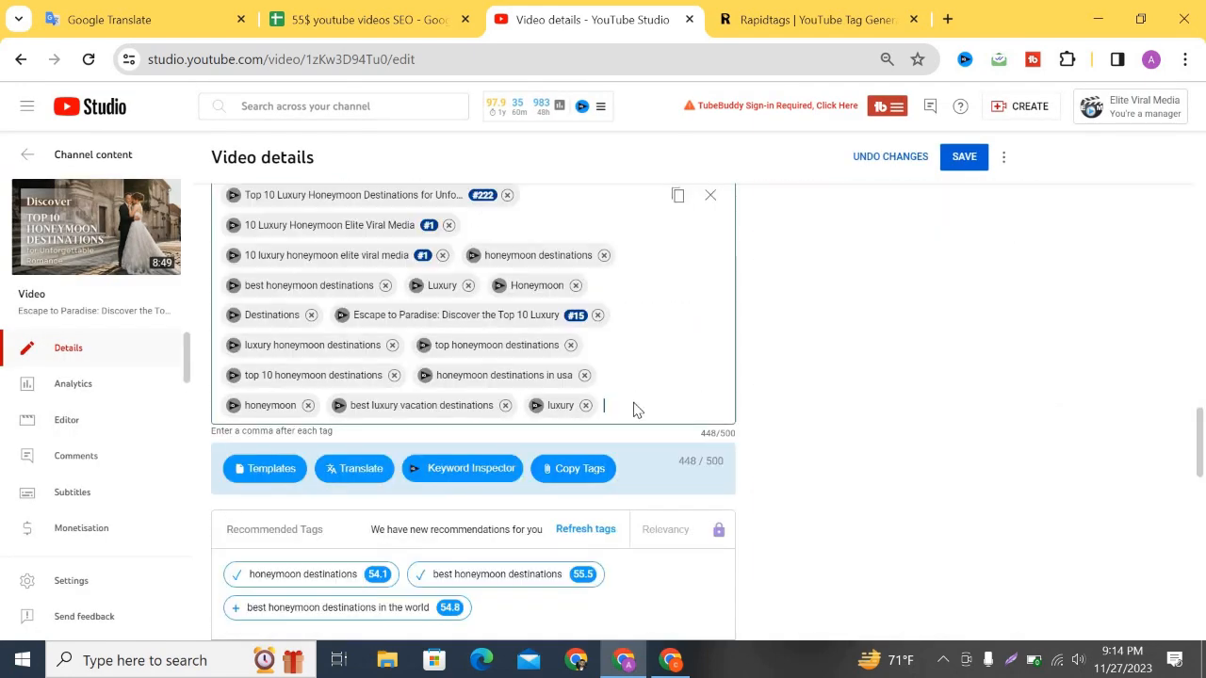
key(ctrl+v)
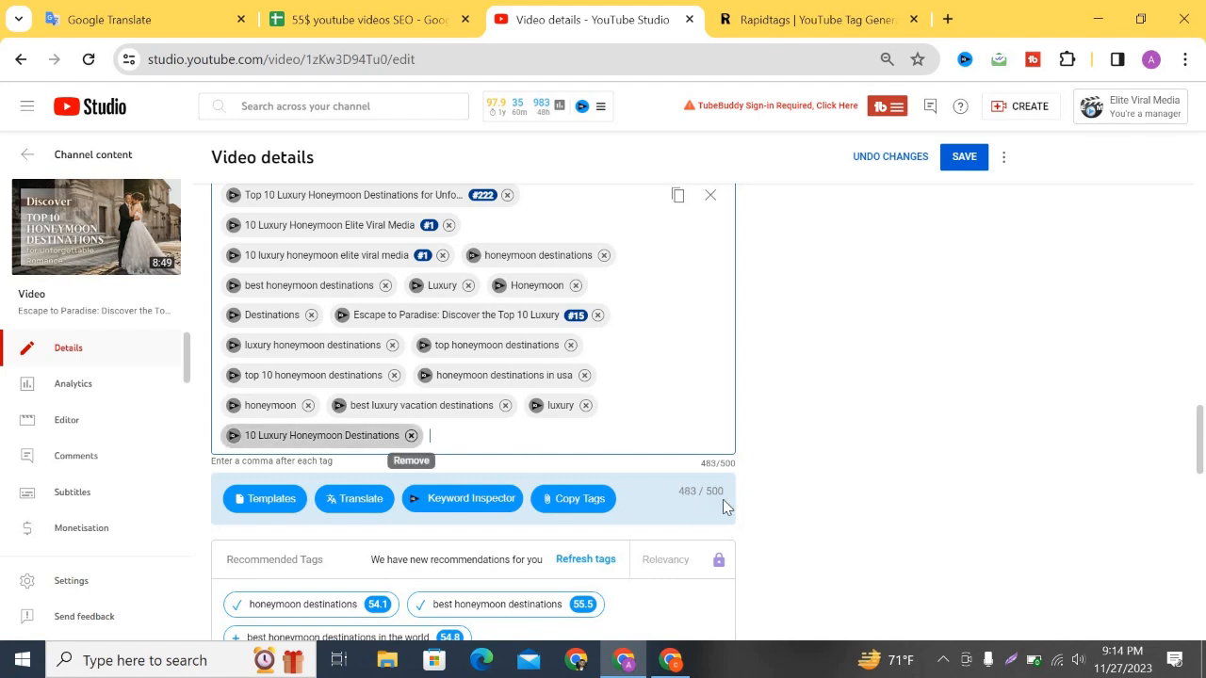
scroll(723, 503, up, 15)
scroll(709, 517, up, 2)
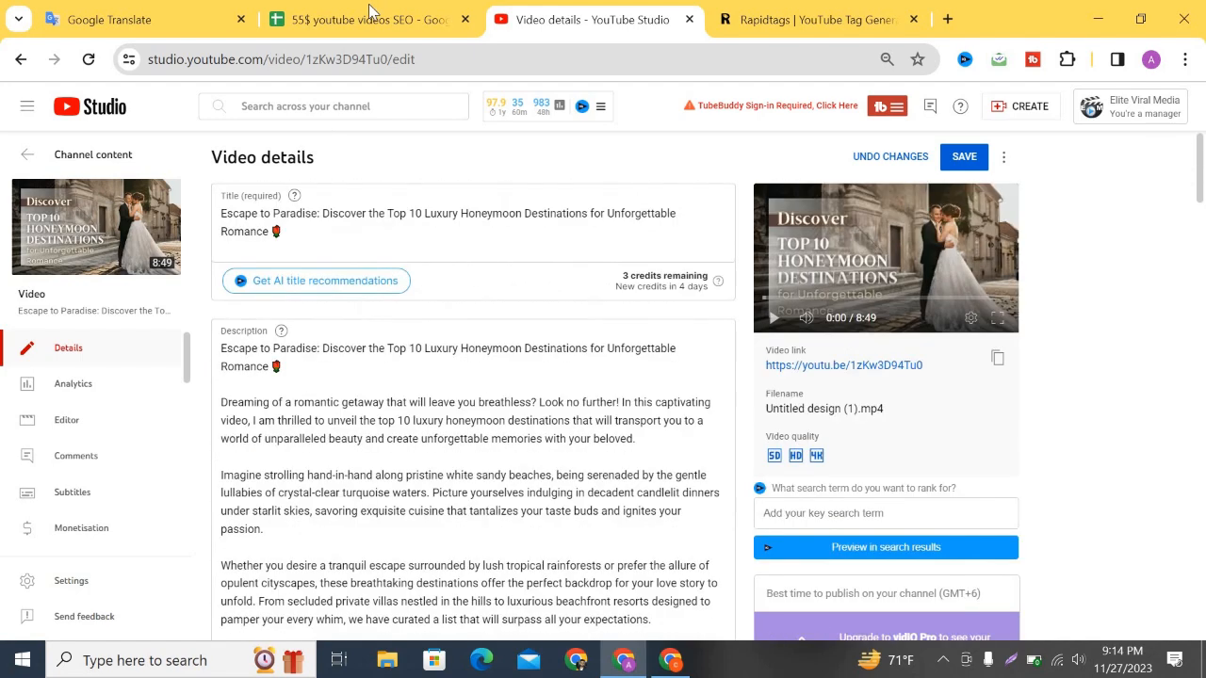
In Google Translate, replace '10 Luxury Honeymoon' on line one with the line-two 'Top 10 Luxury Honeymoon' phrase.
click(358, 19)
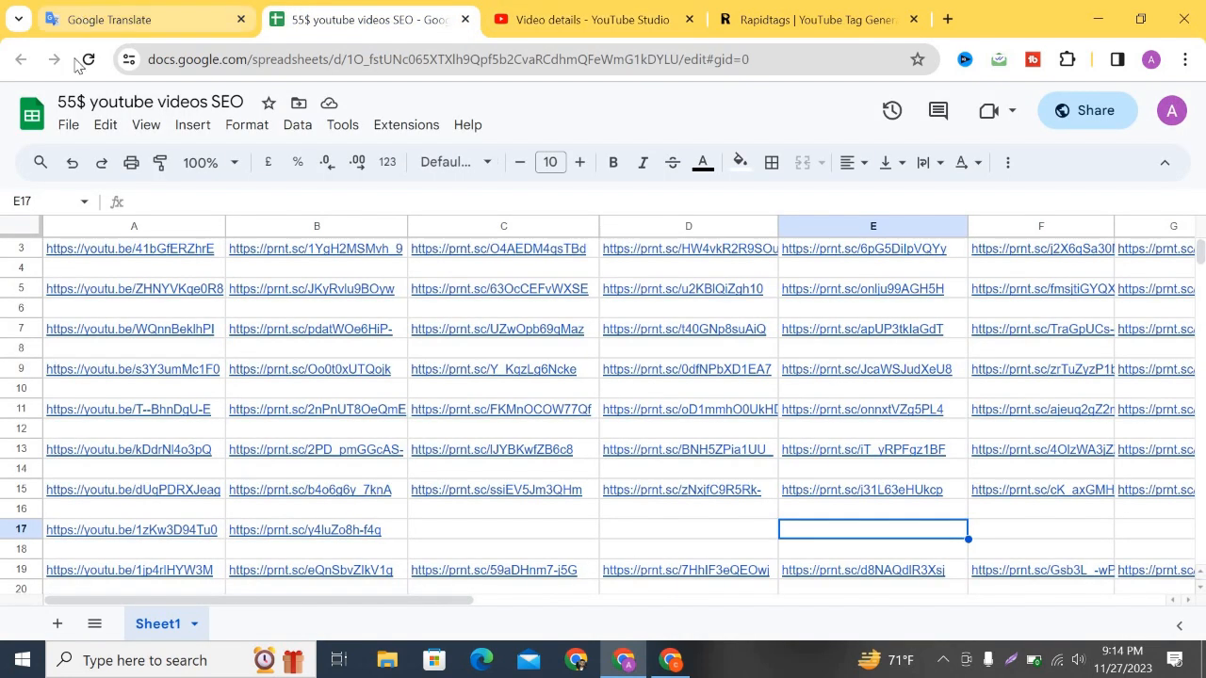
click(90, 18)
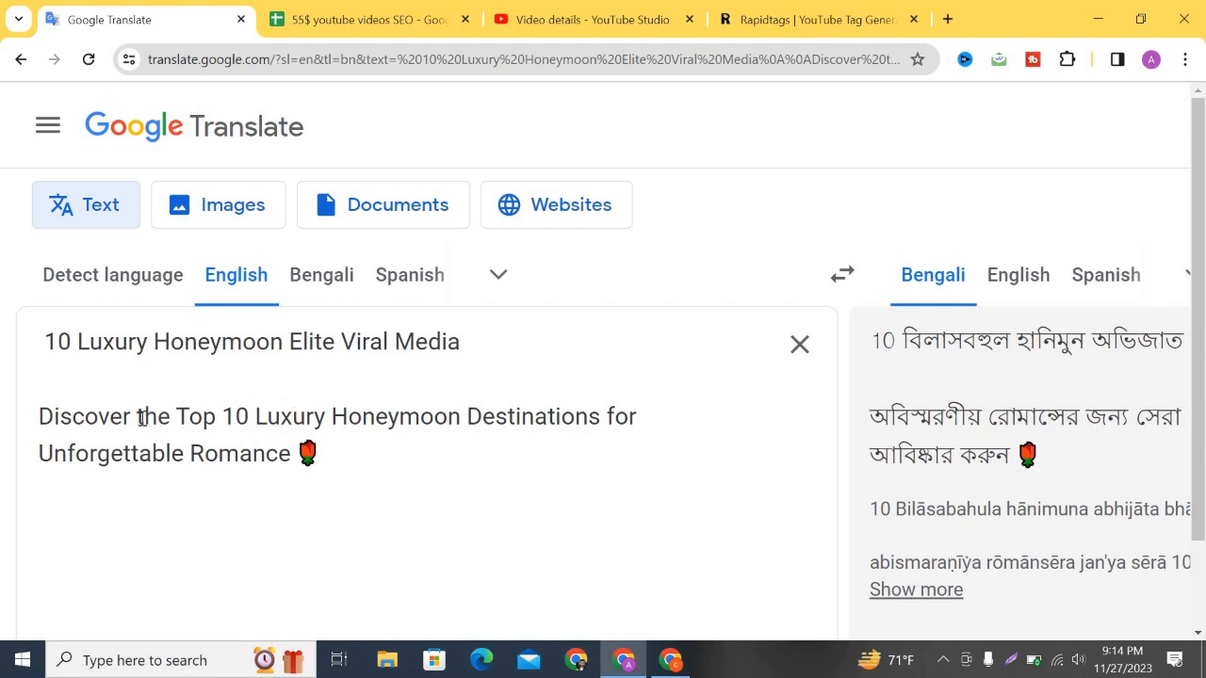
drag(143, 419, 461, 419)
key(ctrl+c)
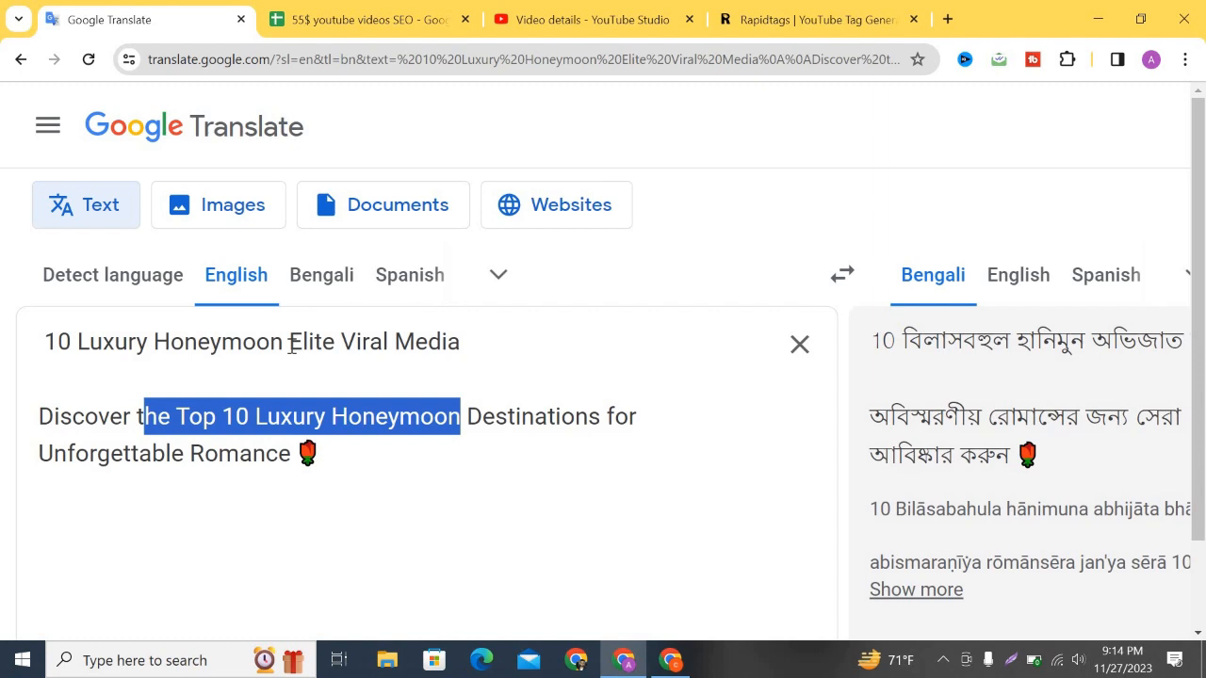
drag(289, 342, 14, 353)
key(BackSpace)
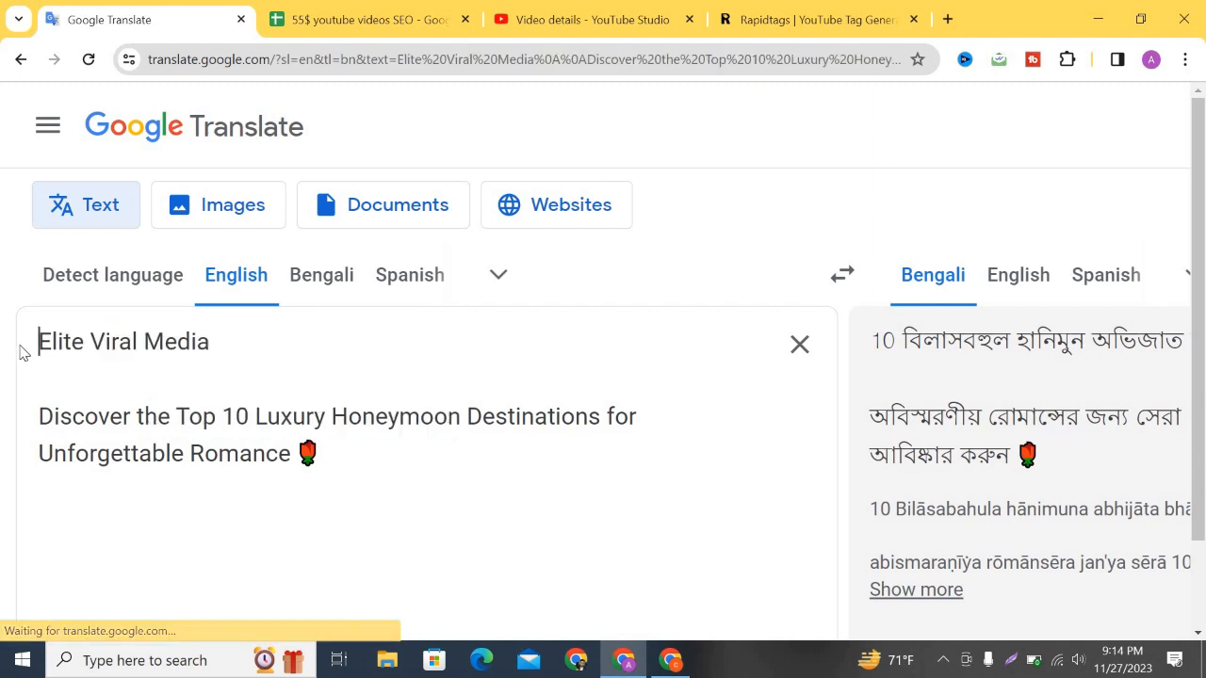
key(ctrl+v)
Prefix line one with 't' so it reads 'the Top 10 Luxury Honeymoon Elite Viral Media', then select it.
drag(537, 348, 42, 357)
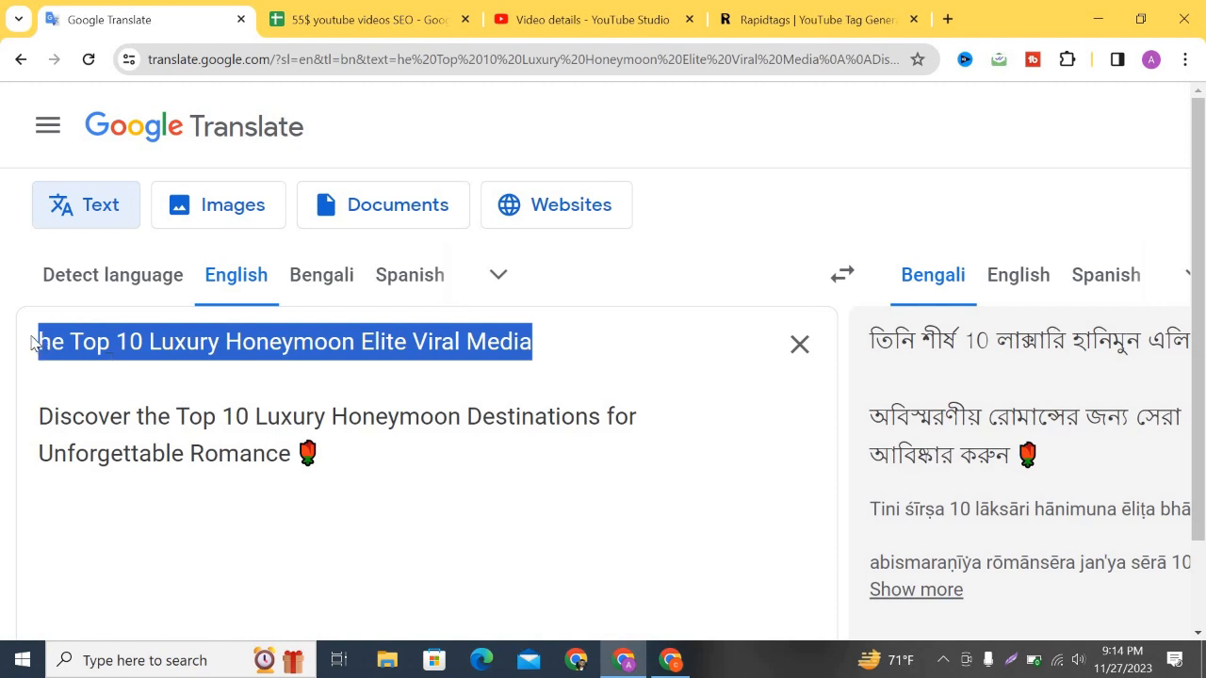
click(110, 347)
text(t)
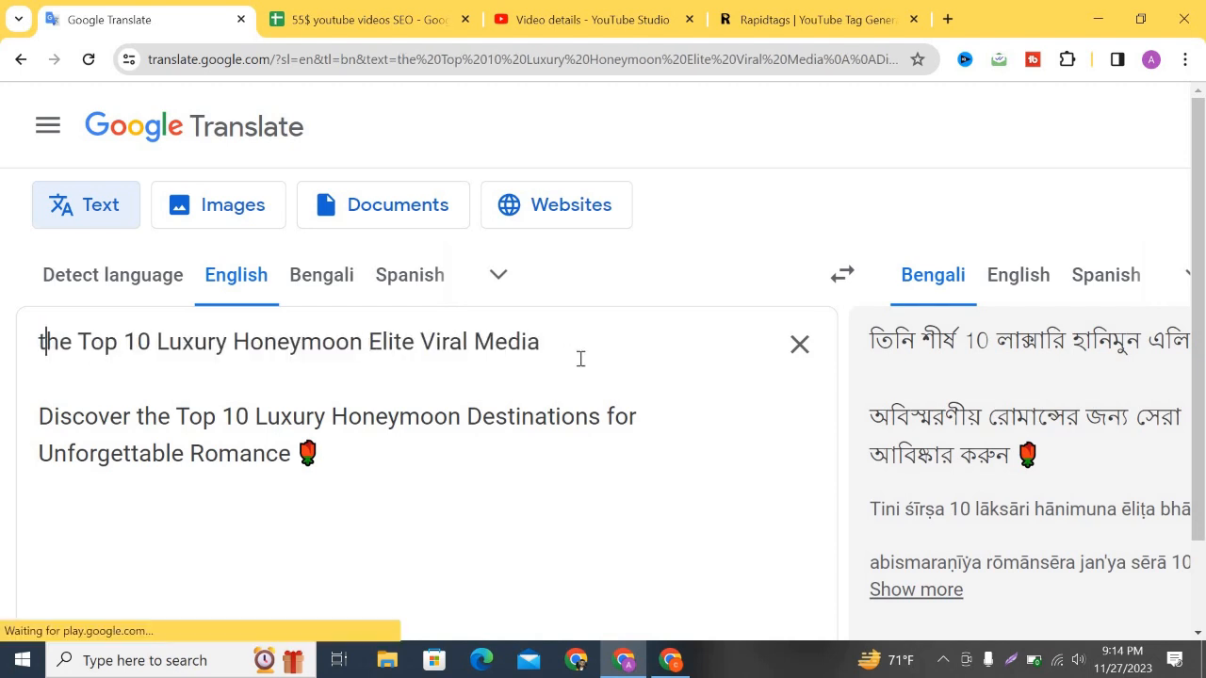
drag(568, 345, 42, 346)
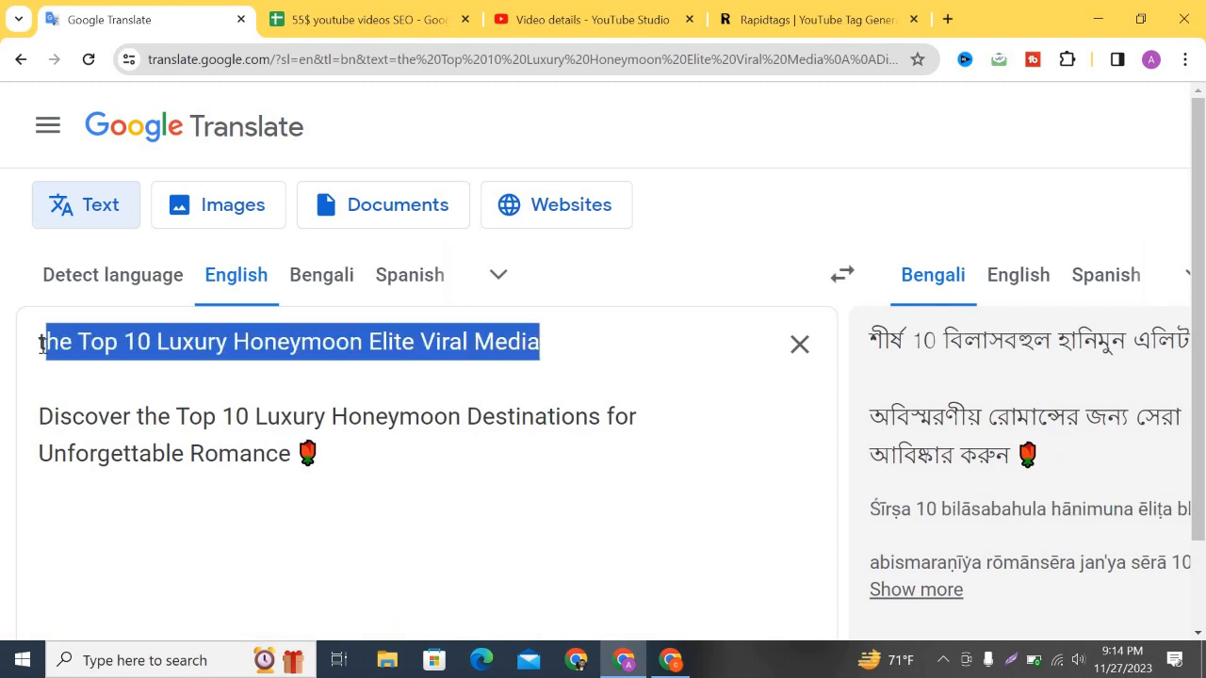
click(610, 19)
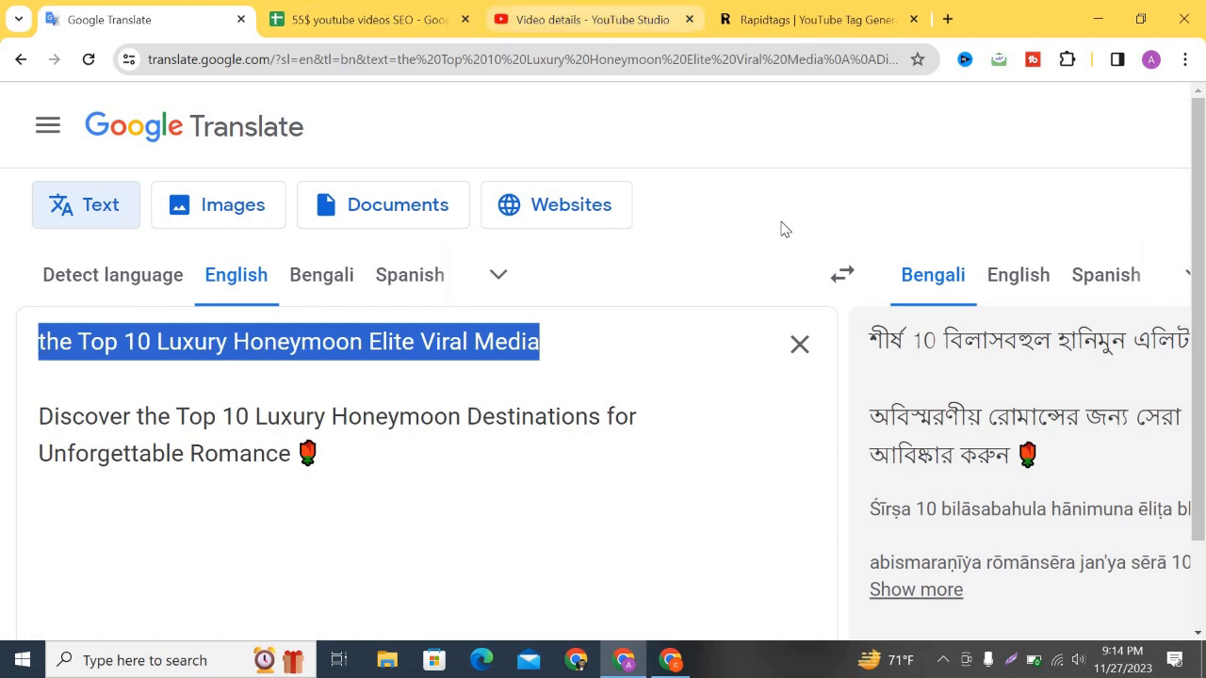
scroll(826, 311, down, 15)
Paste 'the Top 10 Luxury Honeymoon Elite Viral Media' as the final tag, filling 496/500 characters.
scroll(827, 315, down, 7)
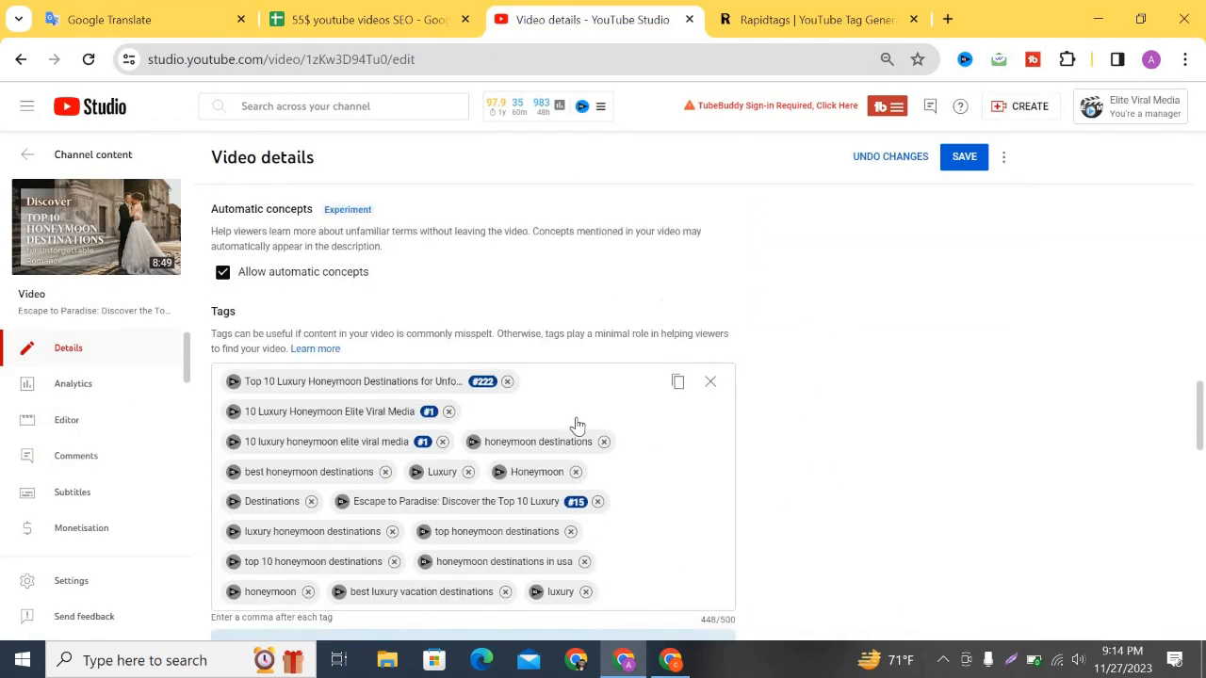
click(617, 406)
text(the Top 10 Luxury Honeymoon Elite Viral Media)
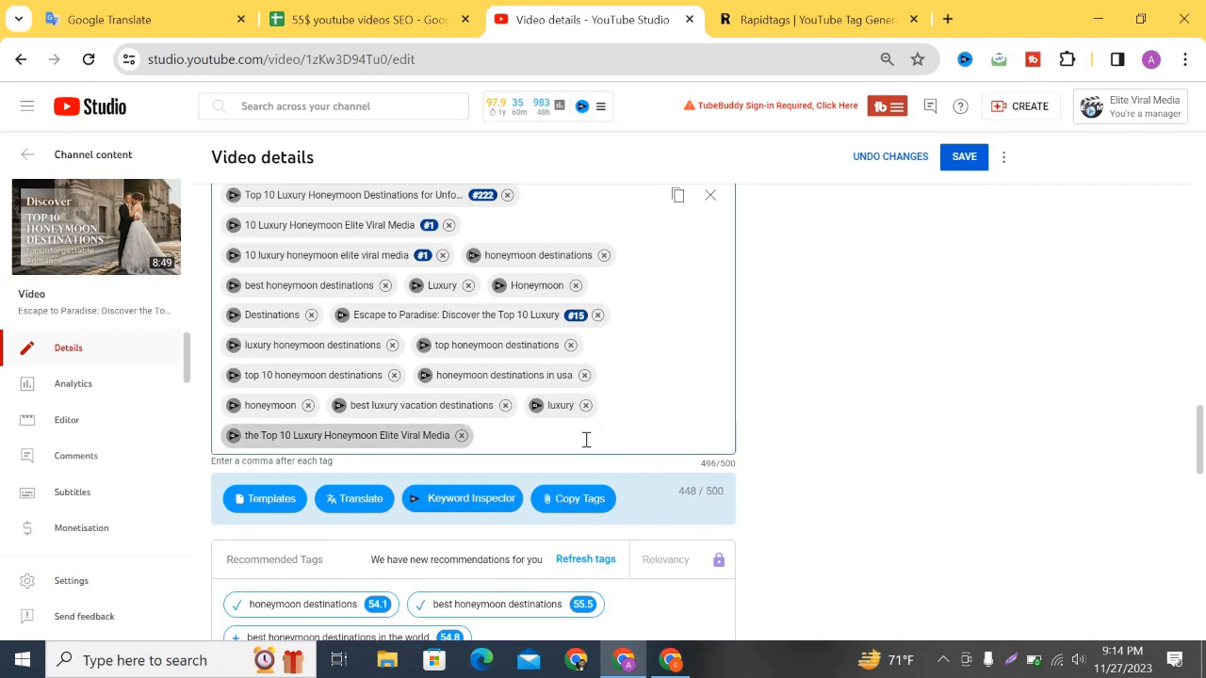
scroll(640, 448, up, 10)
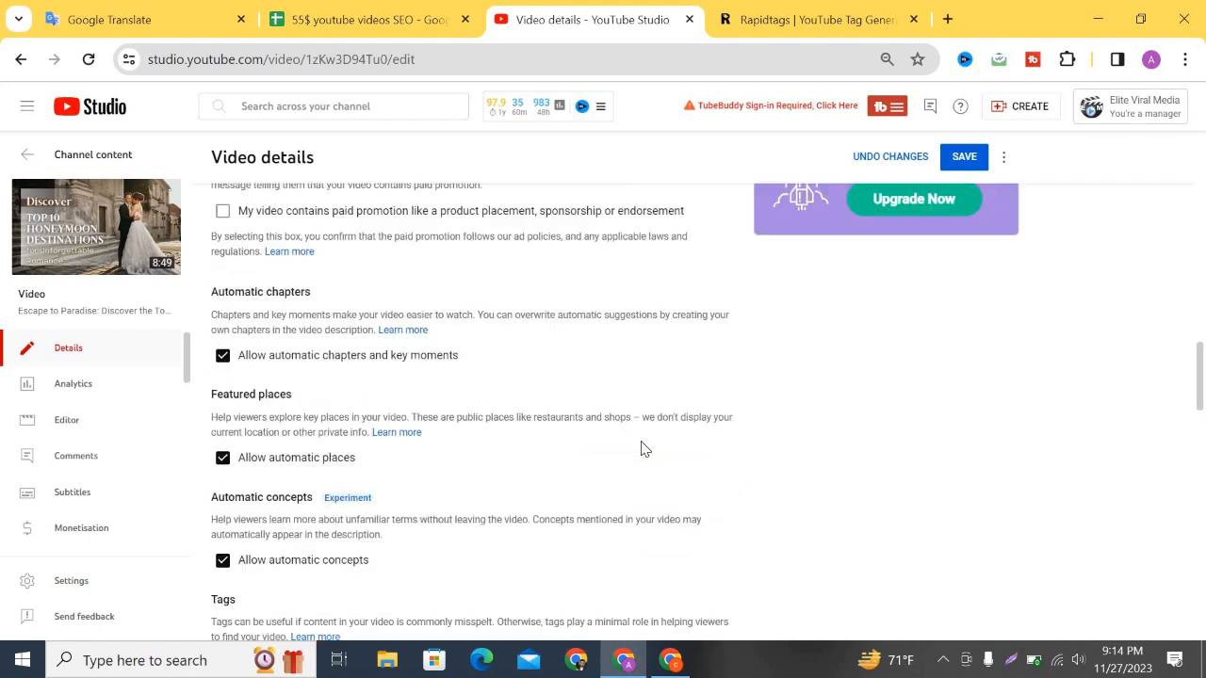
scroll(641, 448, up, 2)
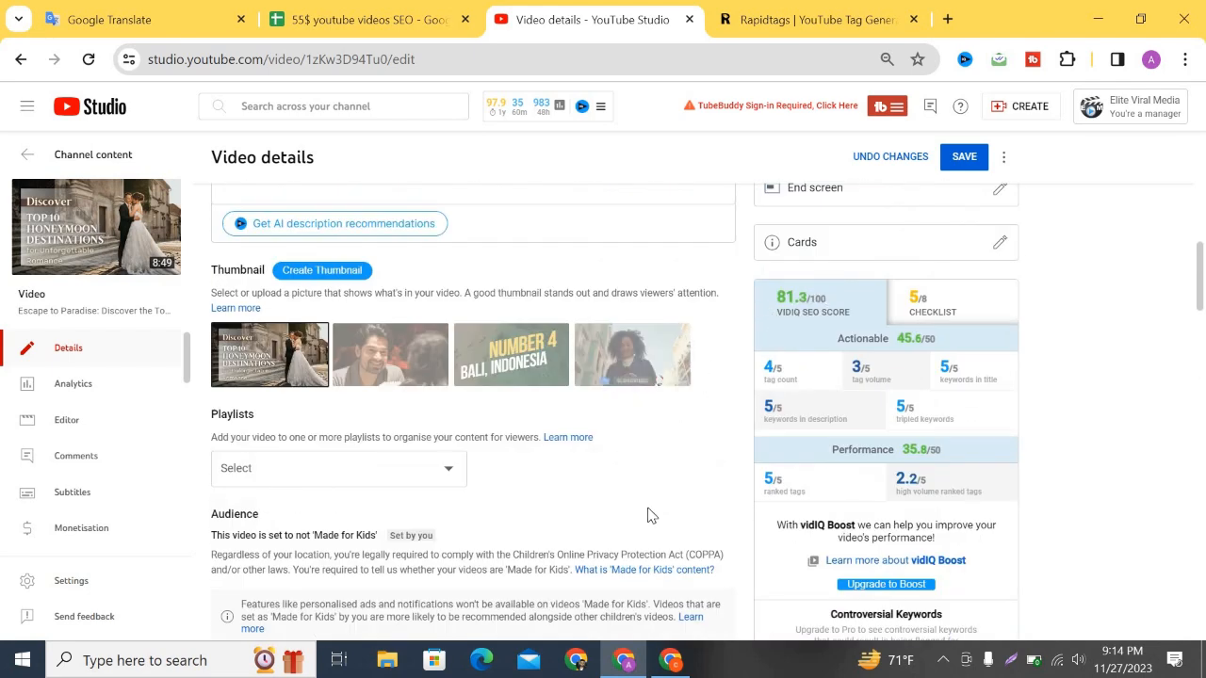
scroll(675, 520, up, 4)
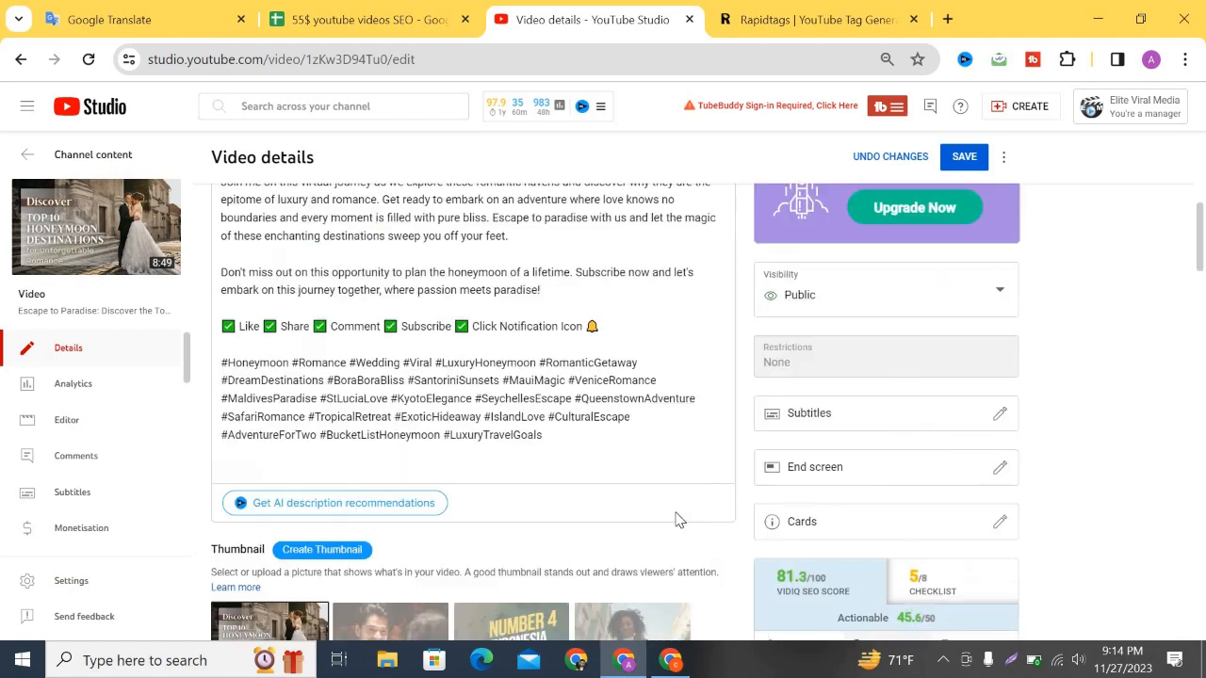
scroll(759, 490, down, 15)
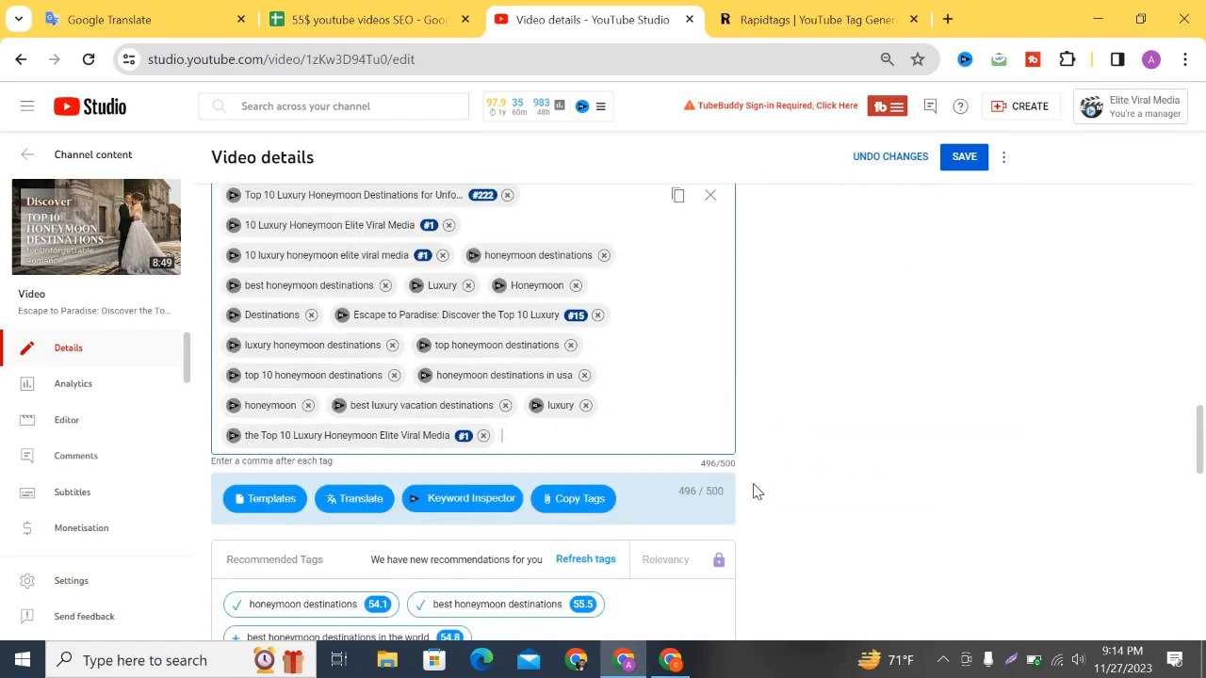
scroll(759, 489, up, 1)
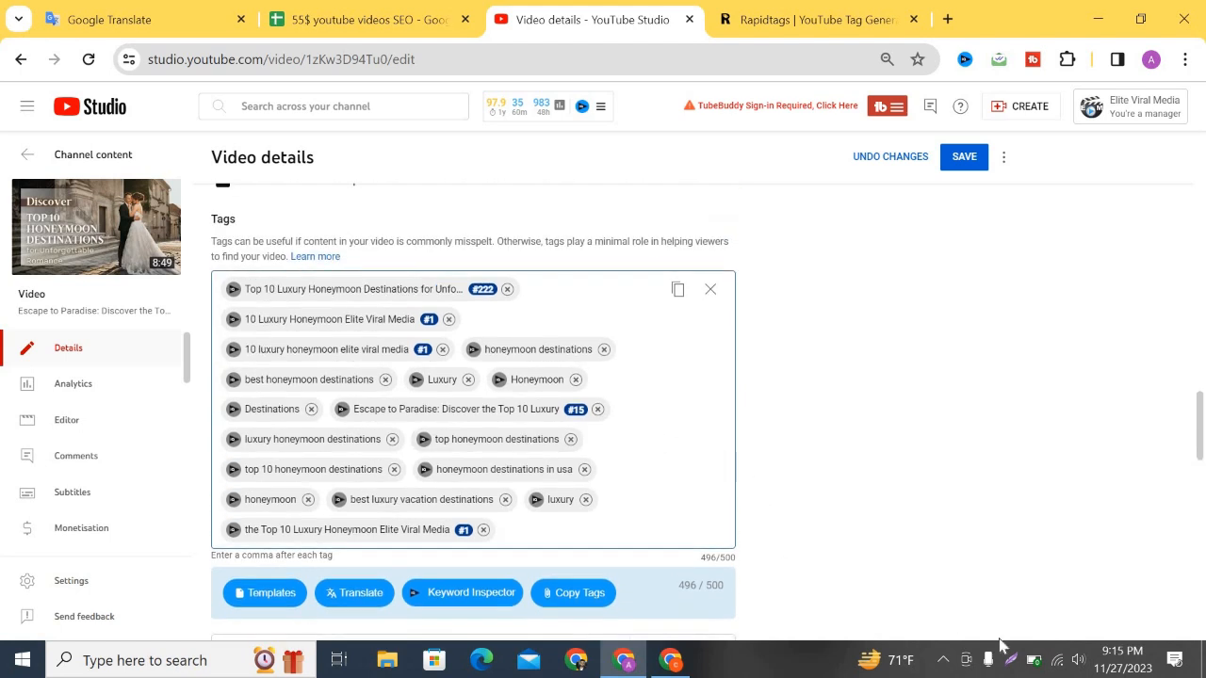
Capture the Tags area with Lightshot and upload it for a shareable link.
click(1012, 662)
mouse_move(5, 158)
mouse_down()
mouse_move(801, 611)
mouse_move(771, 586)
mouse_up()
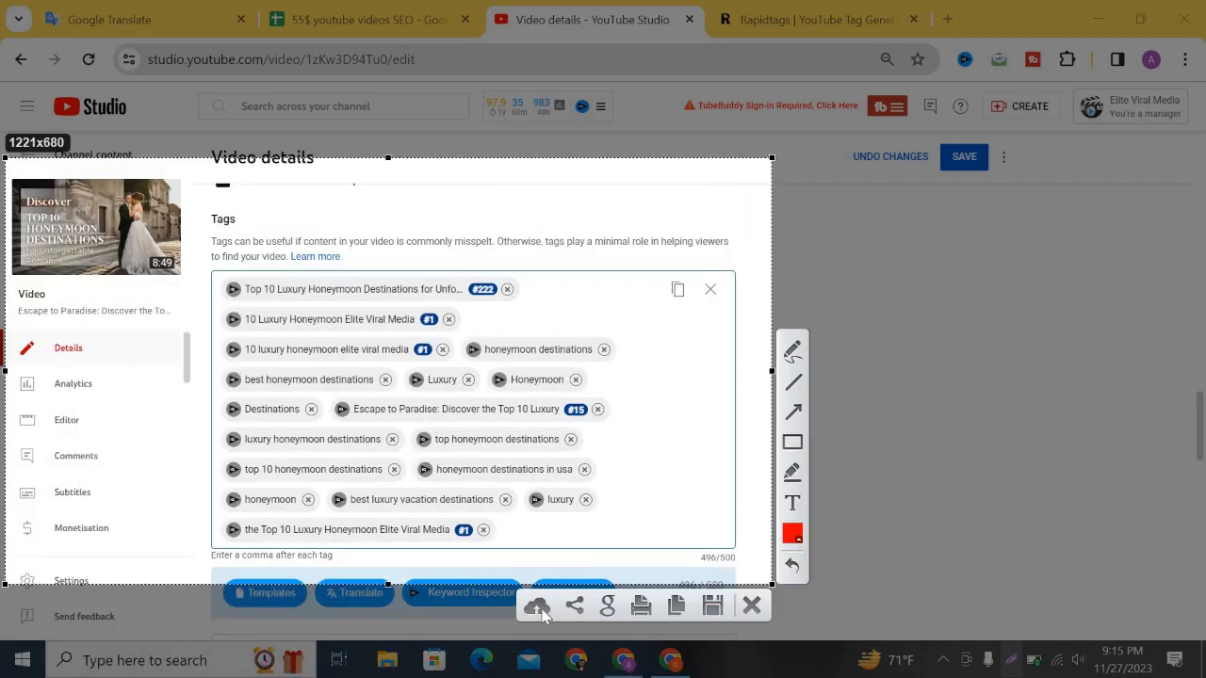
key(ctrl+d)
Paste the tags screenshot link into cell D17 of the SEO tracker.
click(368, 19)
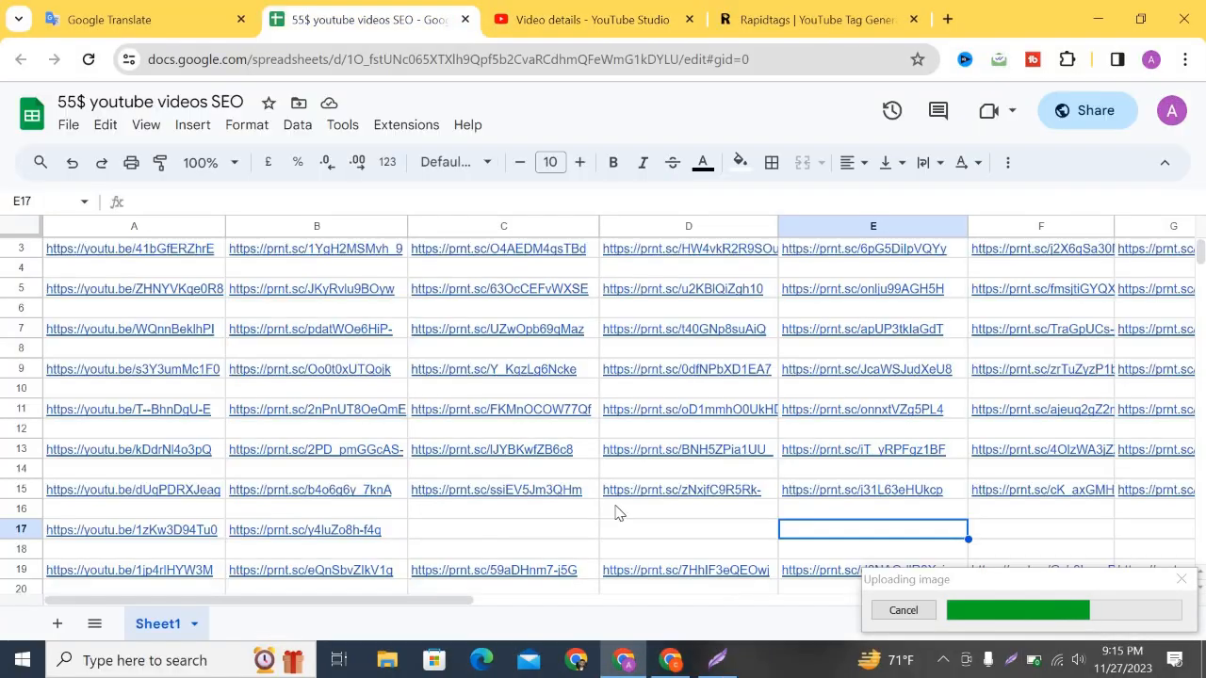
scroll(779, 354, up, 1)
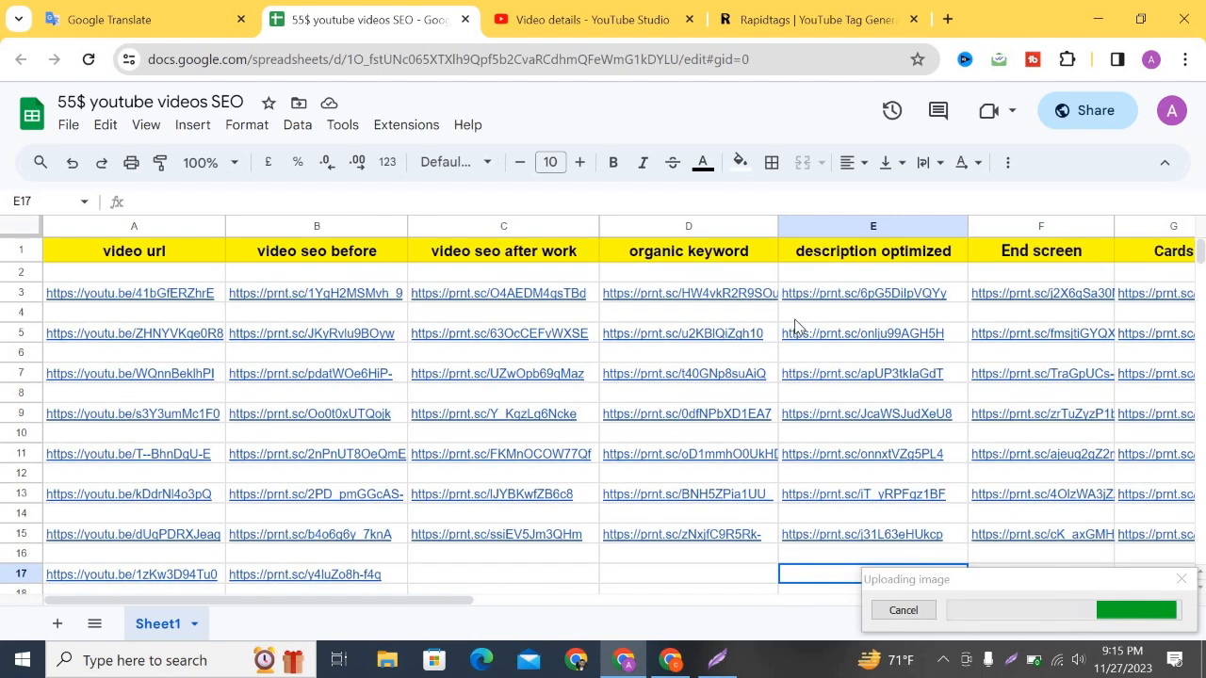
scroll(701, 339, down, 3)
scroll(701, 348, up, 3)
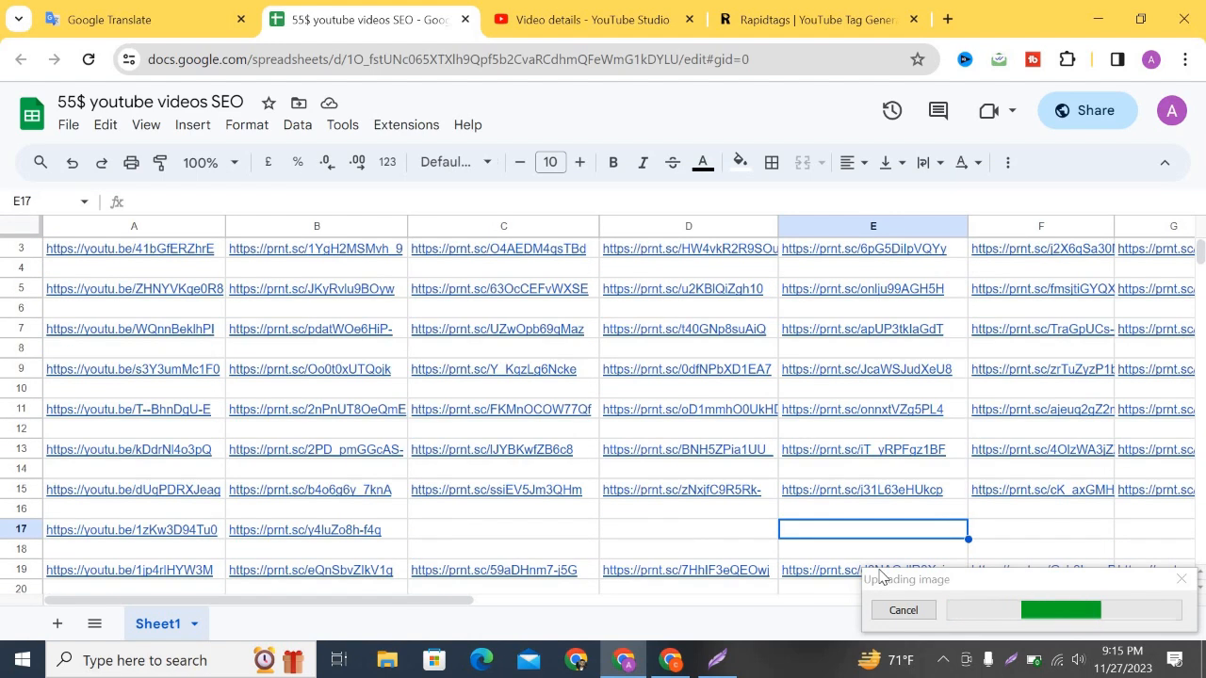
click(681, 532)
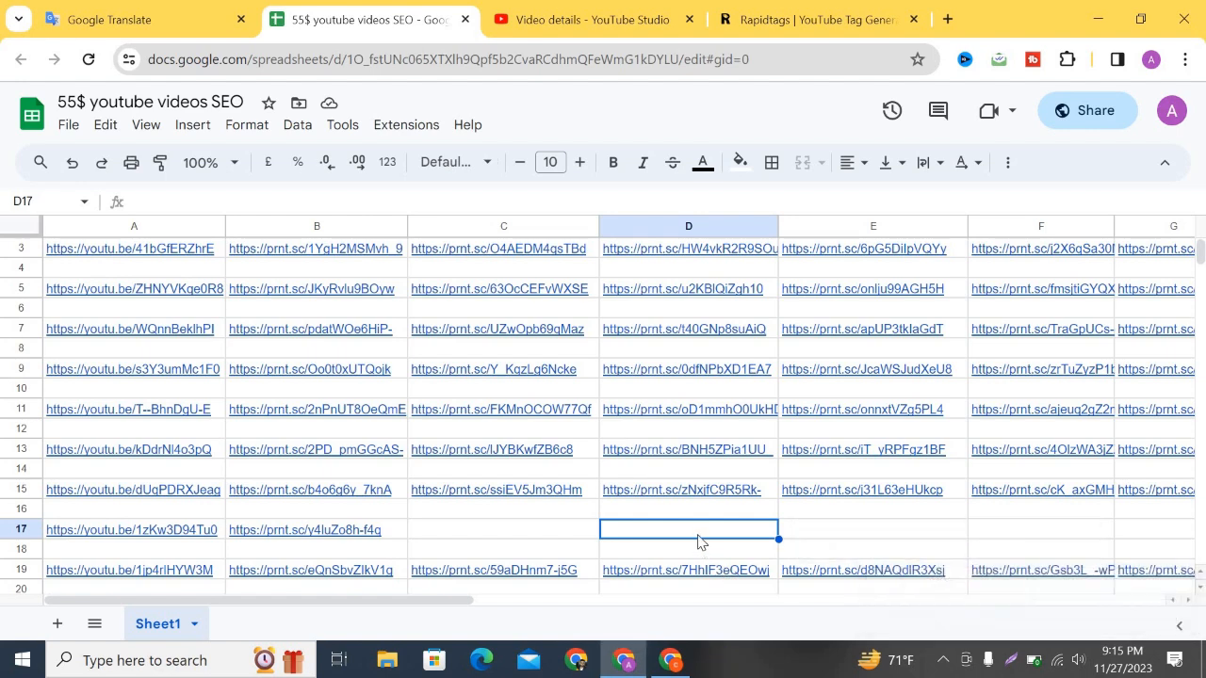
key(ctrl+v)
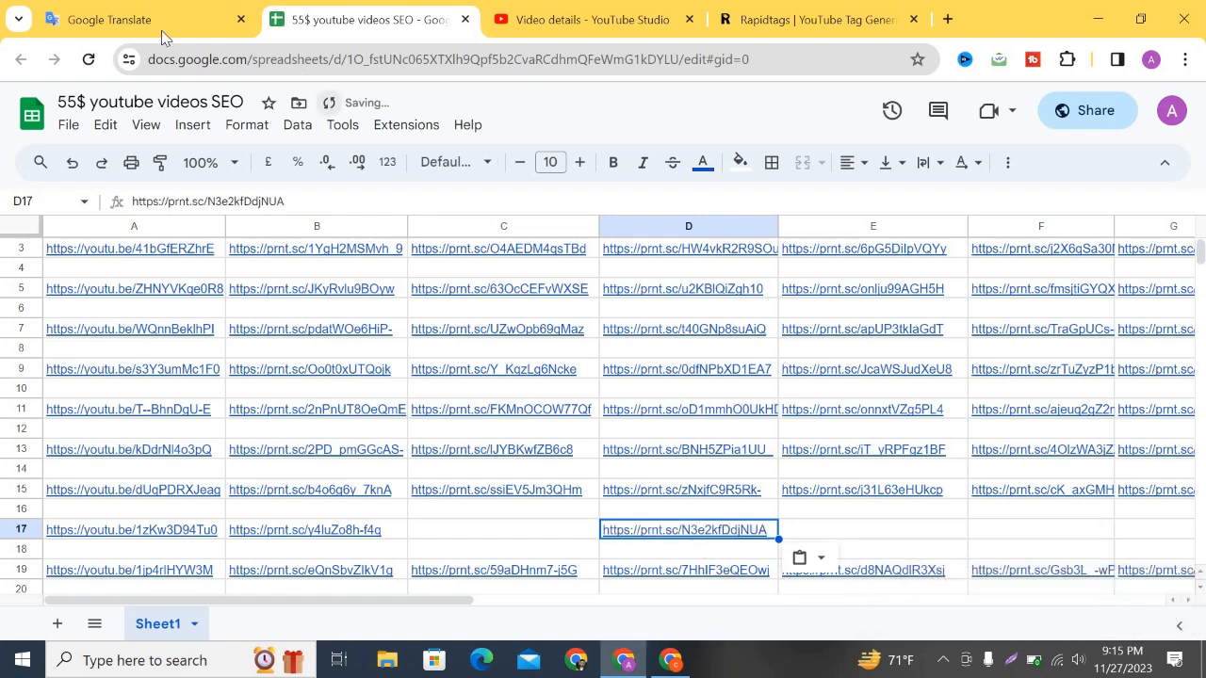
key(ctrl+Tab)
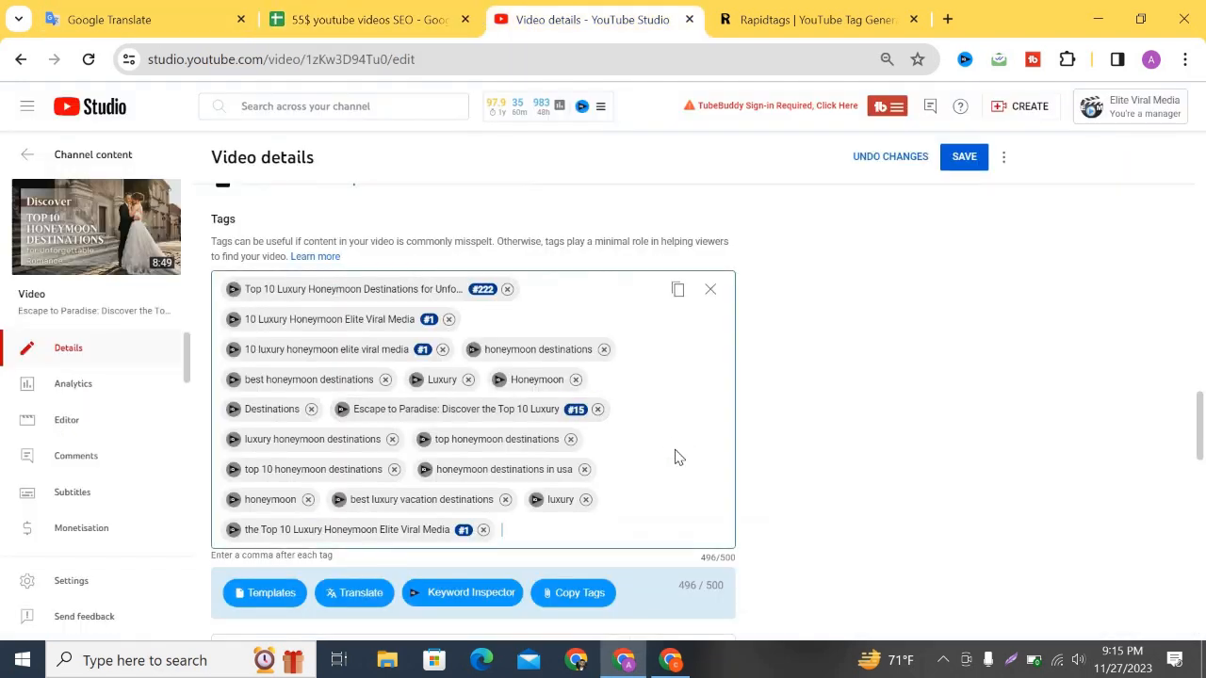
scroll(676, 452, up, 10)
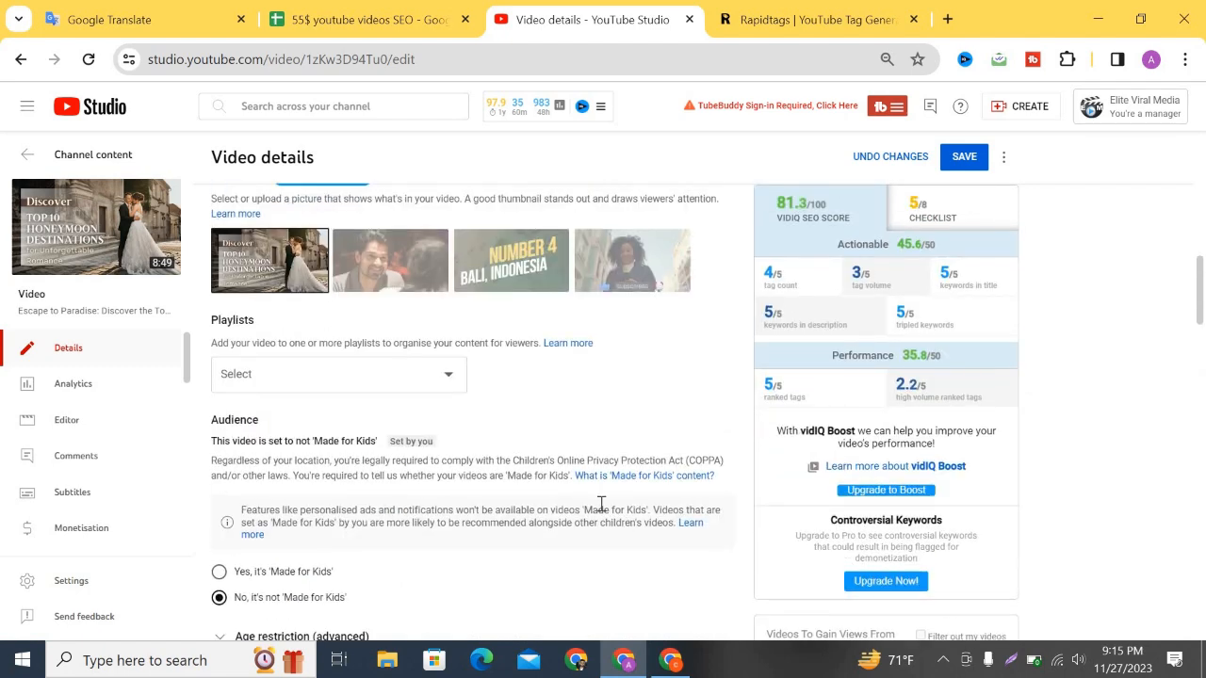
scroll(601, 505, up, 1)
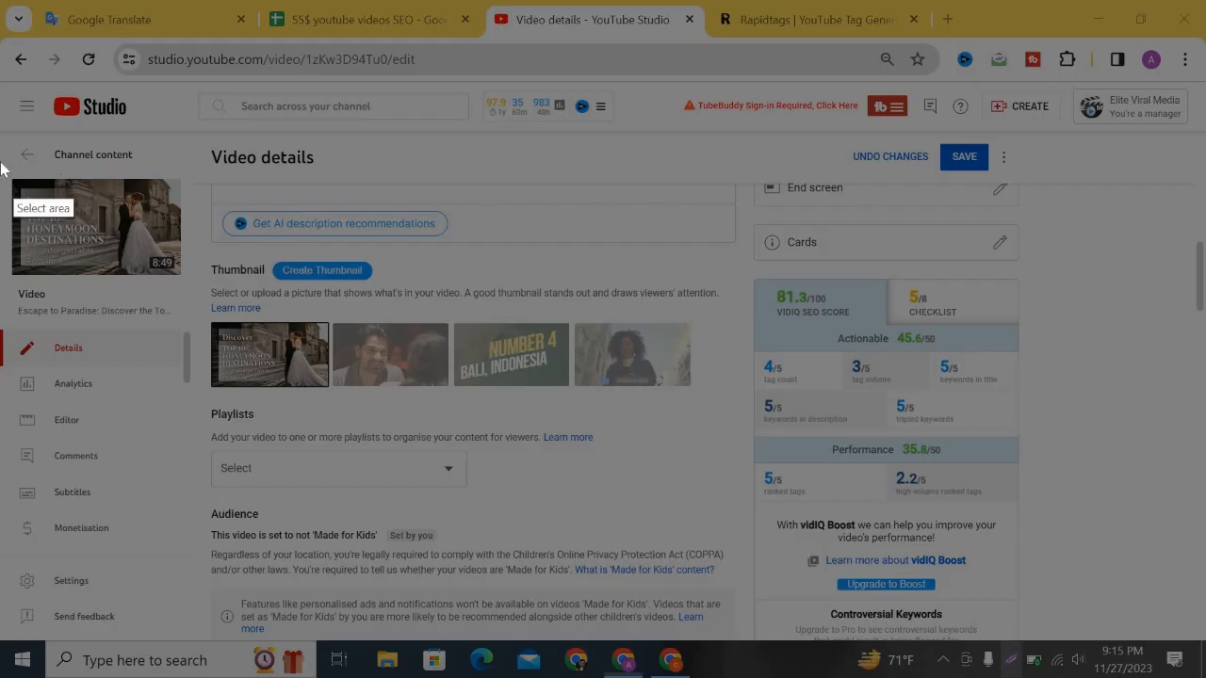
Screenshot the thumbnail and 81.3/100 vidIQ score area and paste its link into cell C17.
drag(2, 163, 1027, 568)
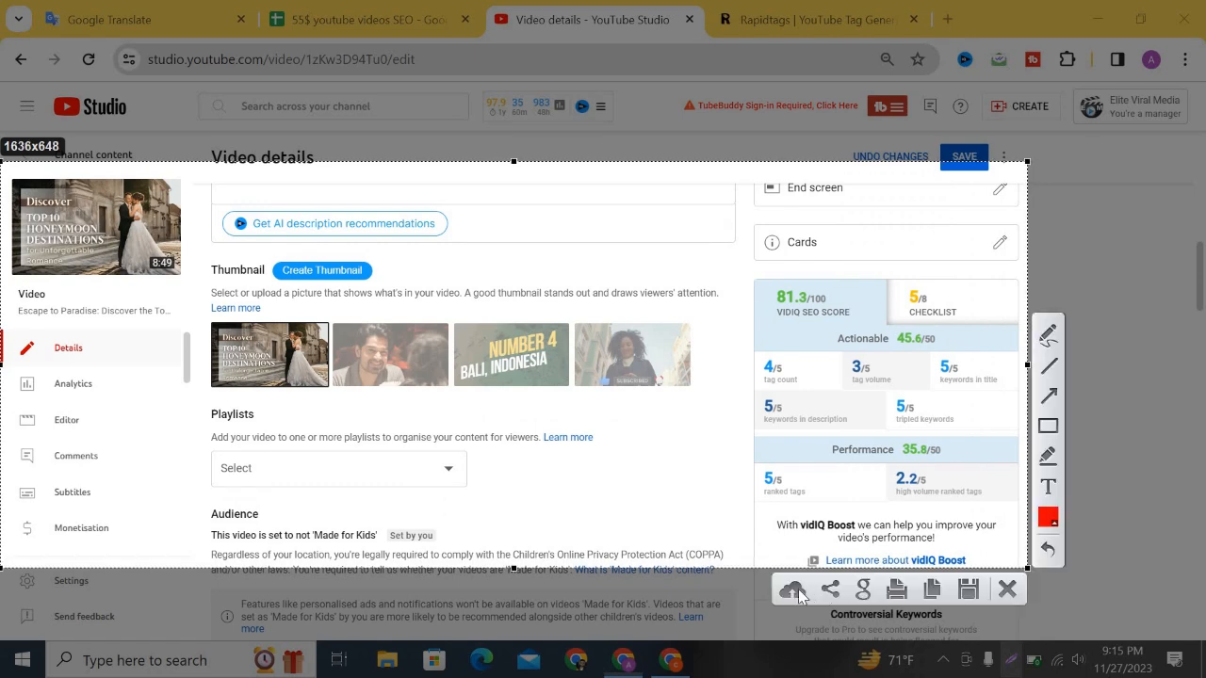
click(793, 589)
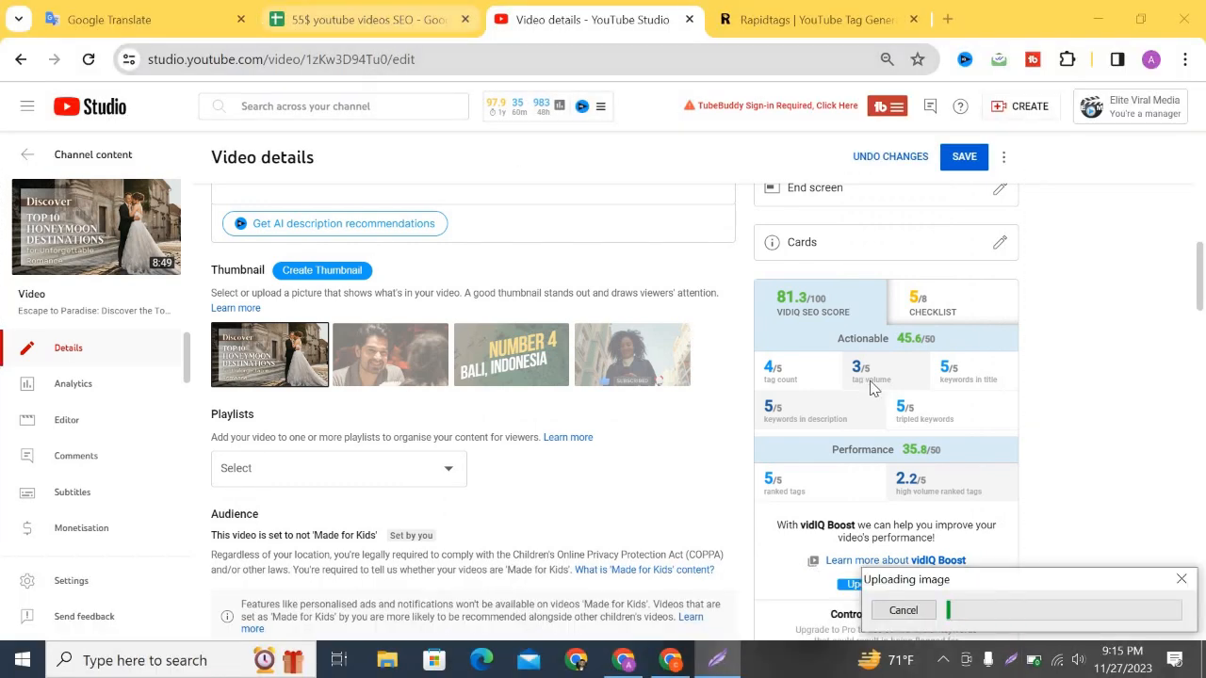
click(383, 19)
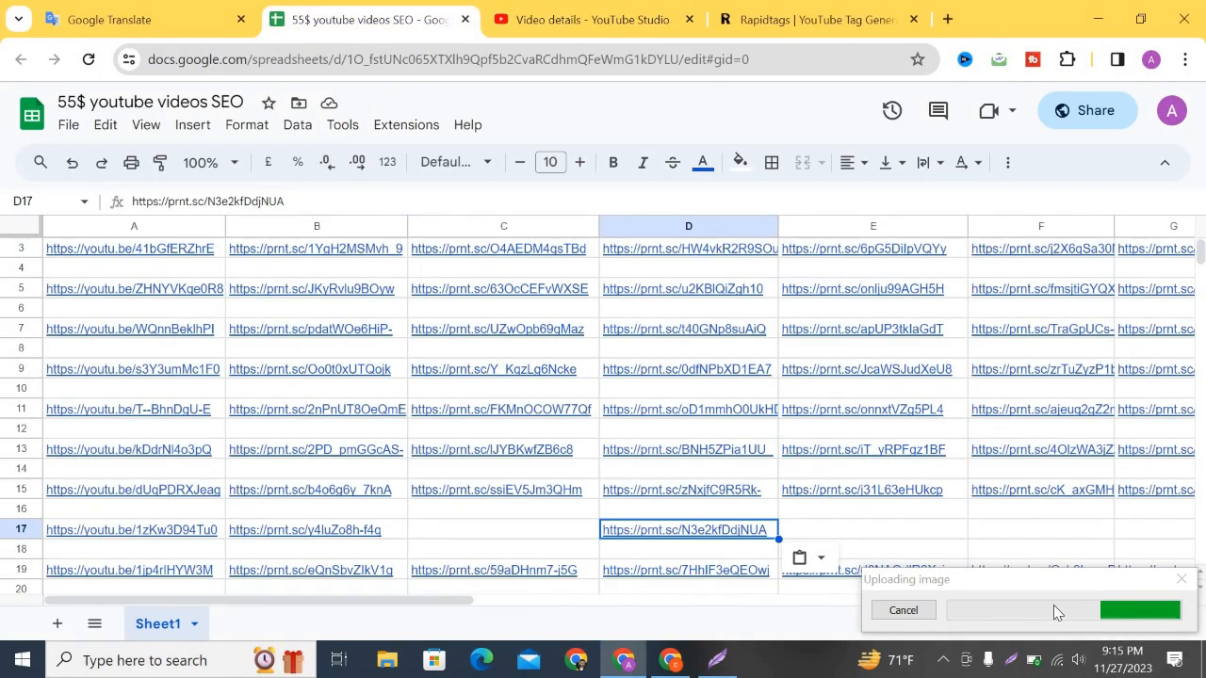
click(989, 609)
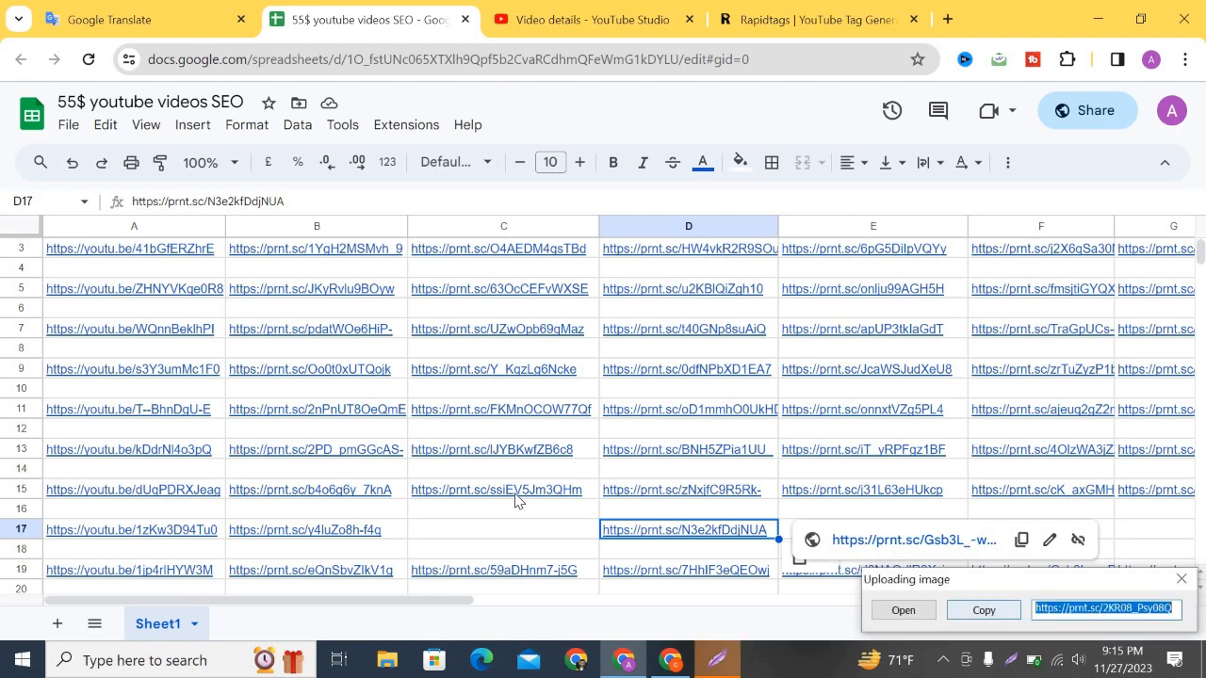
click(501, 533)
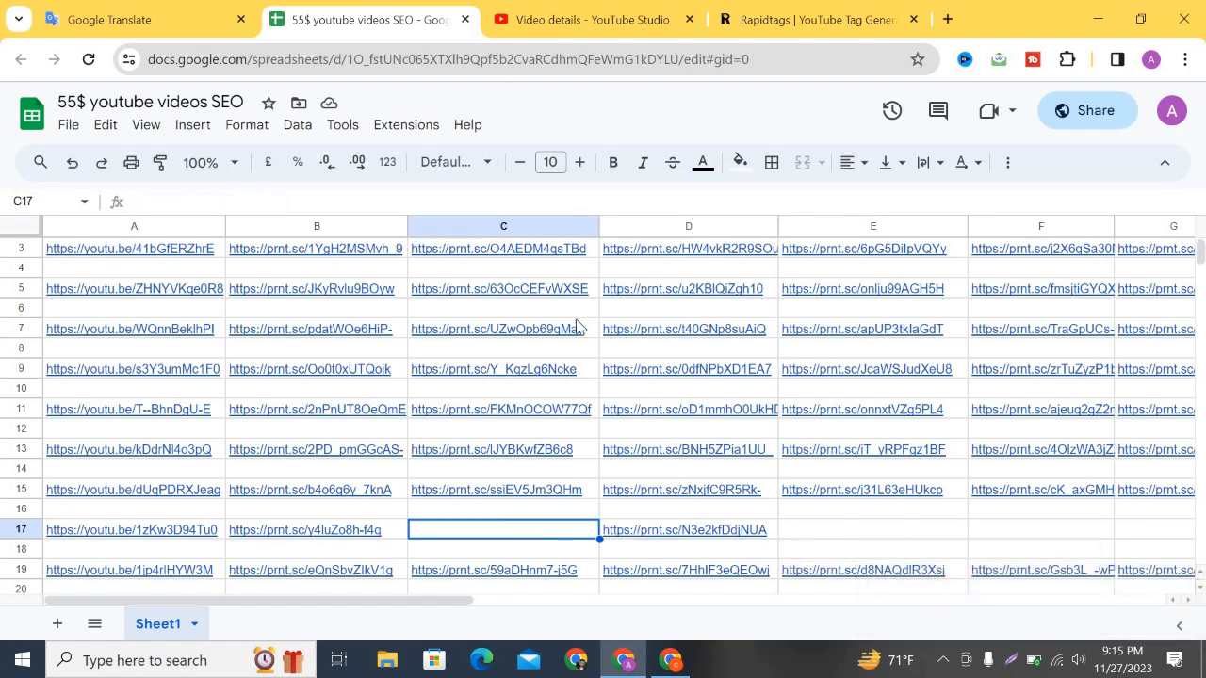
key(ctrl+v)
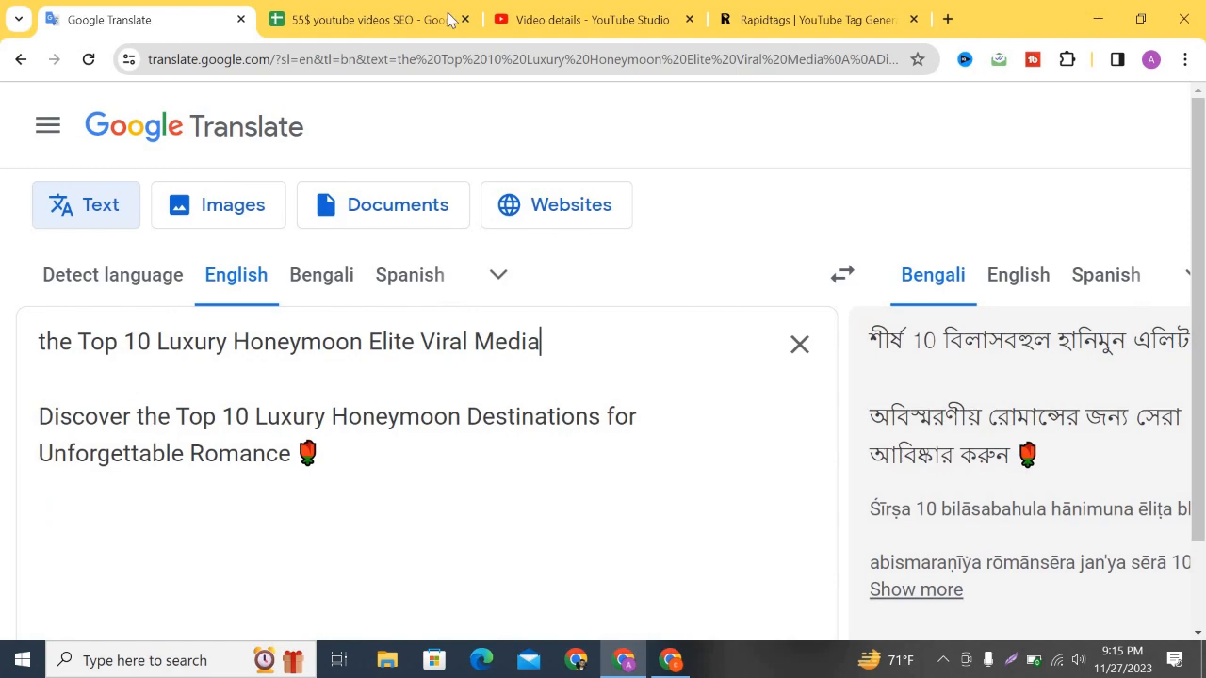
click(570, 13)
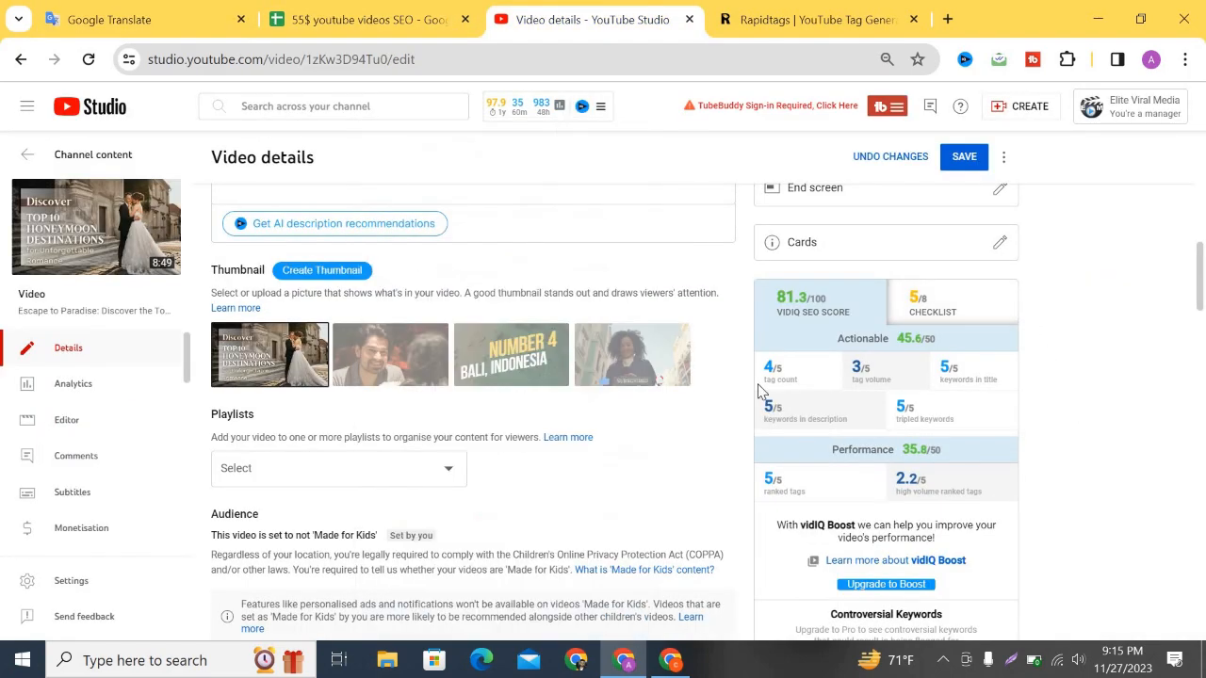
Capture the video description with Lightshot, outline the hashtag block in red, upload it and copy the link.
scroll(453, 320, up, 8)
scroll(458, 327, down, 5)
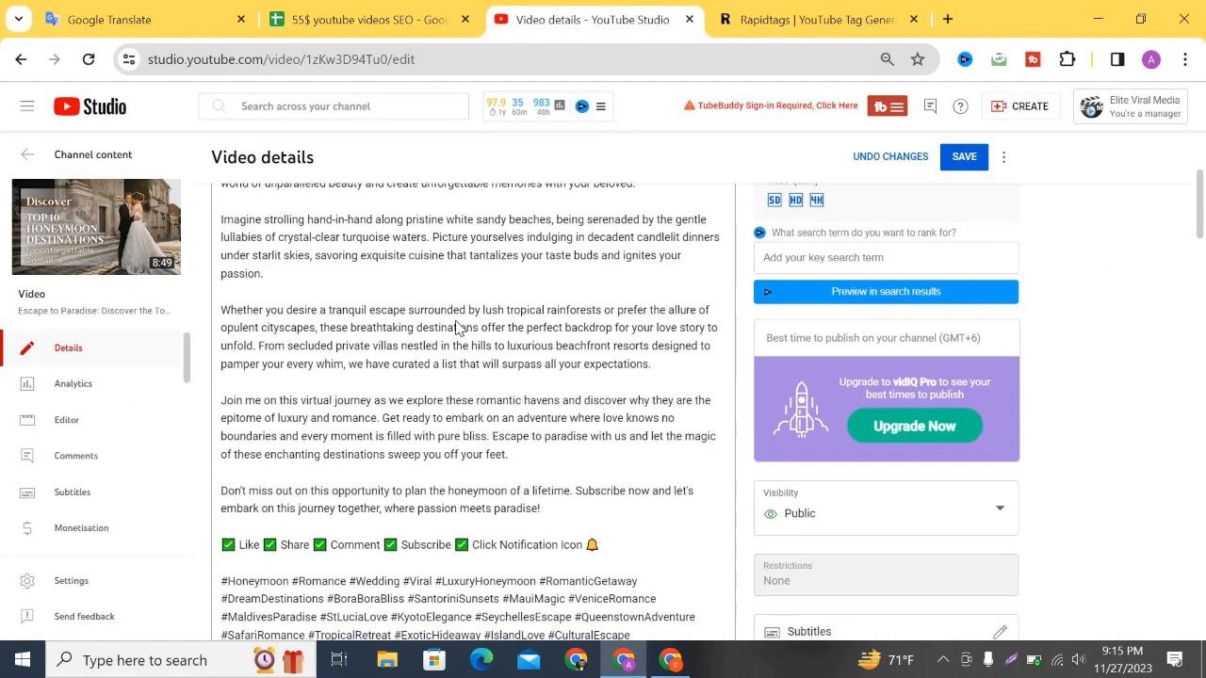
click(1014, 664)
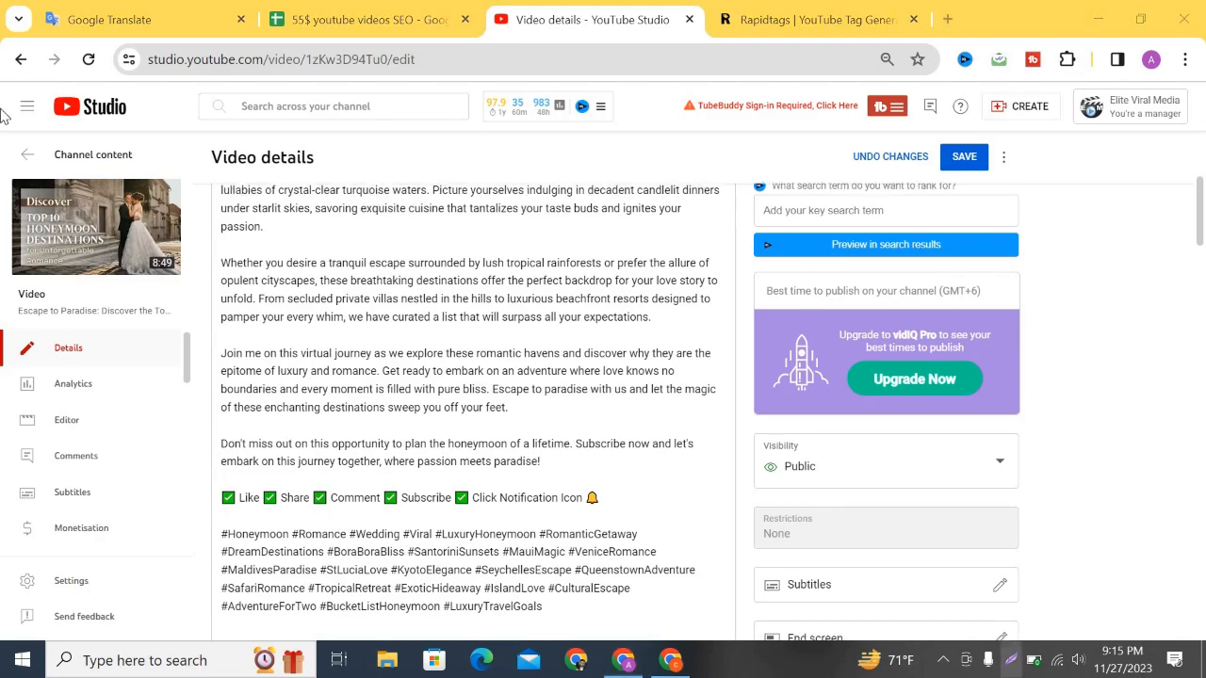
drag(4, 147, 726, 569)
drag(743, 628, 743, 628)
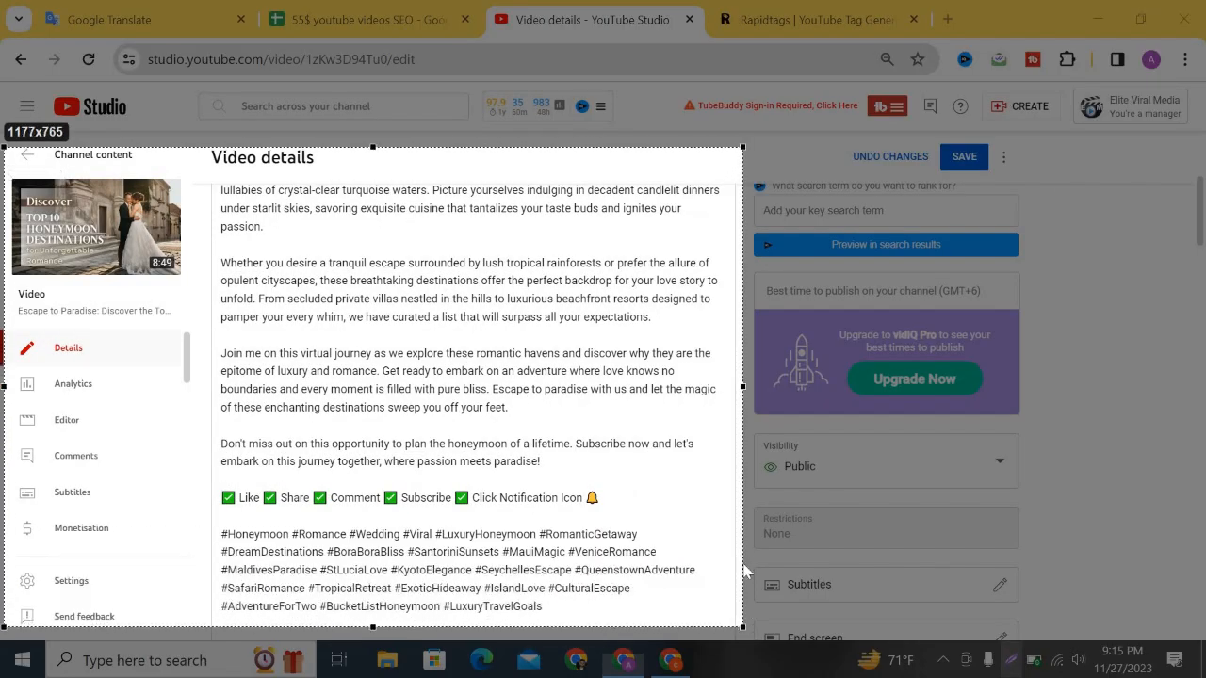
mouse_move(209, 510)
mouse_down()
mouse_move(336, 628)
mouse_move(679, 637)
mouse_move(678, 621)
mouse_up()
click(518, 651)
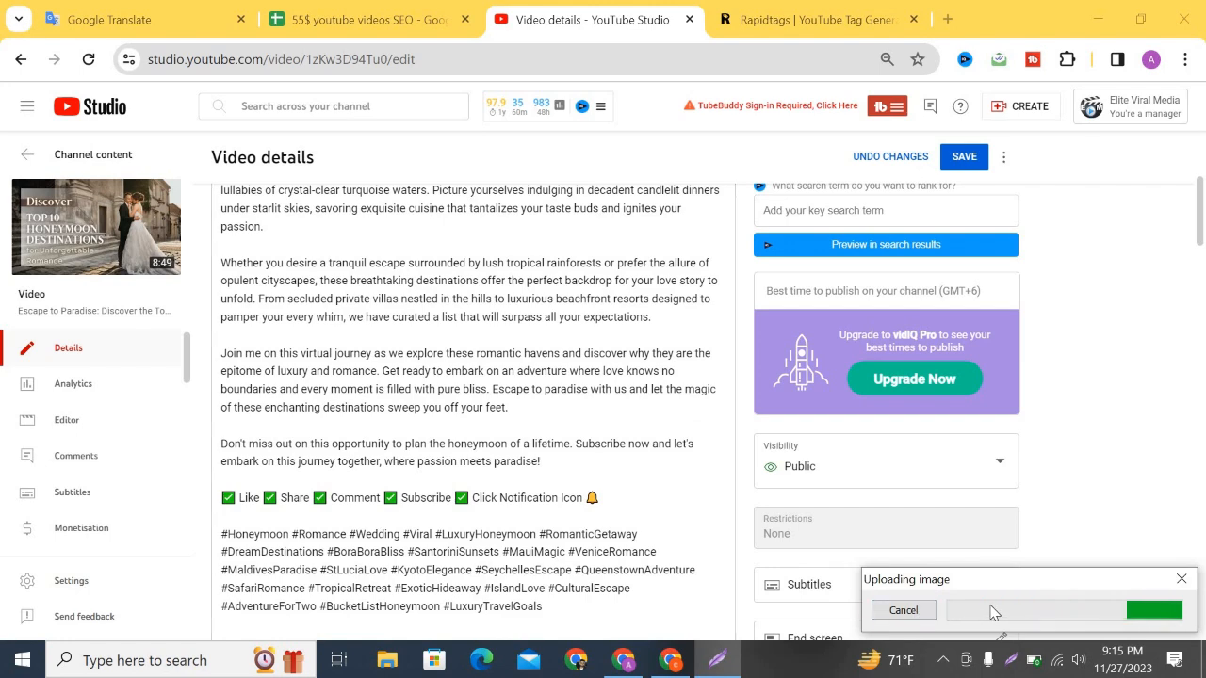
click(985, 611)
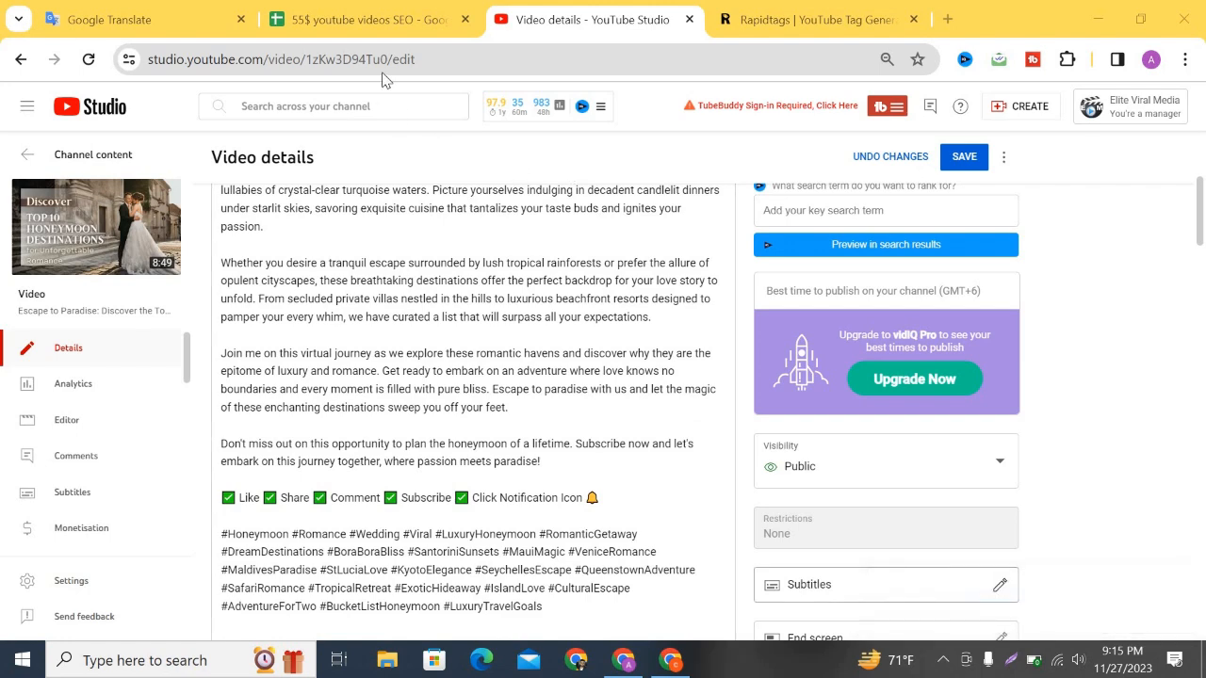
Paste the description screenshot link into tracker cell E17 under description optimized.
click(374, 20)
key(ctrl+v)
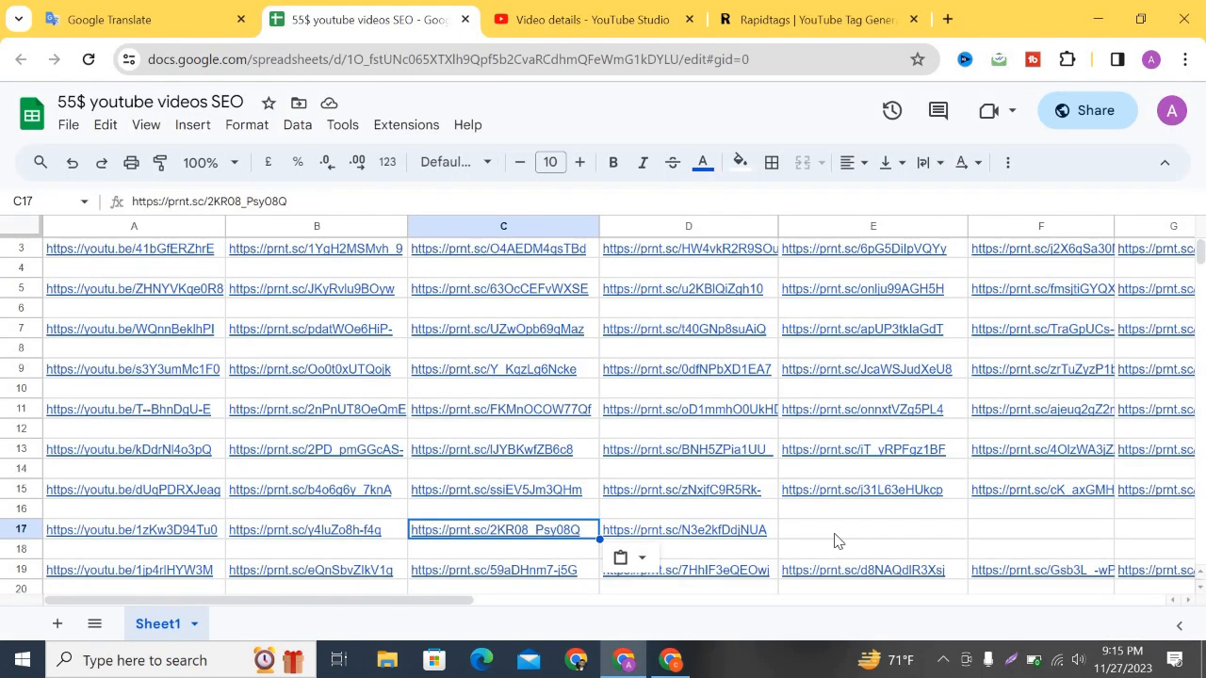
click(837, 540)
key(ctrl+v)
scroll(595, 450, right, 5)
scroll(705, 450, left, 6)
scroll(708, 428, up, 1)
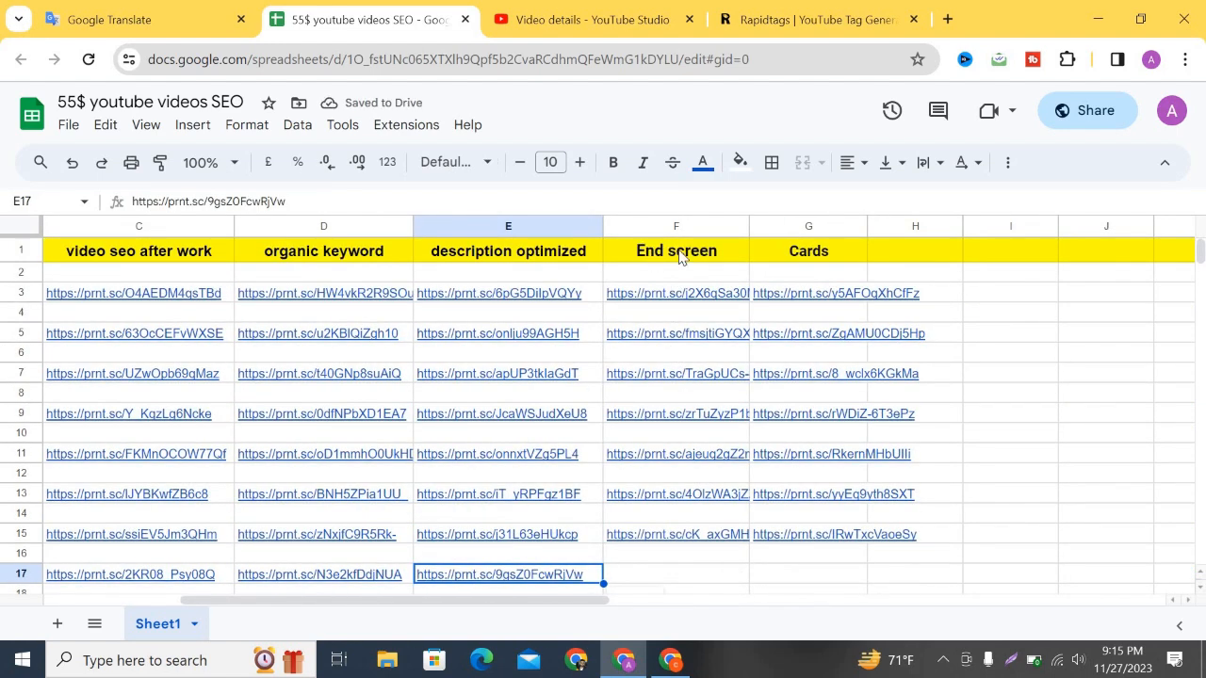
scroll(679, 260, down, 1)
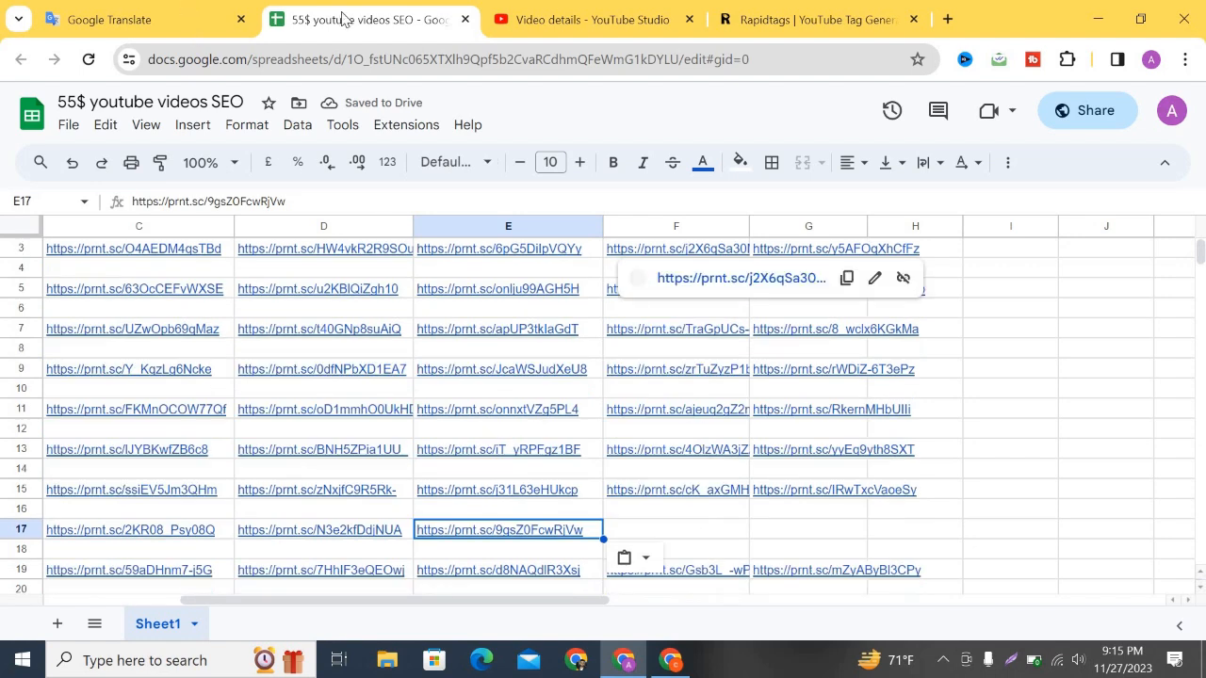
Set the end screen to feature the specific Brown Recluse Spider video.
click(537, 20)
scroll(631, 434, down, 4)
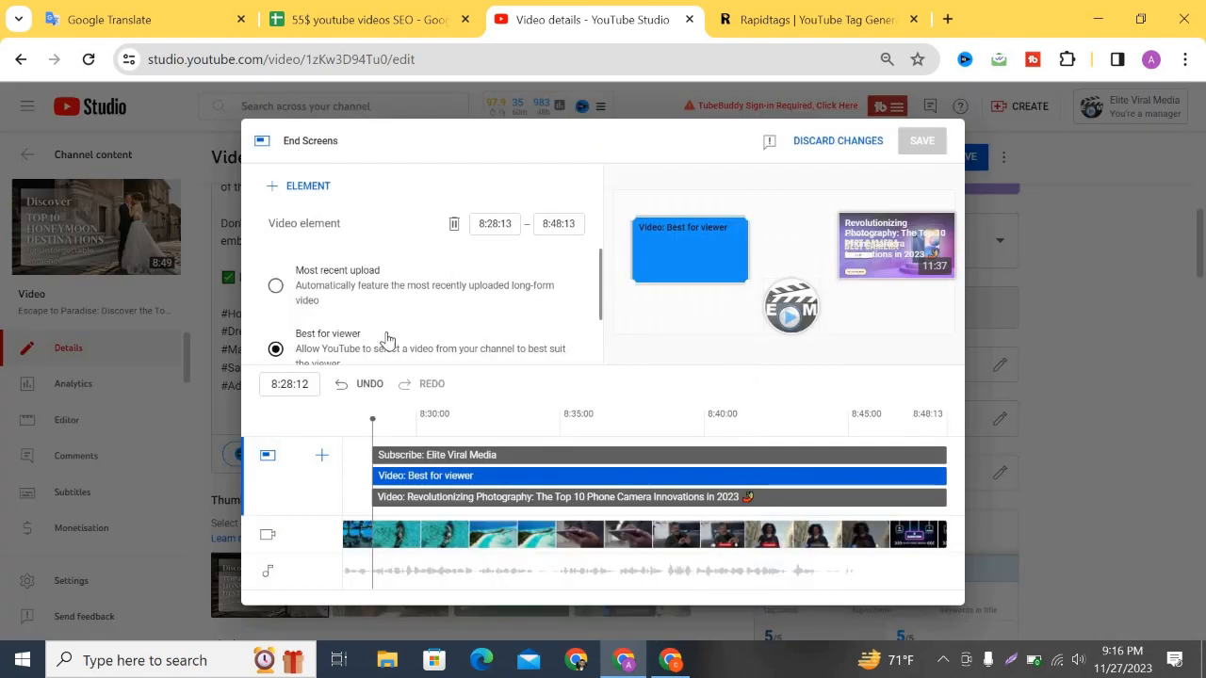
scroll(301, 337, down, 1)
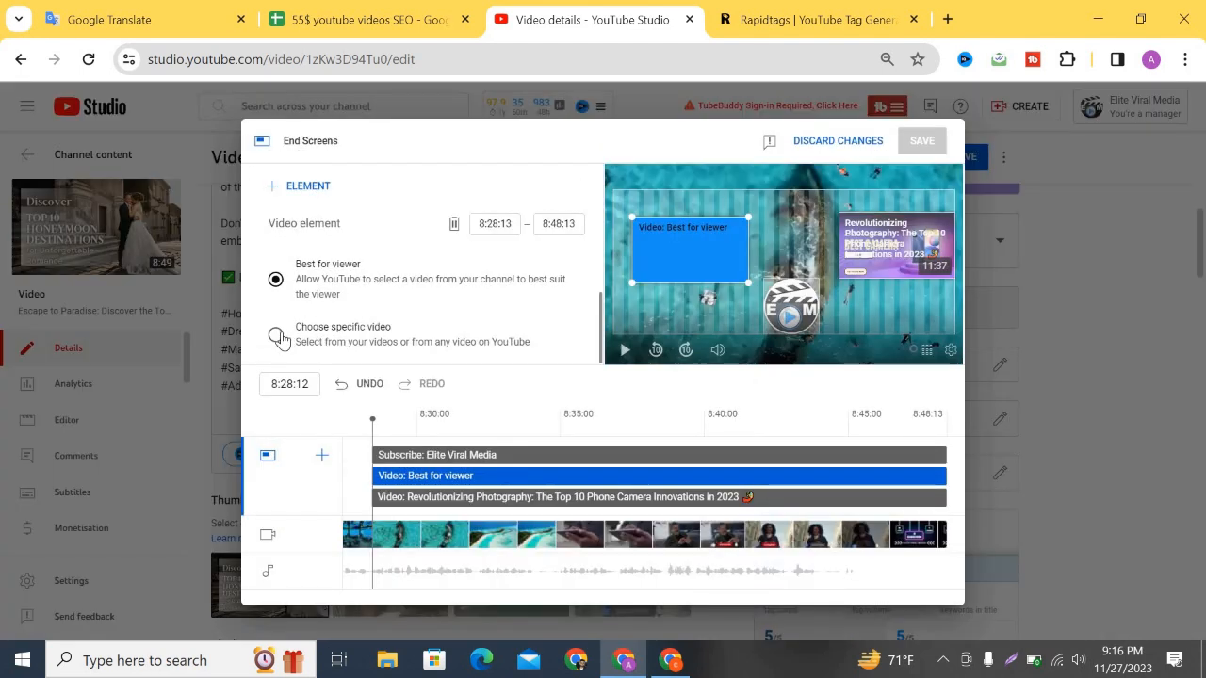
click(447, 326)
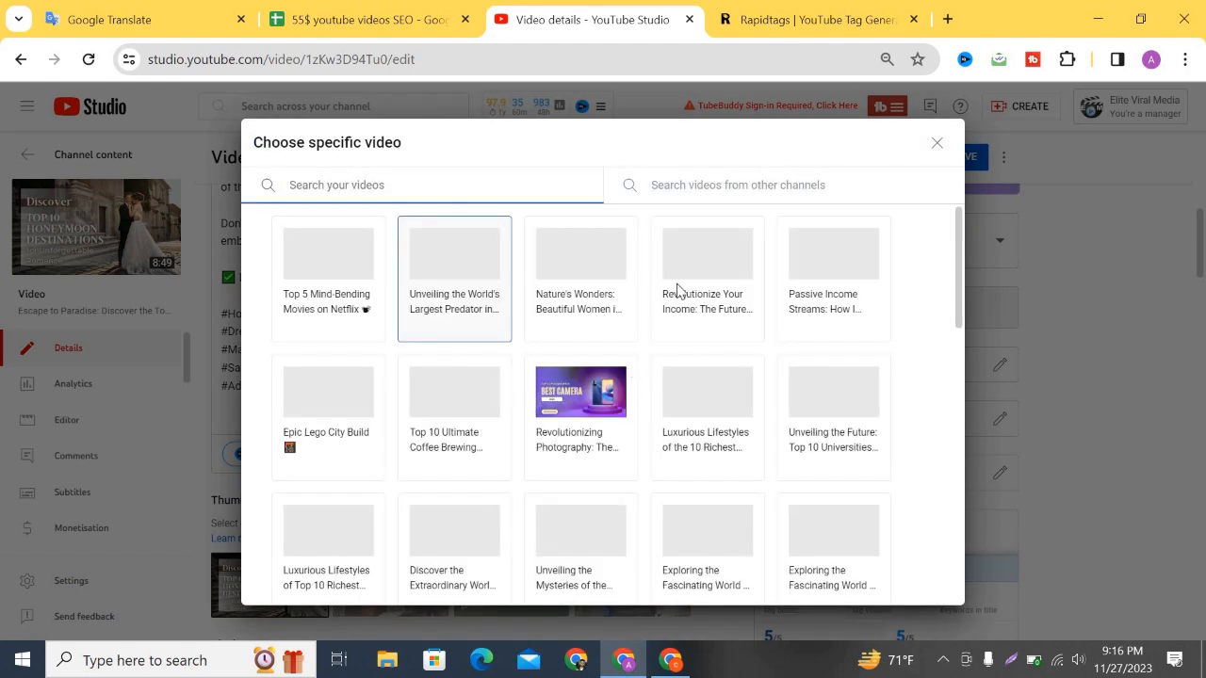
click(607, 530)
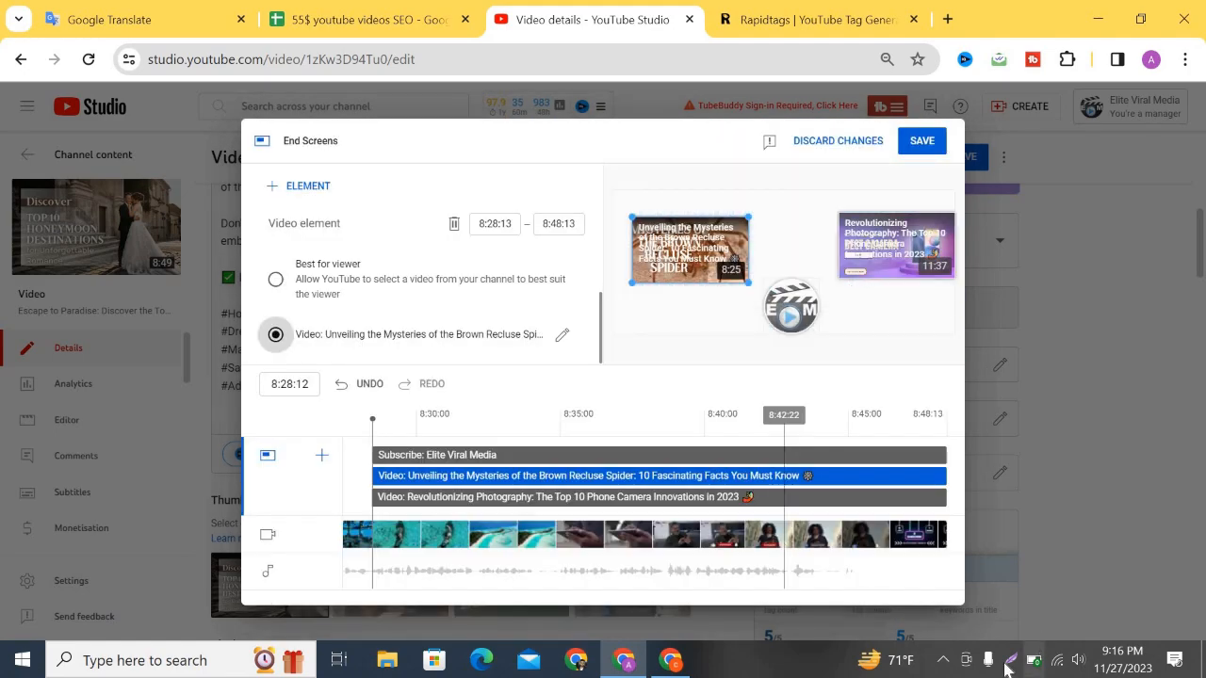
Upload a Lightshot screenshot of the end screen editor and paste its link into cell F17.
click(1008, 662)
mouse_move(209, 98)
mouse_down()
mouse_move(982, 627)
mouse_move(968, 613)
mouse_up()
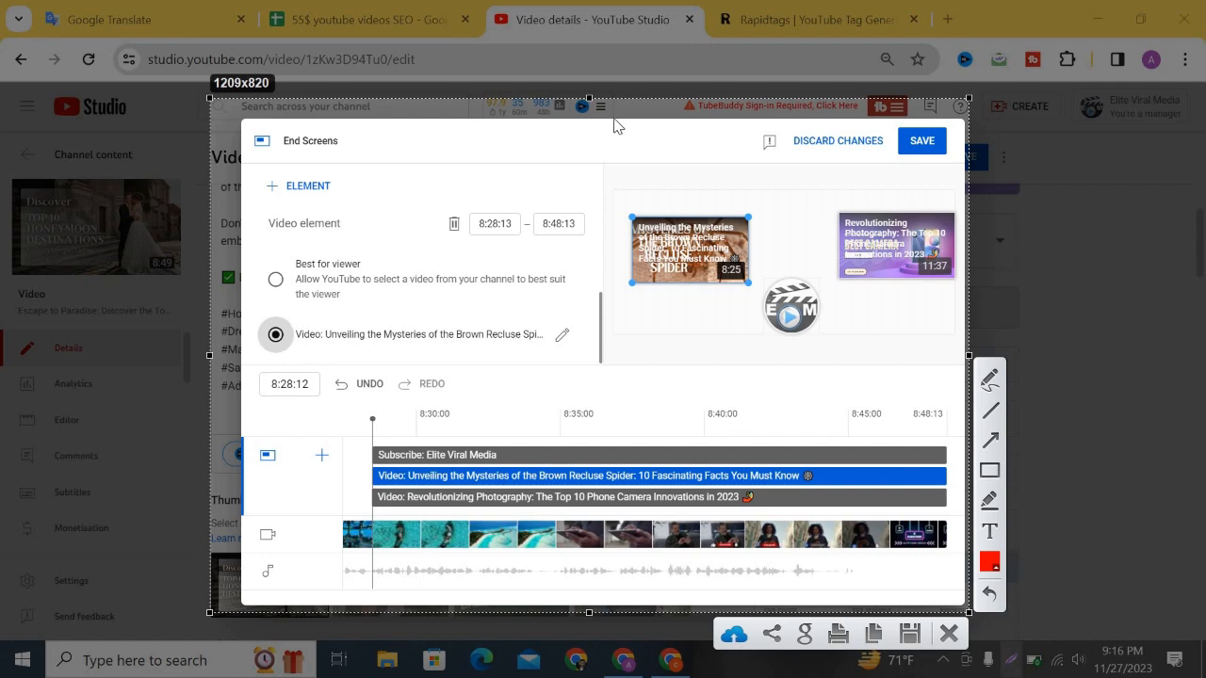
key(ctrl+d)
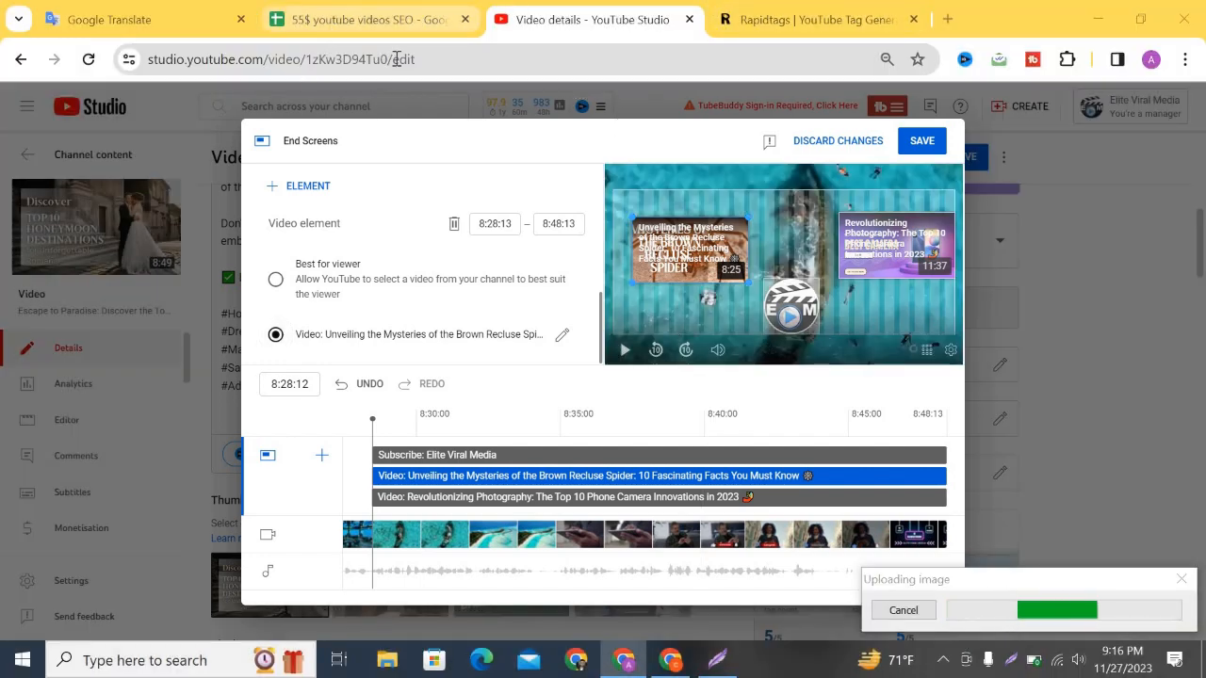
click(367, 18)
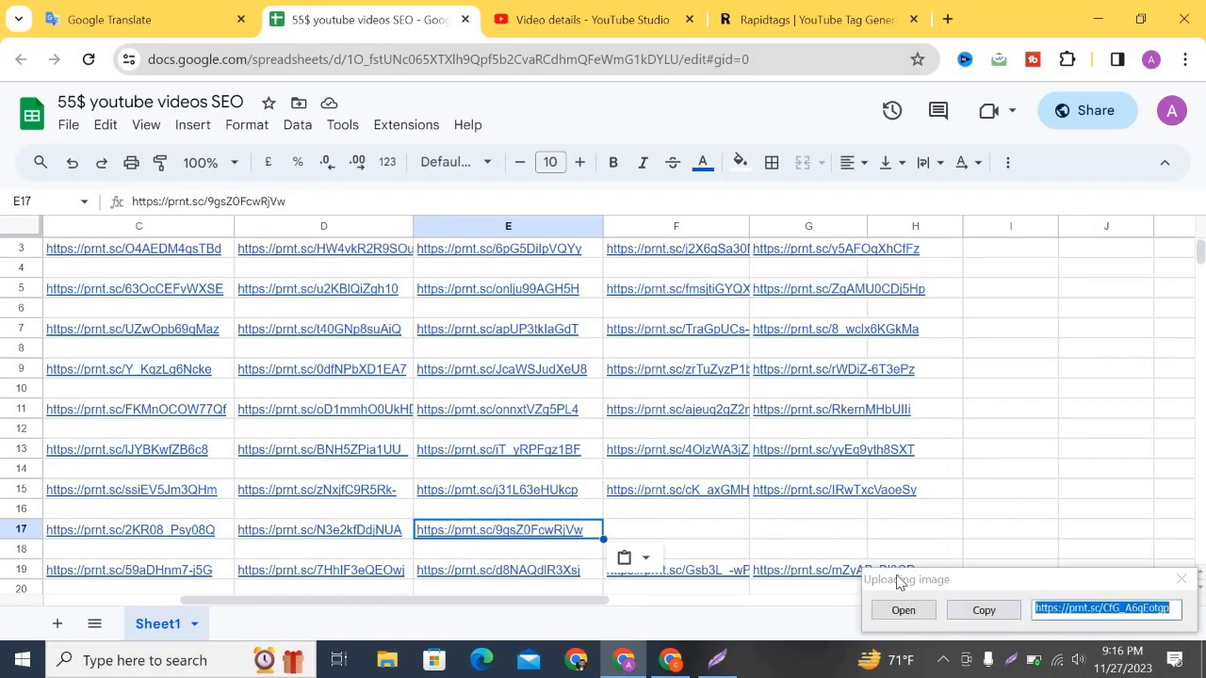
click(982, 610)
click(697, 537)
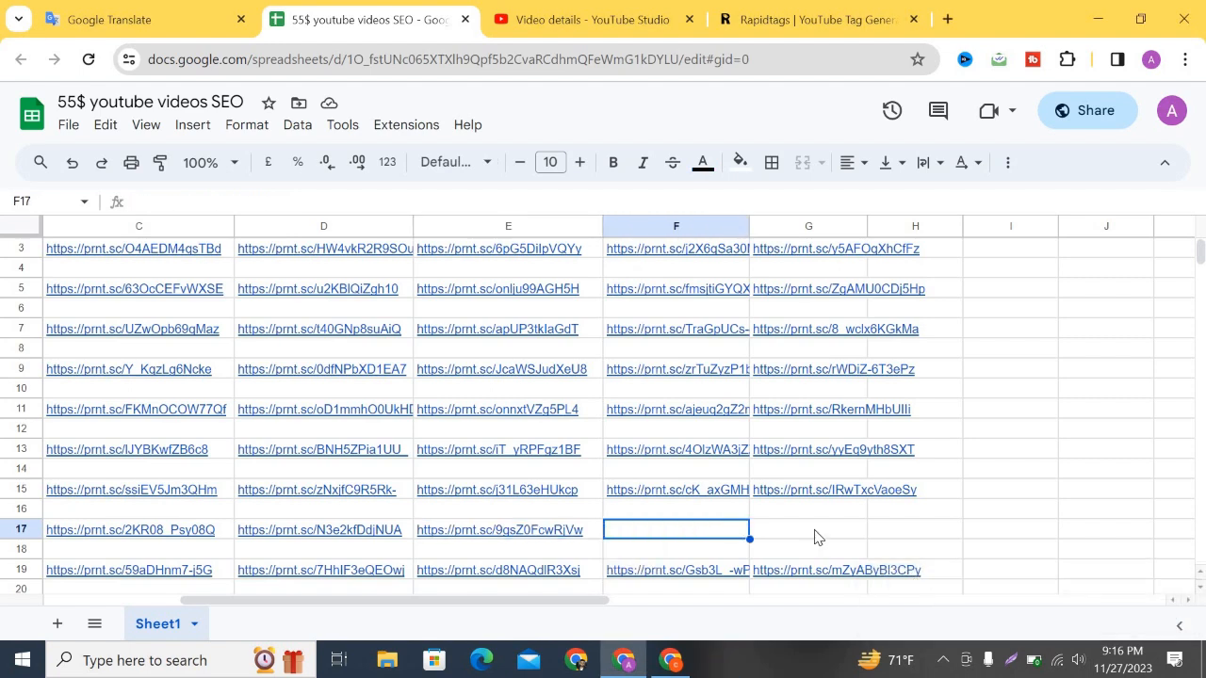
key(ctrl+v)
key(Tab)
Return to the end screen editor and save the changes.
scroll(775, 278, up, 1)
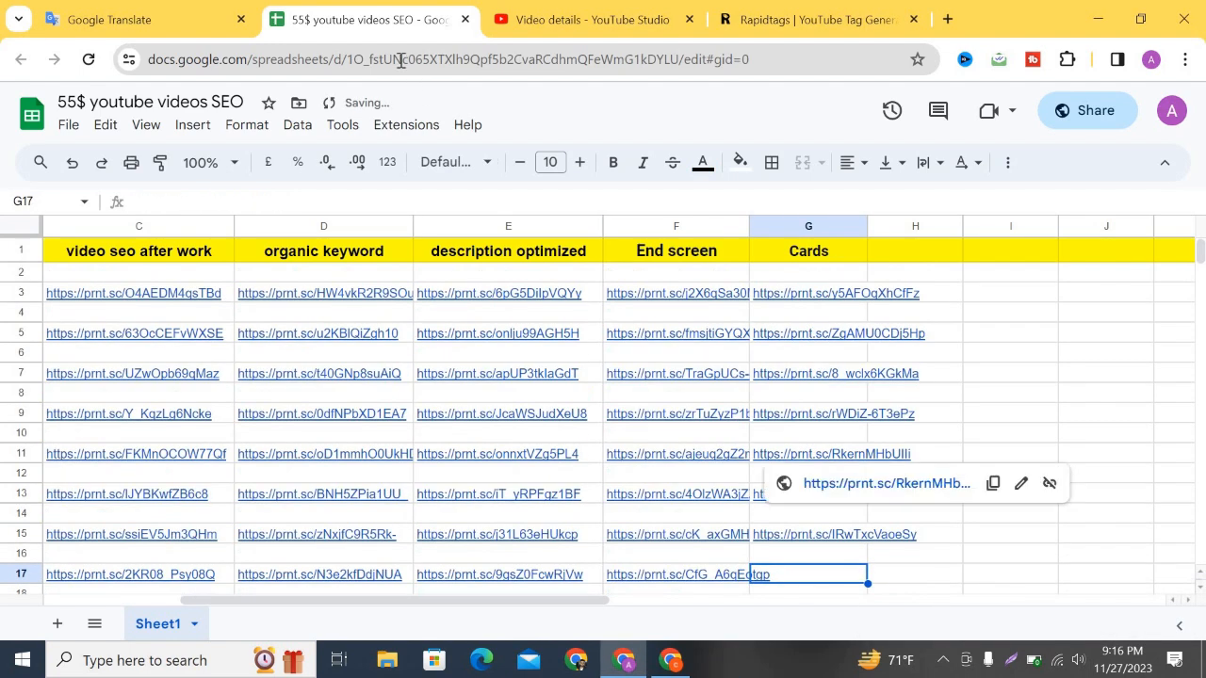
key(ctrl+Tab)
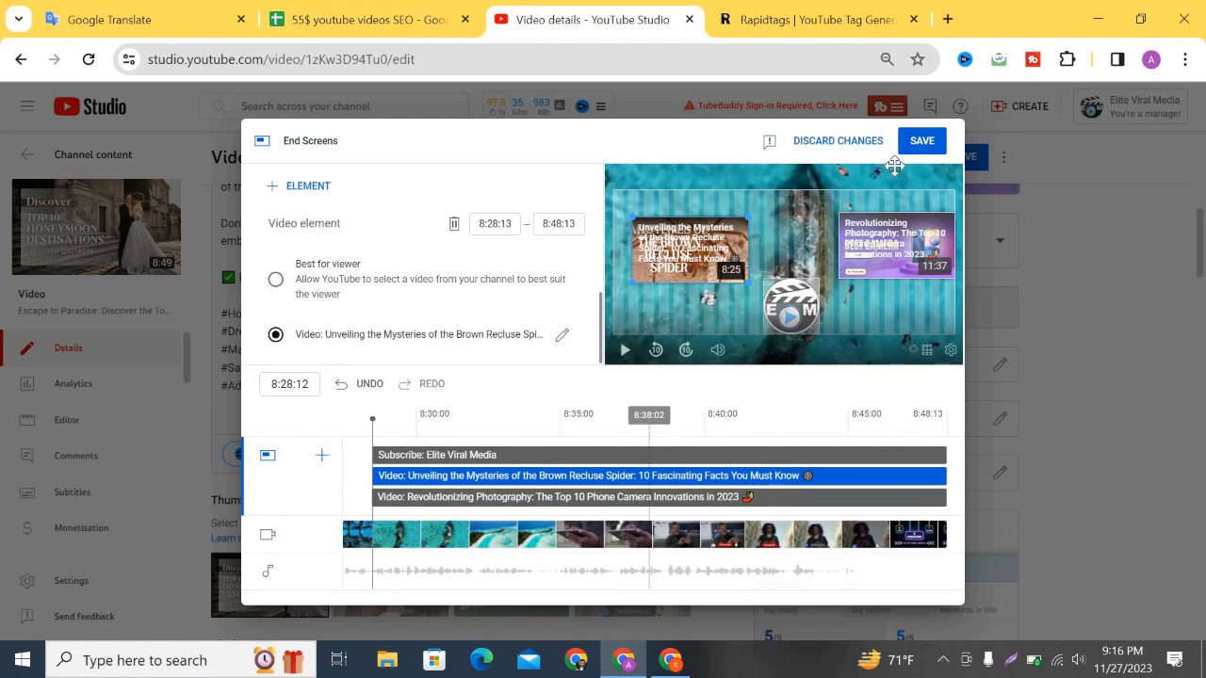
click(912, 143)
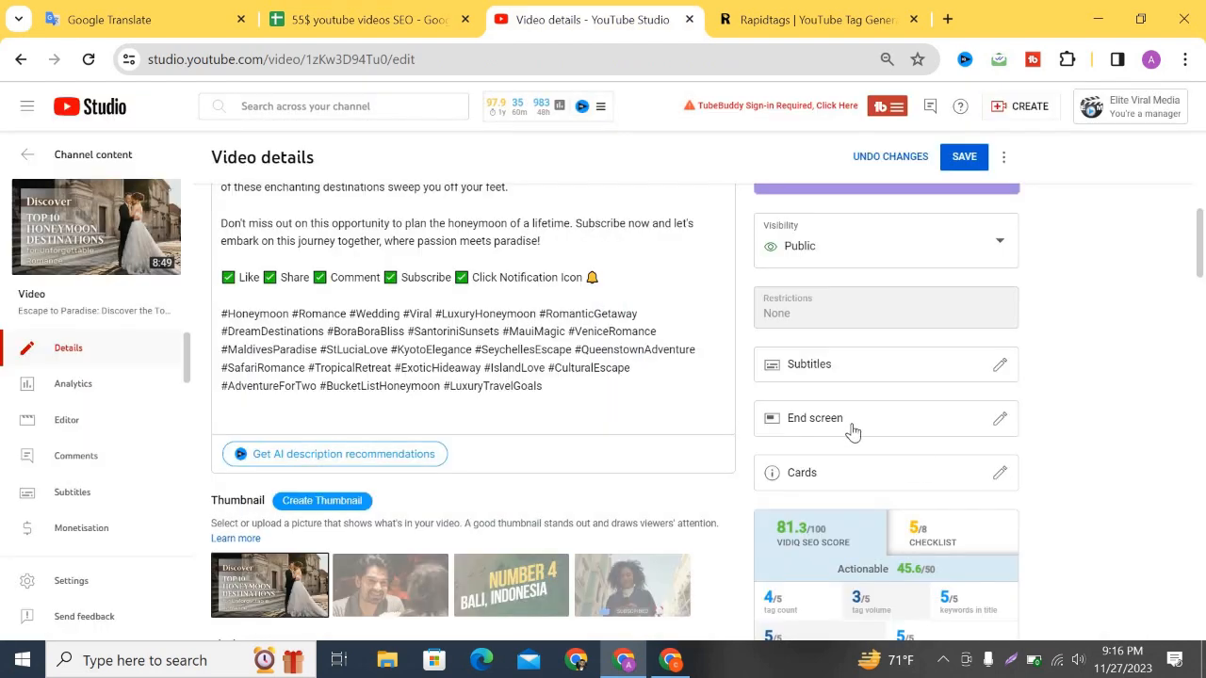
Move the existing card to 0:39:20, add an Unleashing the Ultimate Power video card at 3:01:27, and save.
click(800, 474)
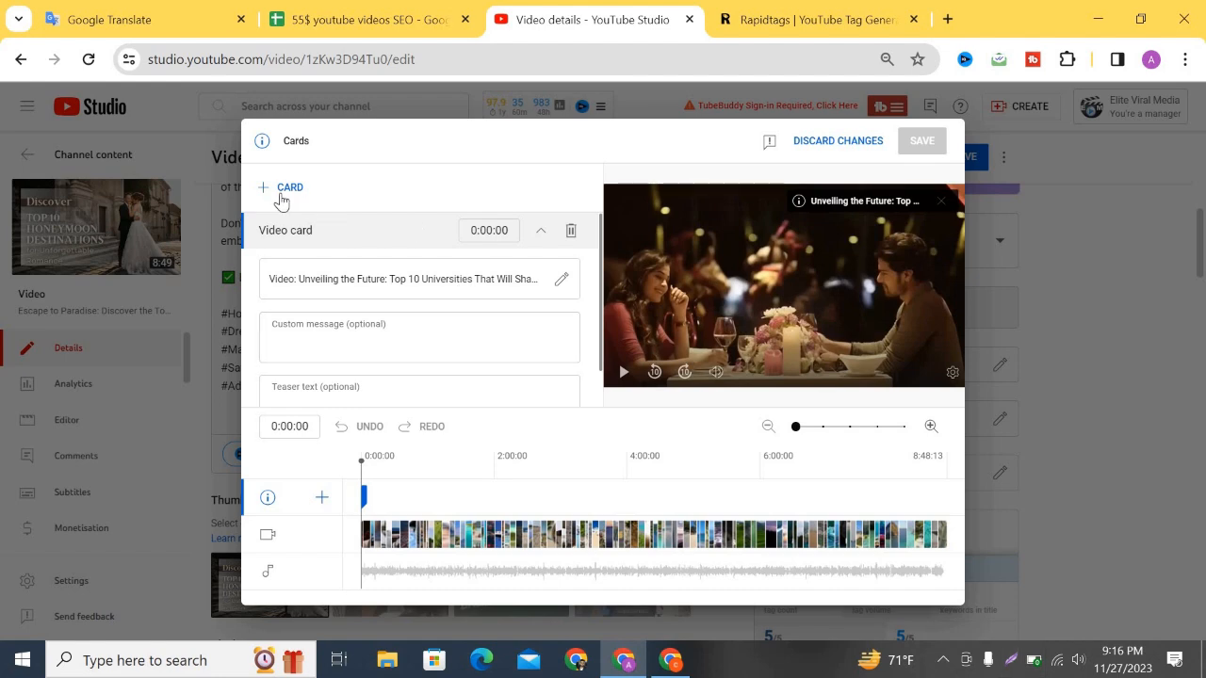
mouse_move(364, 496)
mouse_down()
mouse_move(418, 499)
mouse_move(406, 497)
mouse_up()
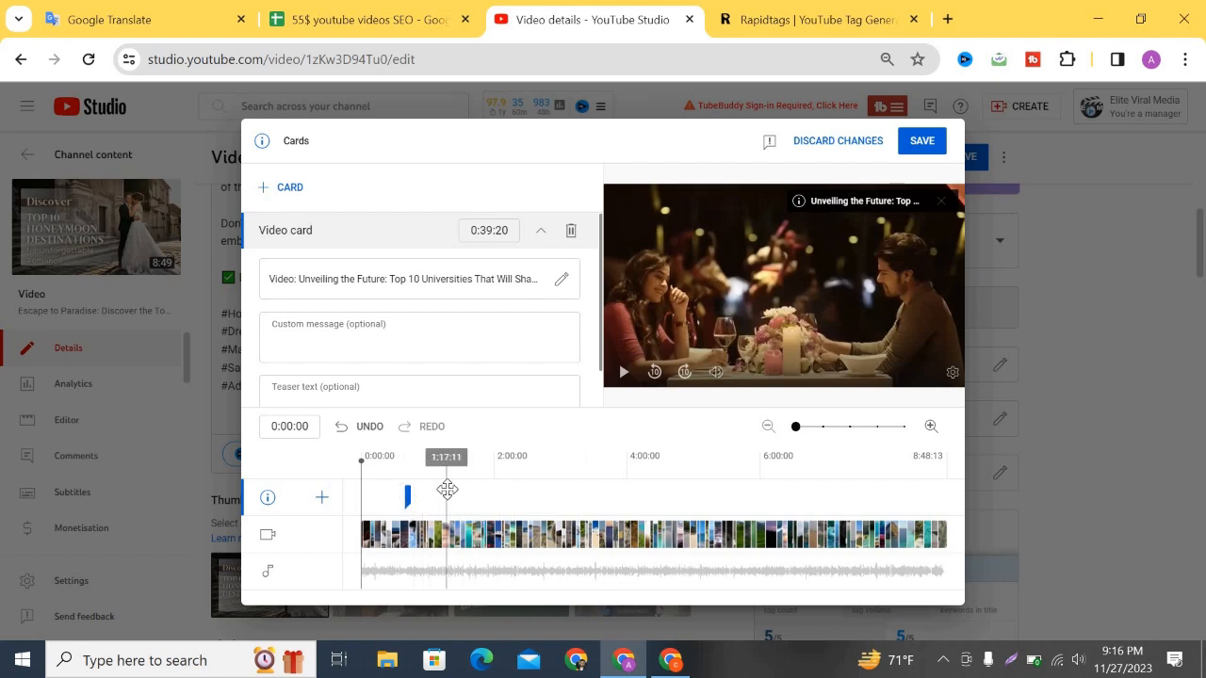
click(563, 494)
click(281, 188)
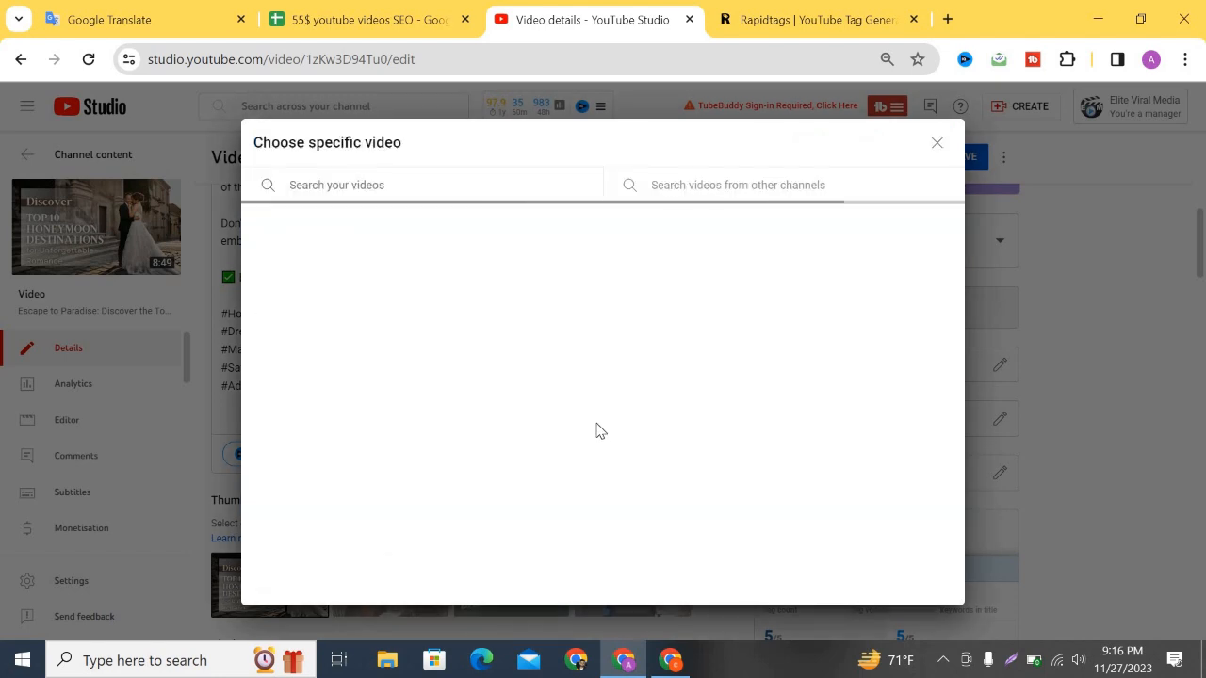
scroll(700, 491, down, 3)
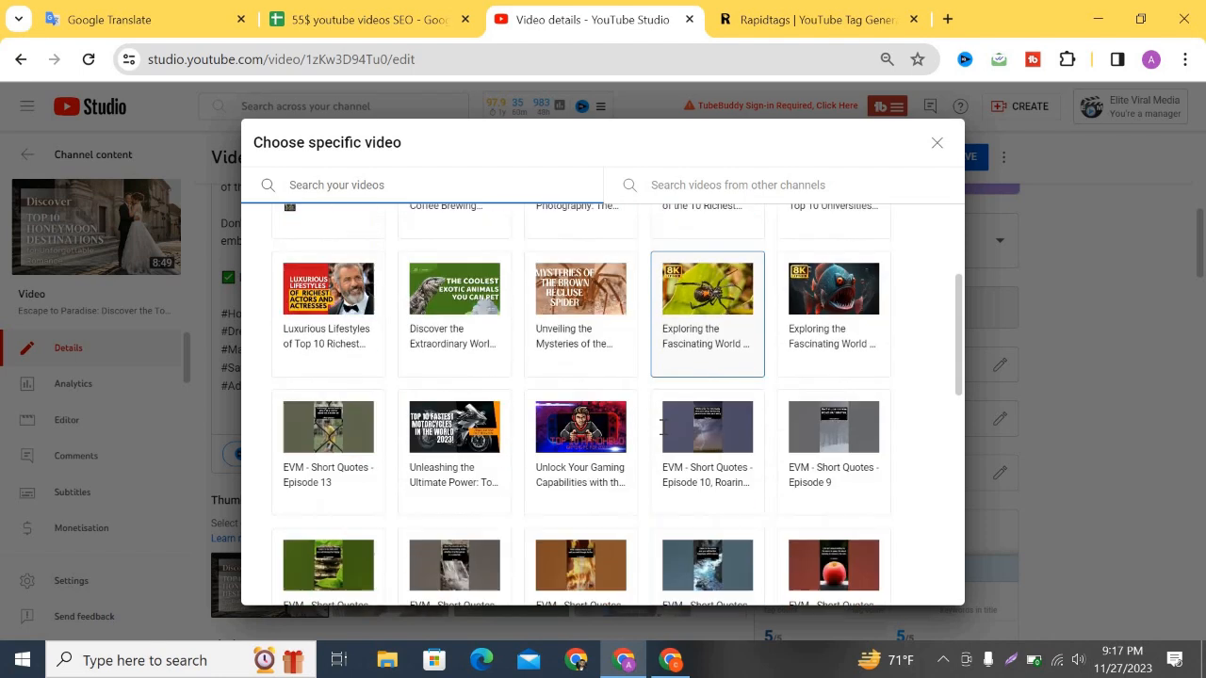
click(430, 417)
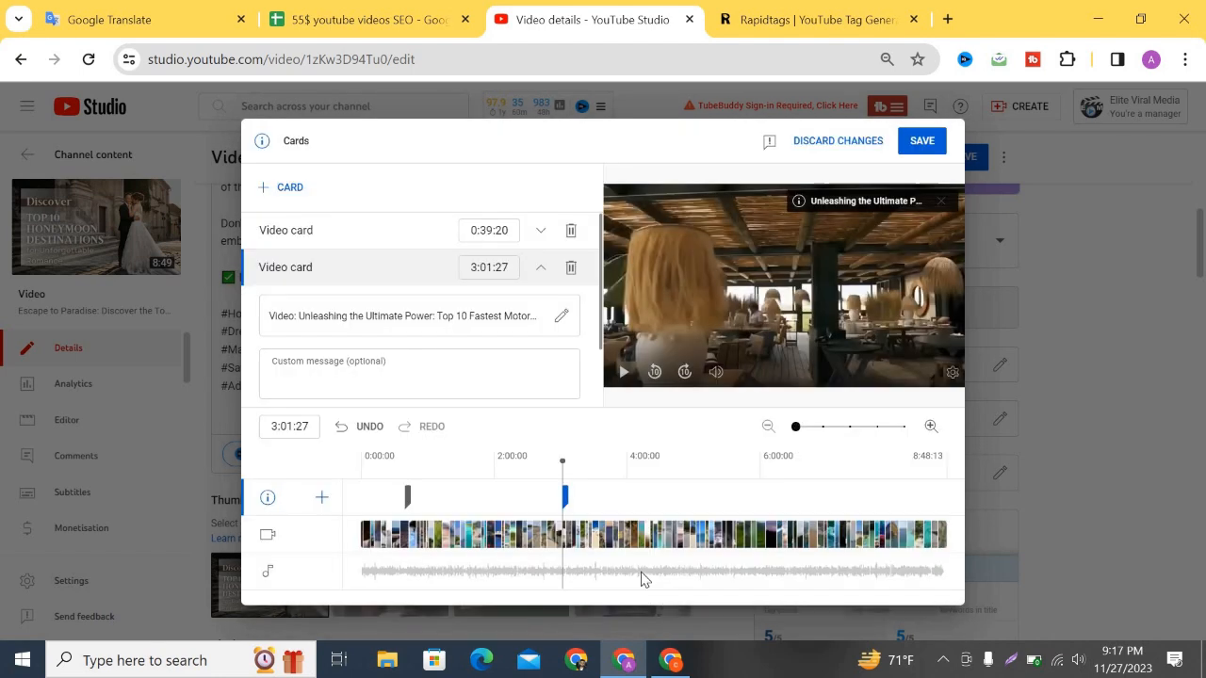
click(921, 143)
click(916, 141)
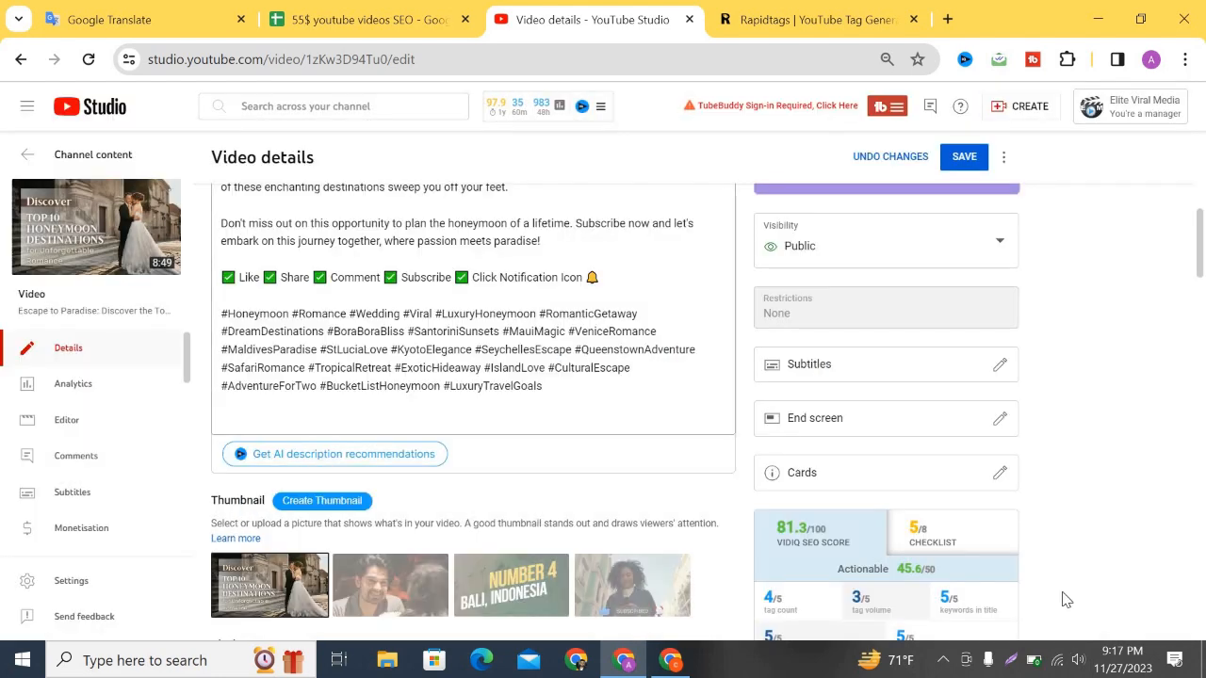
Review the video details page, then reopen the Cards editor showing the 0:39:20 card for capture.
scroll(1044, 515, up, 7)
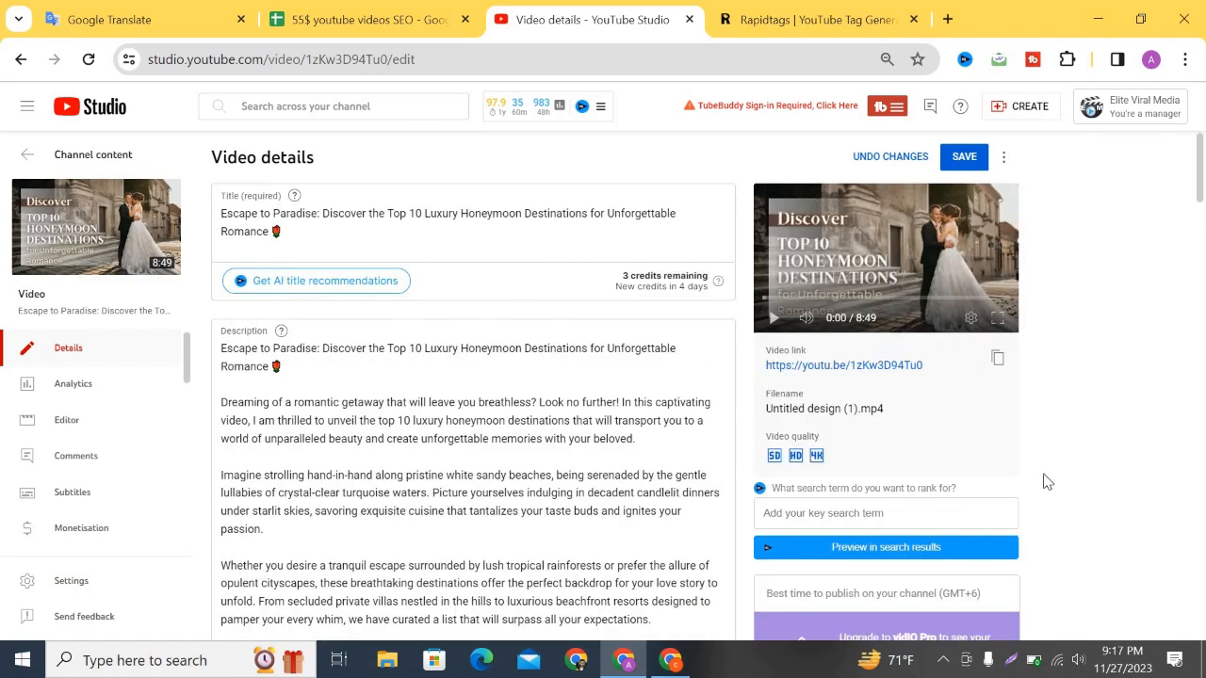
scroll(1044, 481, down, 15)
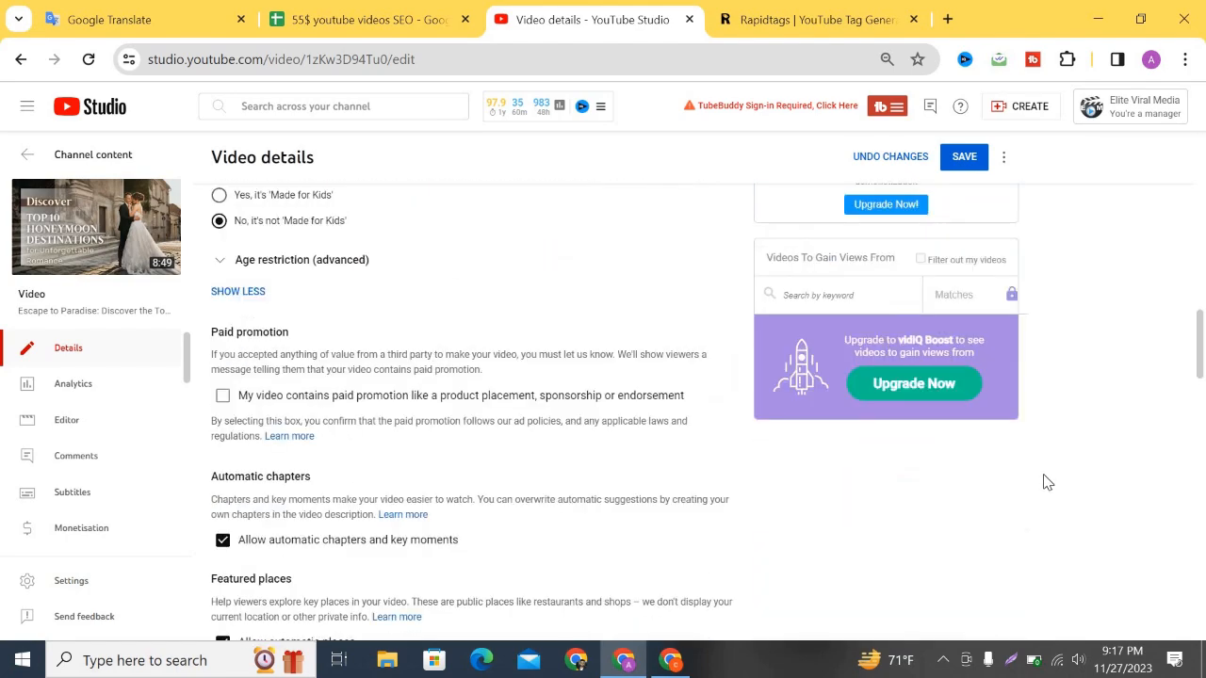
scroll(1044, 482, down, 5)
scroll(1044, 482, up, 12)
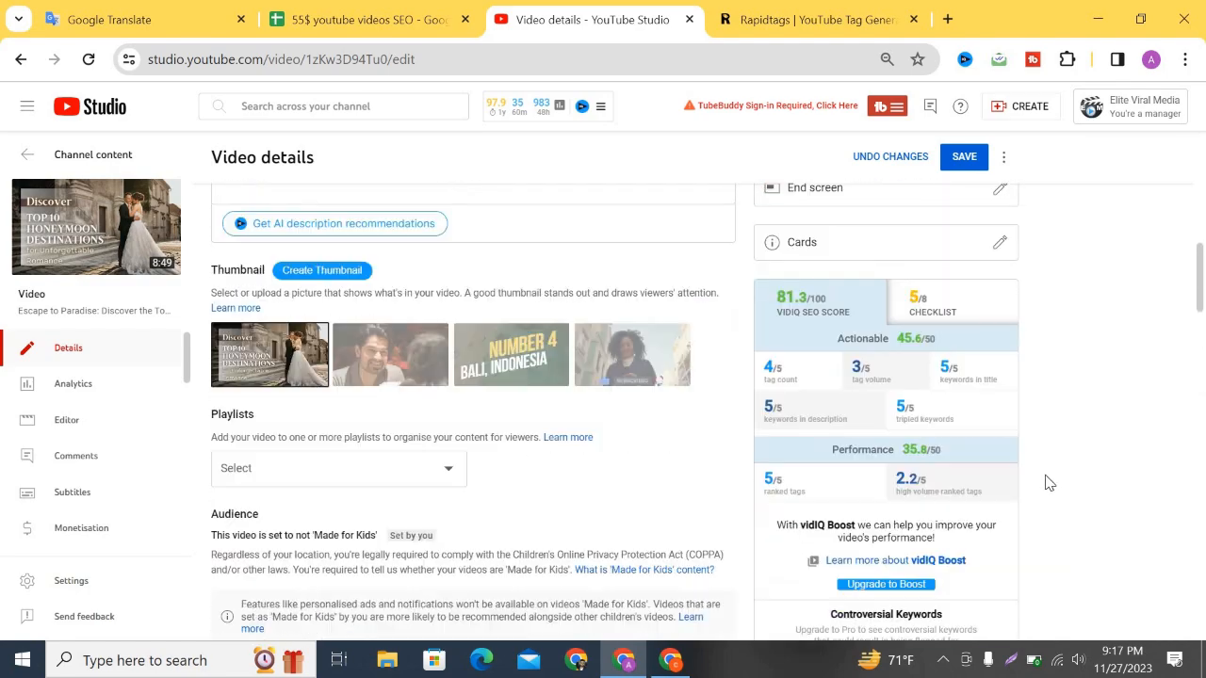
scroll(1047, 483, up, 5)
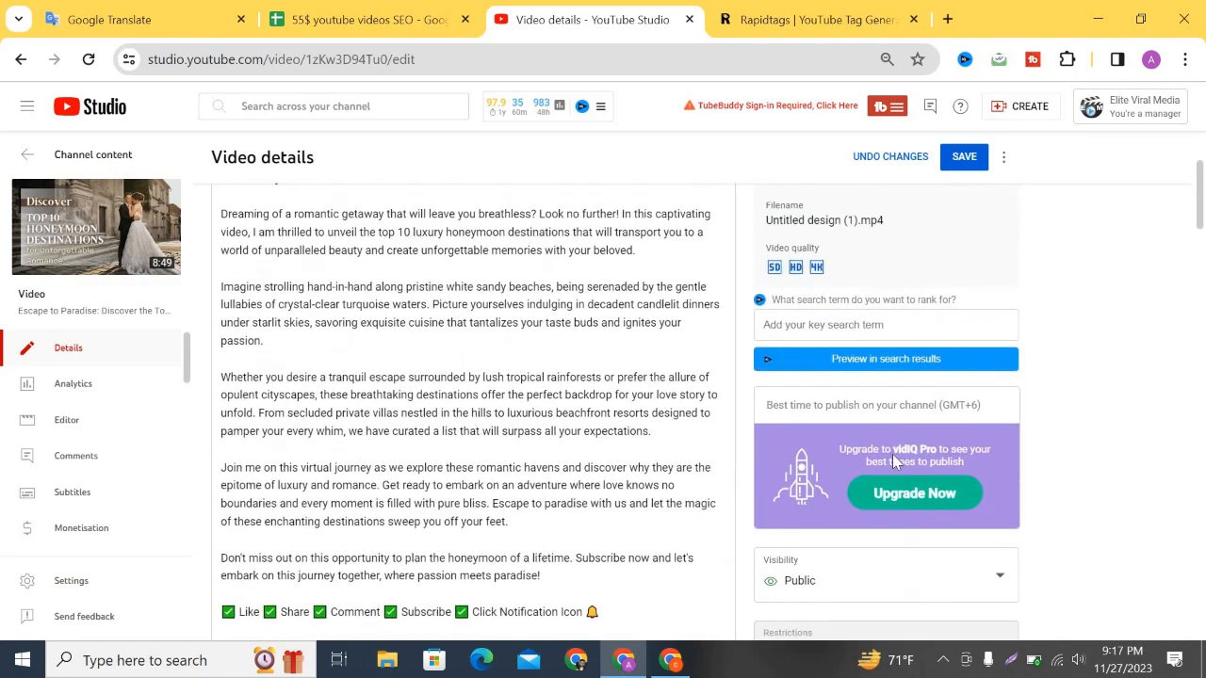
scroll(816, 383, down, 6)
click(847, 429)
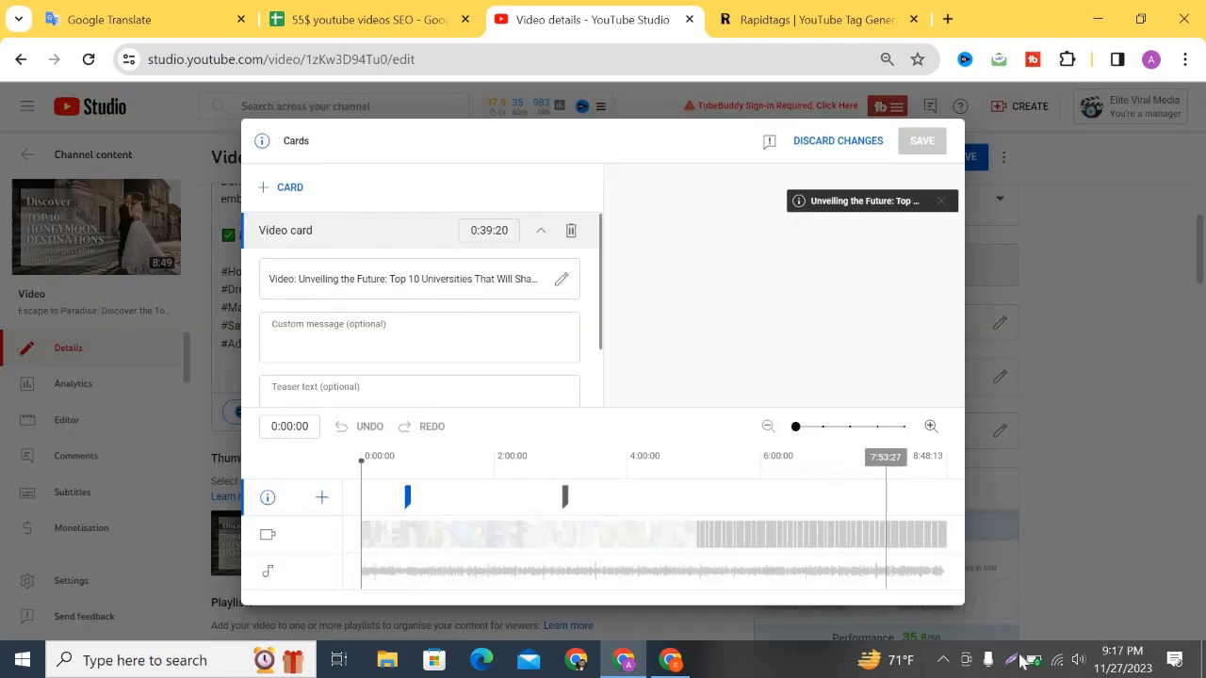
click(1017, 658)
Upload a Lightshot screenshot of the Cards editor and paste its link into tracker cell G17.
drag(222, 106, 972, 602)
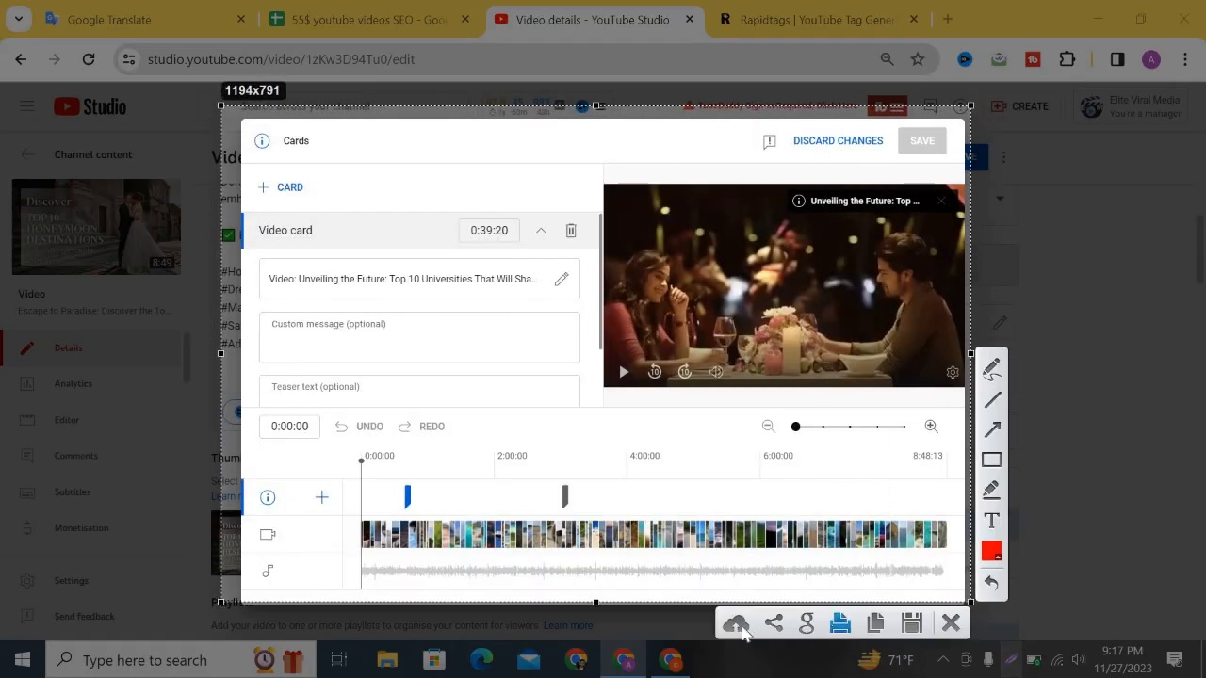
click(737, 620)
click(329, 21)
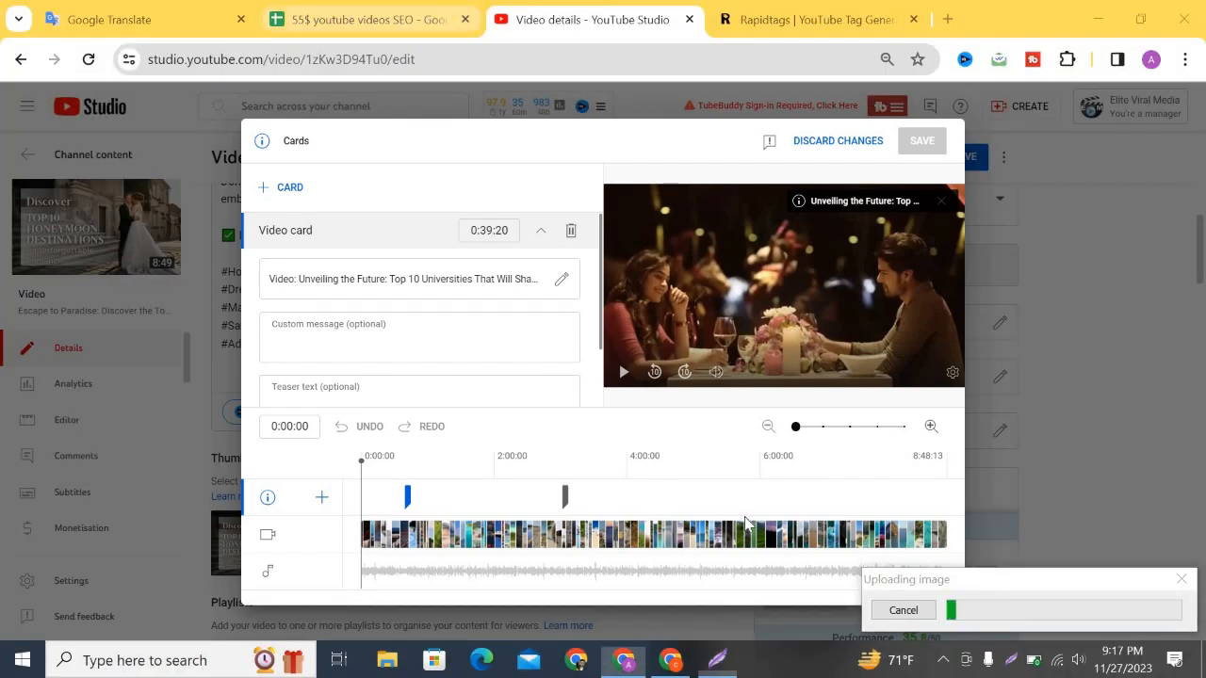
scroll(925, 556, down, 1)
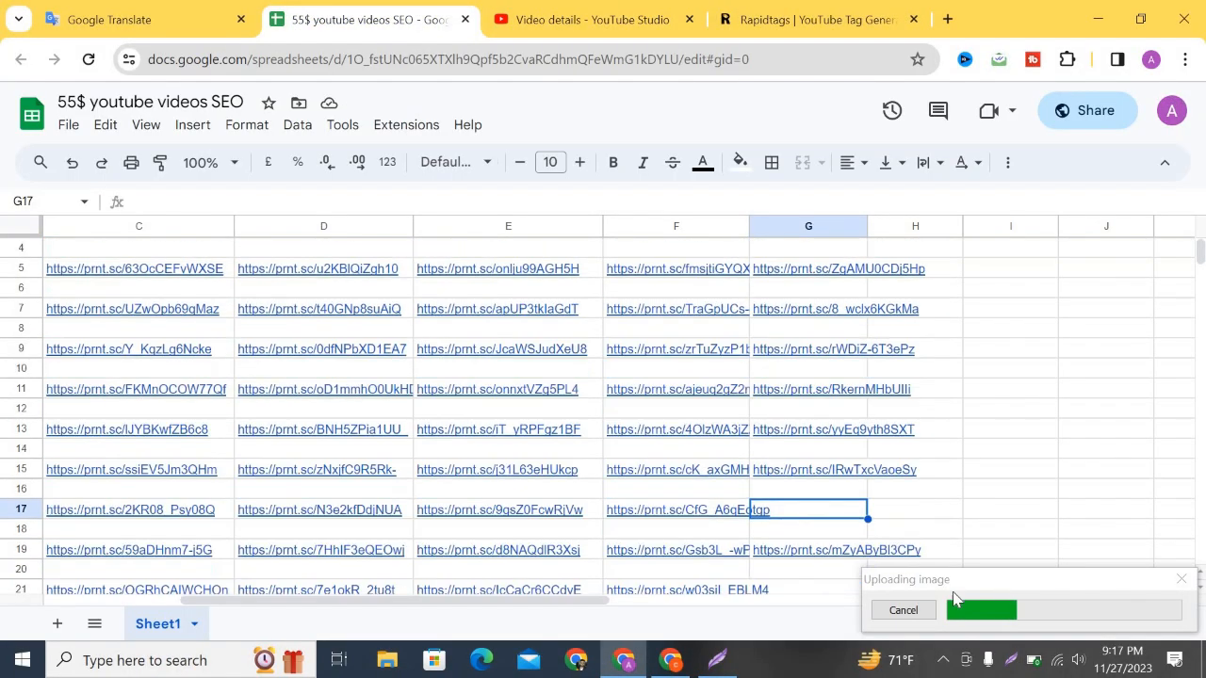
scroll(815, 476, down, 1)
scroll(603, 574, down, 1)
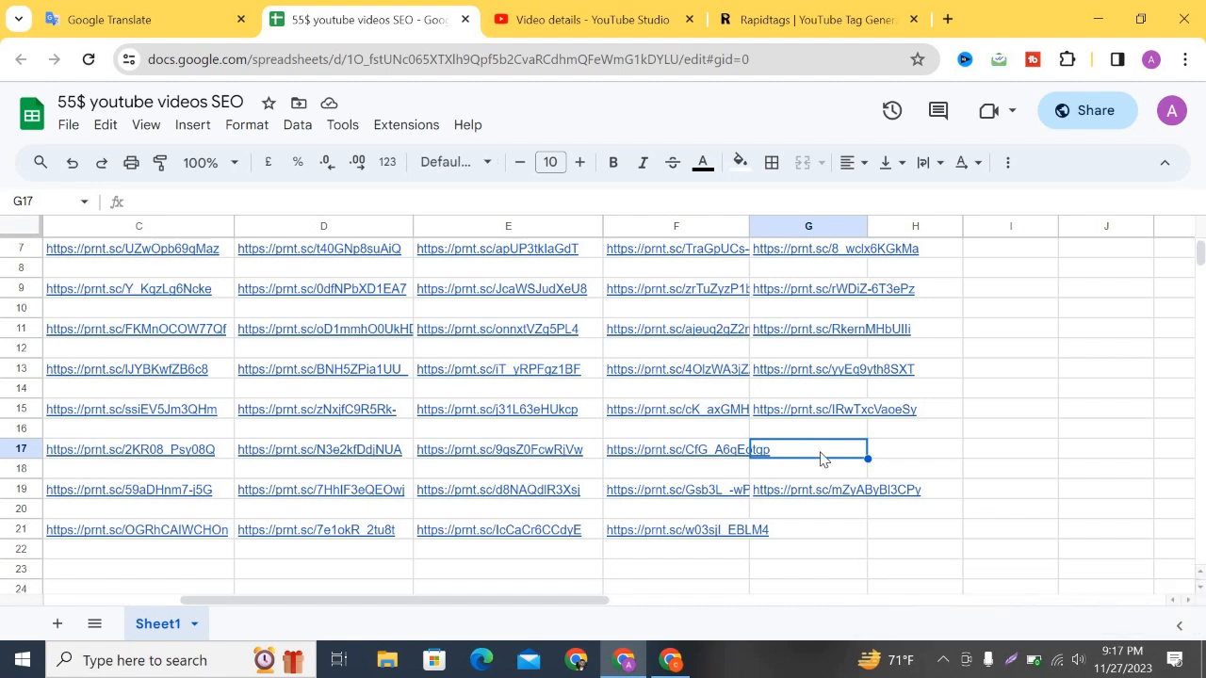
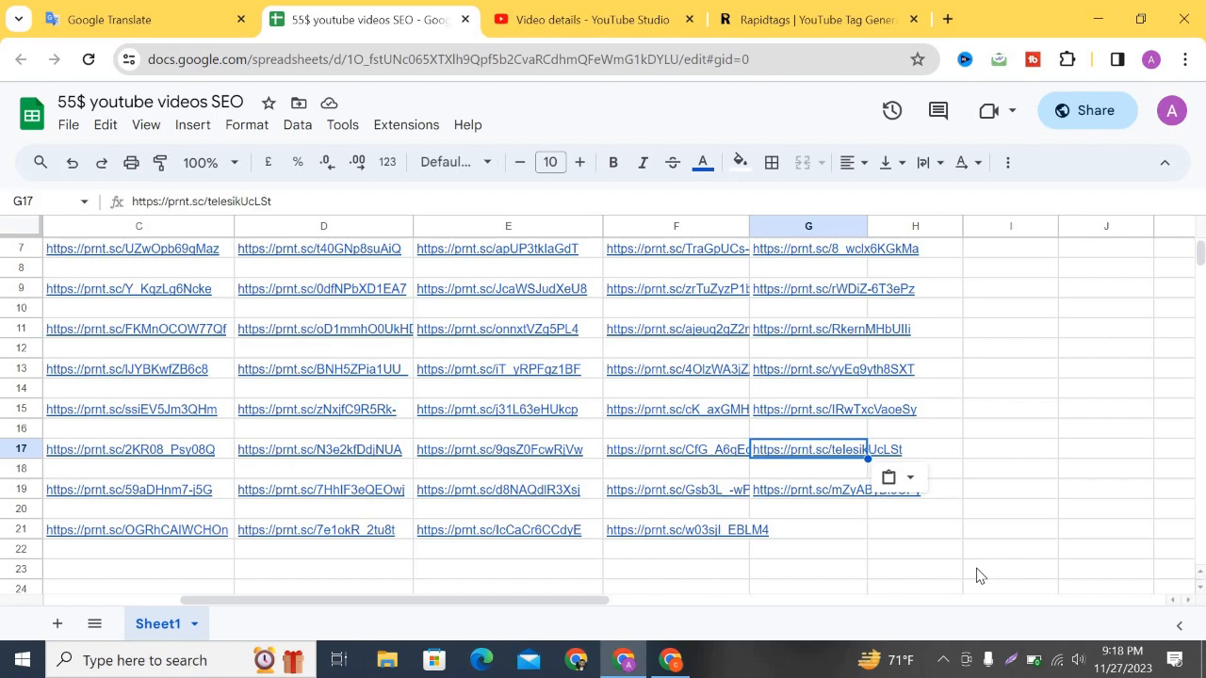
drag(596, 603, 448, 622)
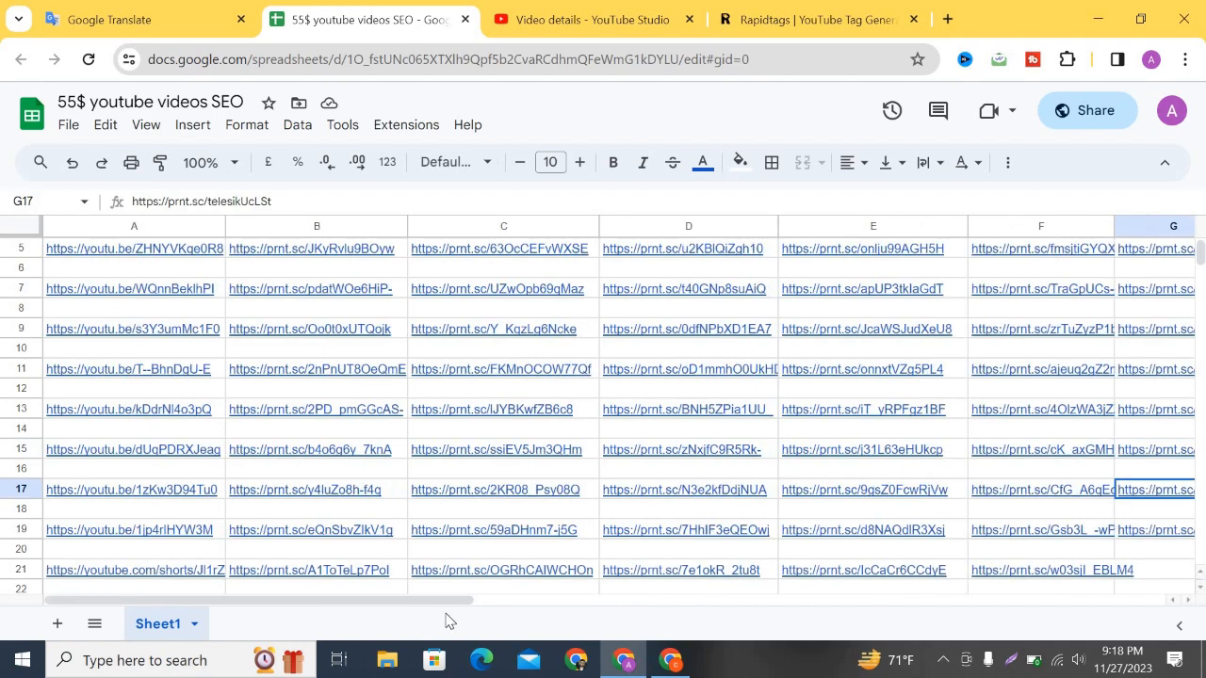
scroll(606, 429, down, 3)
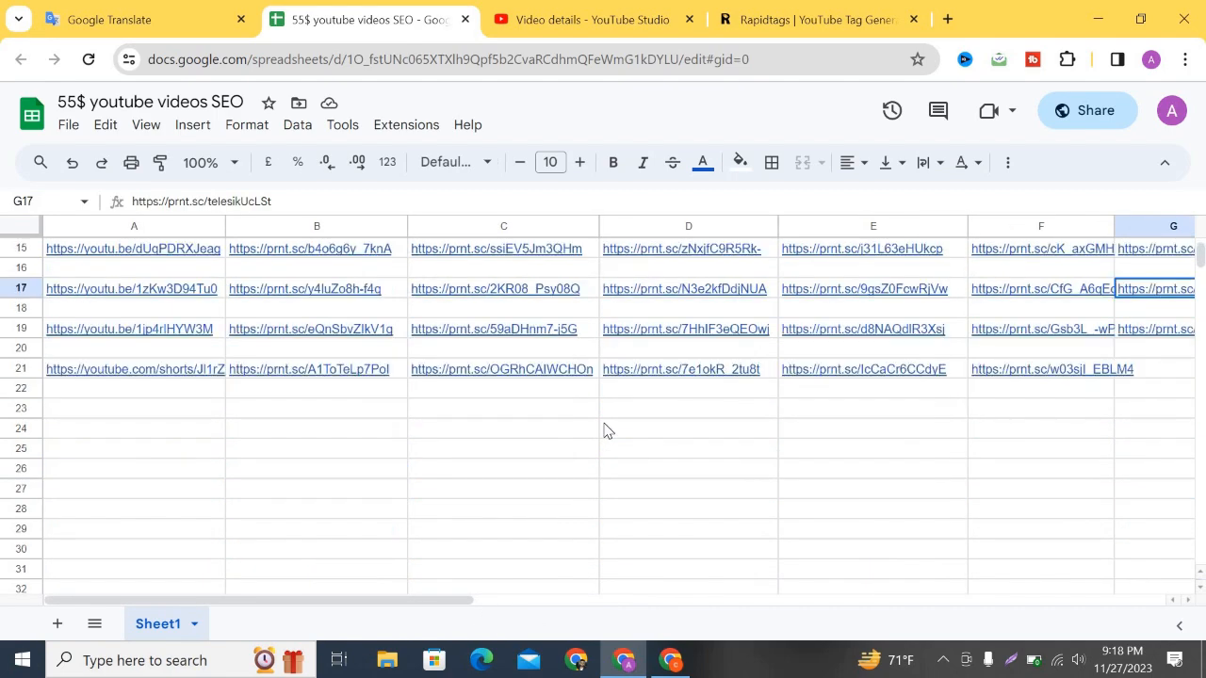
scroll(606, 429, up, 5)
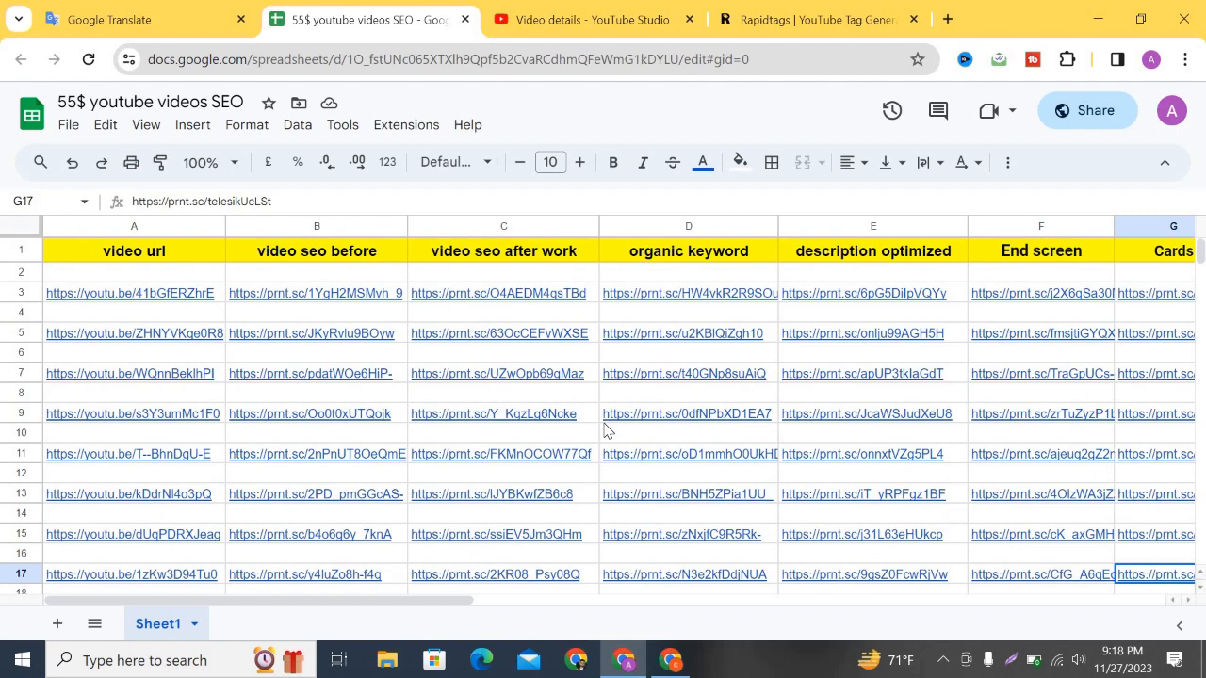